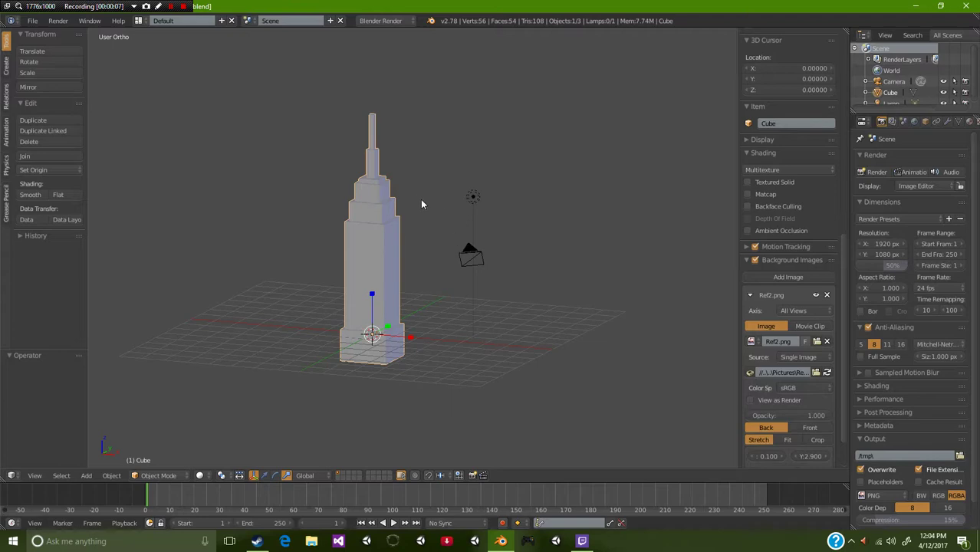
Examine the skyscraper model from several angles and distances
middle_drag(362, 242, 388, 267)
scroll(359, 298, up, 3)
scroll(358, 299, down, 3)
scroll(443, 291, up, 3)
scroll(443, 292, down, 4)
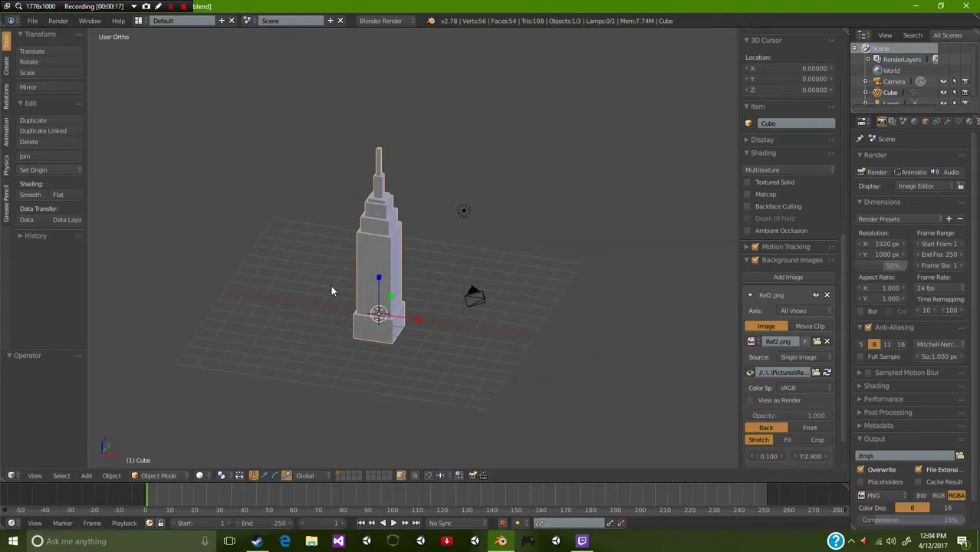
middle_drag(334, 103, 541, 208)
scroll(538, 218, up, 3)
scroll(535, 223, down, 4)
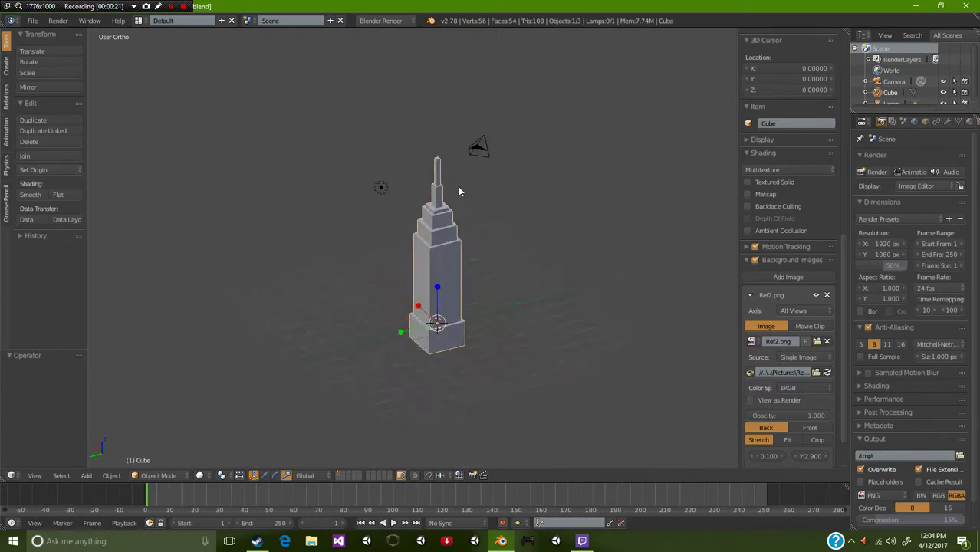
middle_drag(458, 187, 451, 243)
middle_drag(413, 277, 386, 269)
scroll(443, 278, up, 2)
scroll(437, 279, down, 1)
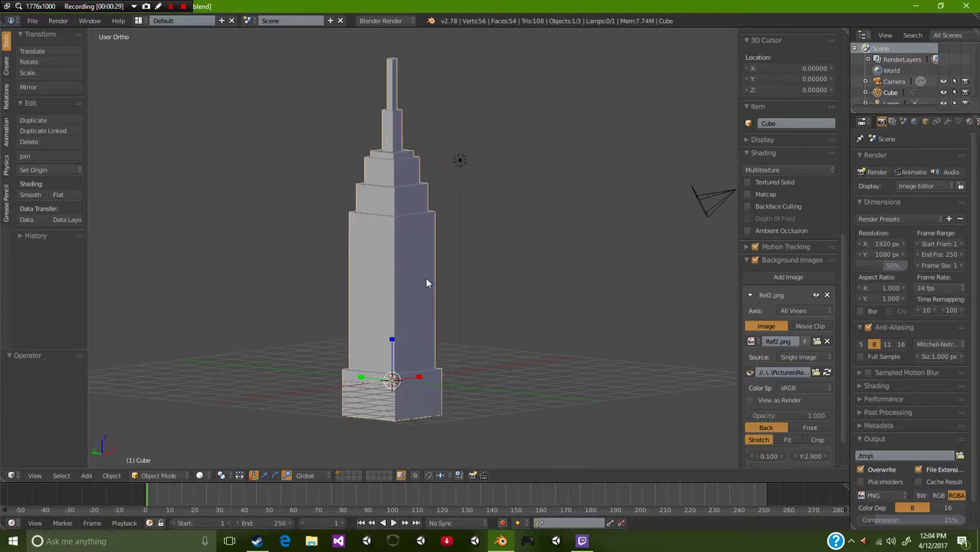
Enable the translate manipulator for the skyscraper
shift+click(264, 476)
middle_drag(651, 348, 605, 362)
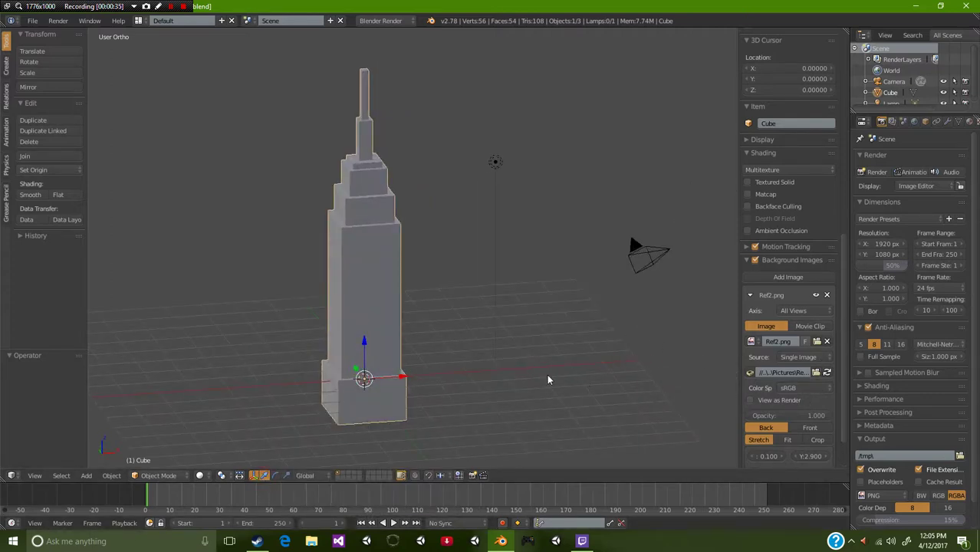
Compare the skyscraper's outline with the reference photo in front view, using wireframe and solid display
key(KP_1)
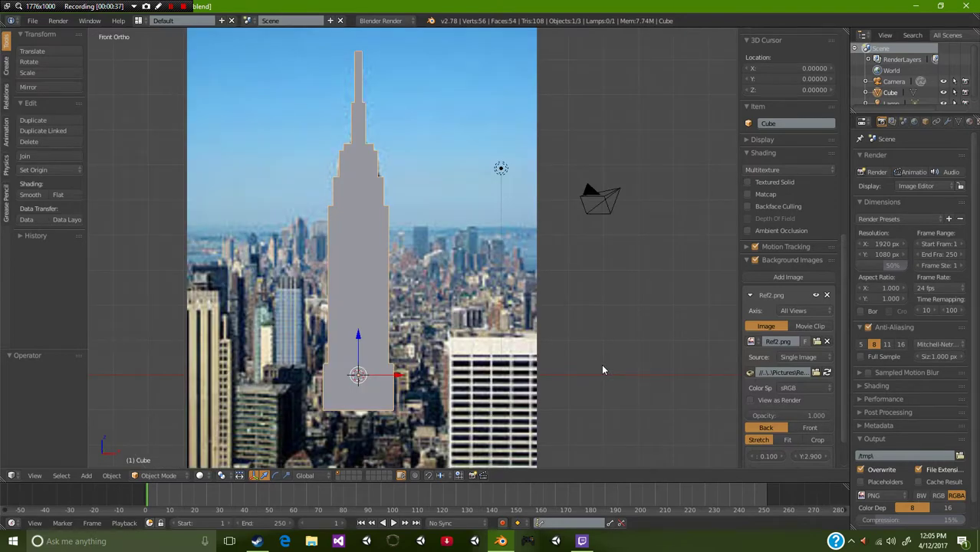
scroll(320, 290, down, 3)
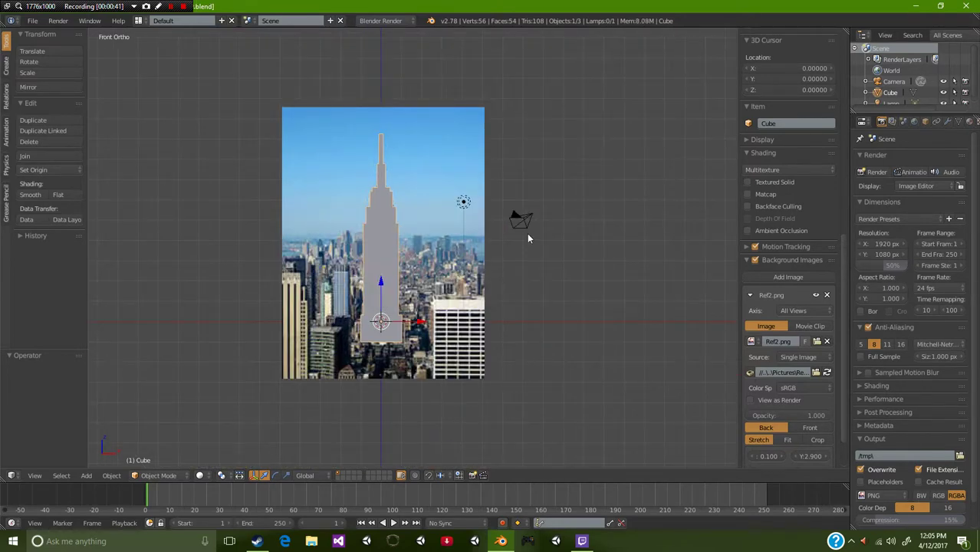
key(z)
scroll(458, 309, up, 3)
scroll(456, 310, down, 4)
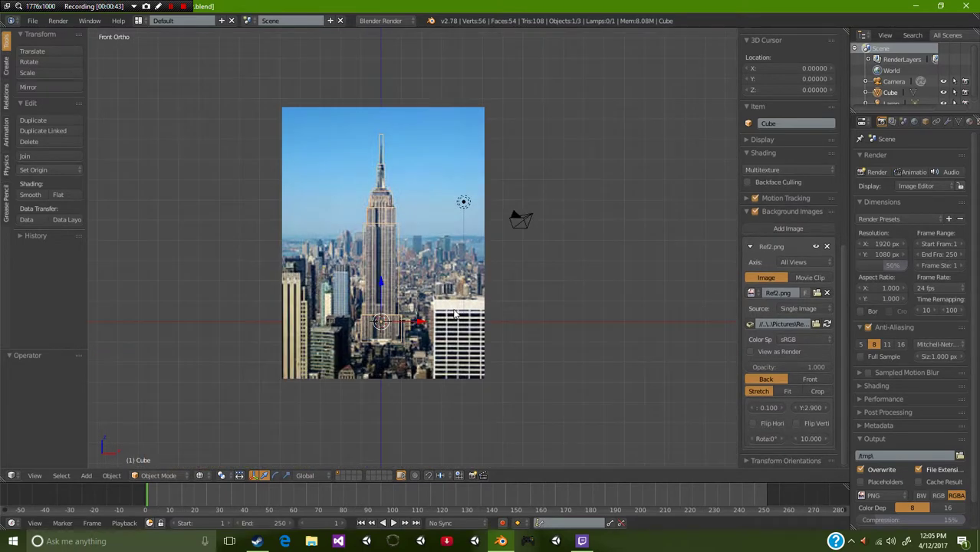
scroll(452, 313, up, 3)
key(z)
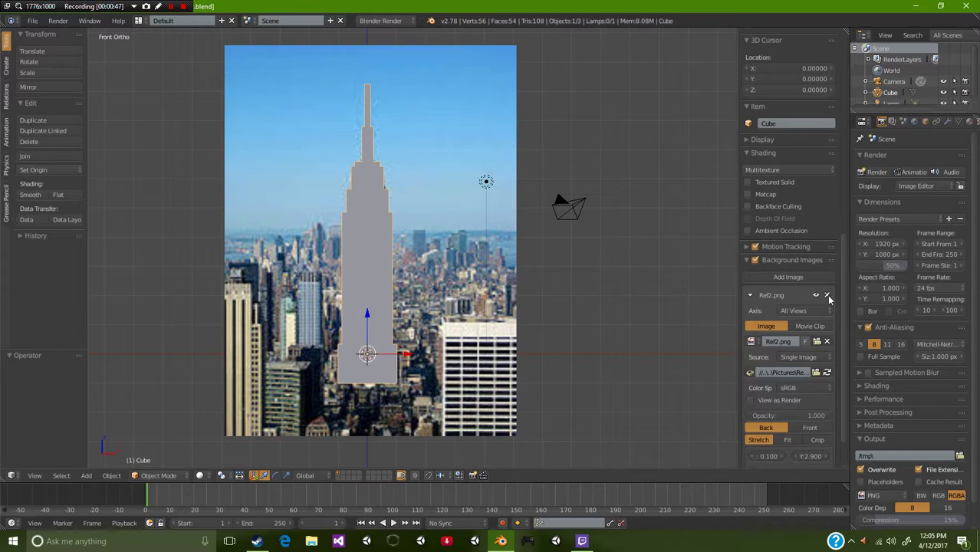
Remove the Ref2.png background image with background display turned off, and hide the 3D view's properties region
click(828, 296)
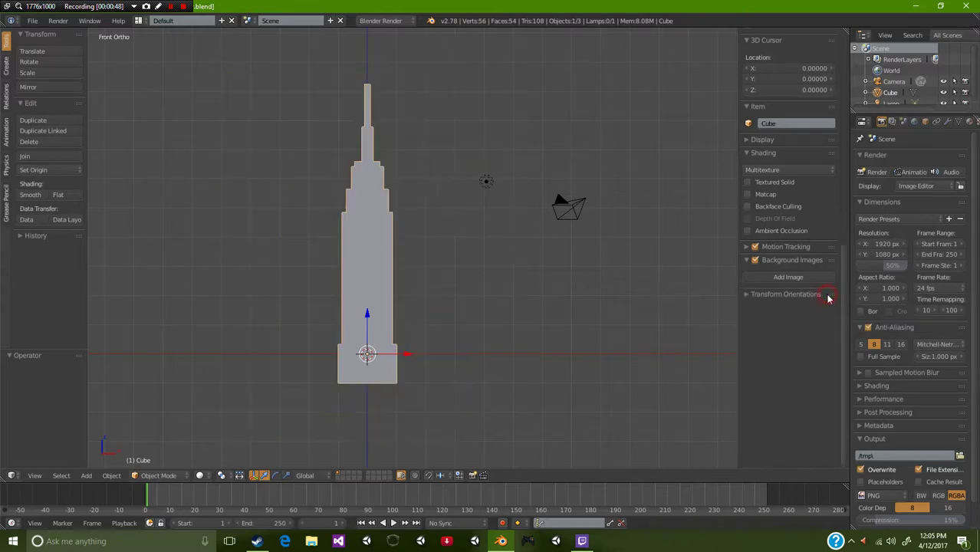
click(756, 261)
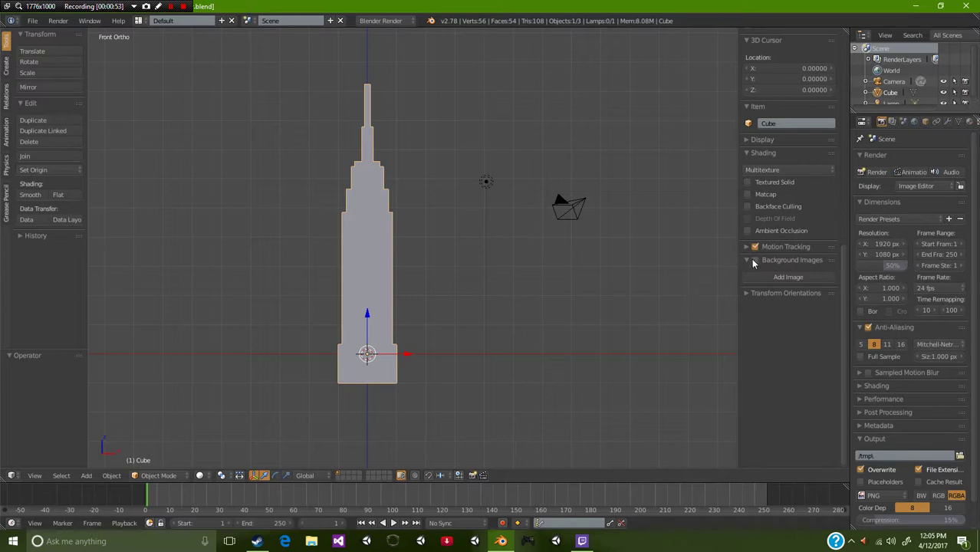
click(747, 260)
key(n)
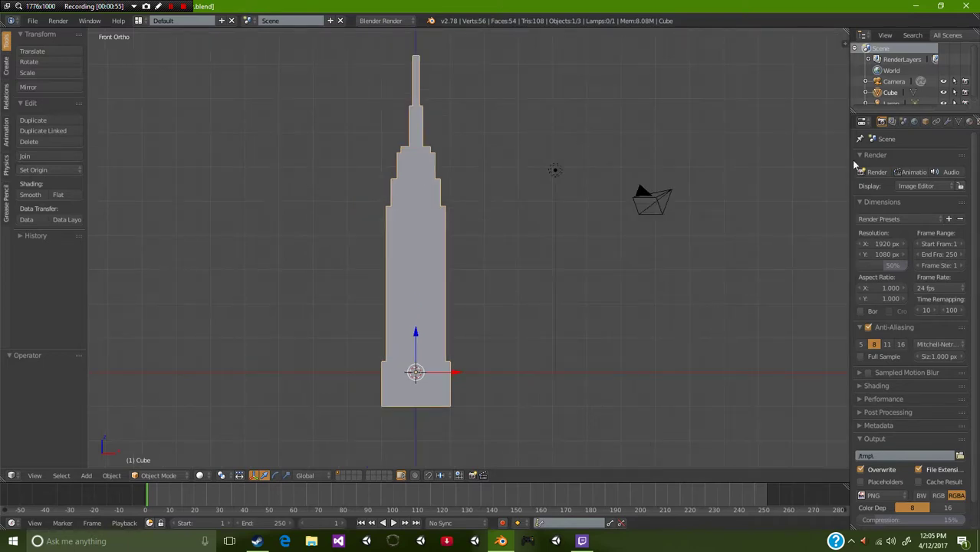
Switch the 3D view to perspective projection with the skyscraper seen at an angle
middle_drag(380, 346, 489, 330)
key(KP_5)
scroll(506, 389, down, 3)
scroll(340, 355, up, 4)
middle_drag(564, 334, 499, 322)
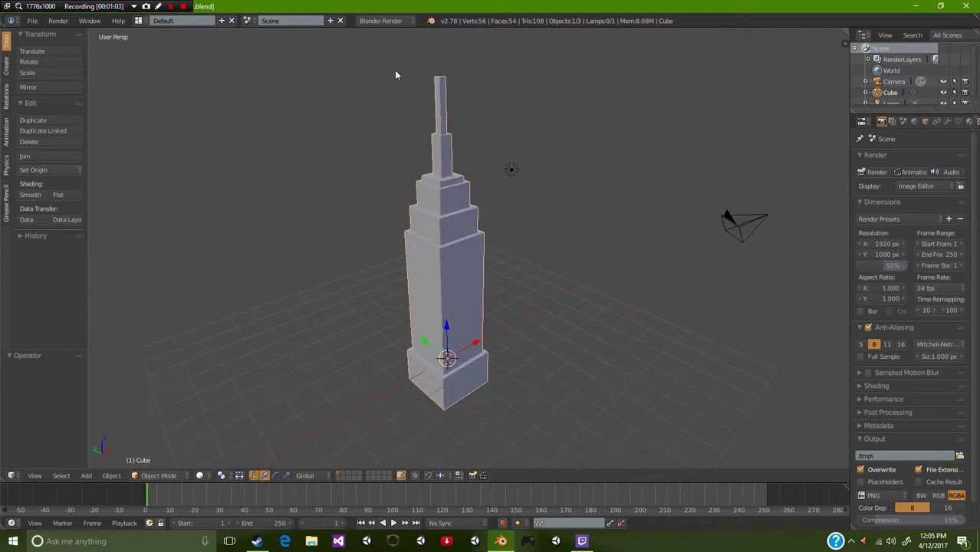
right_click(422, 28)
right_click(850, 250)
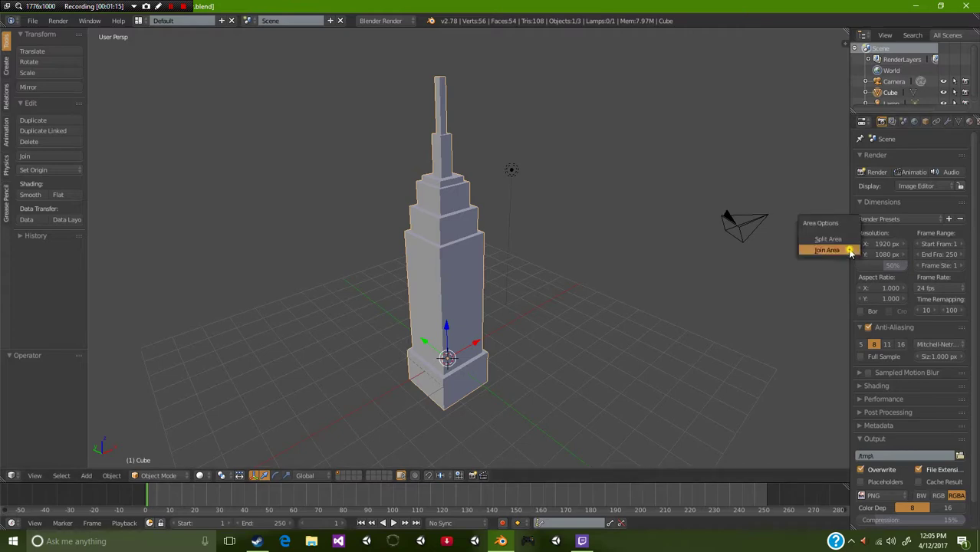
click(360, 28)
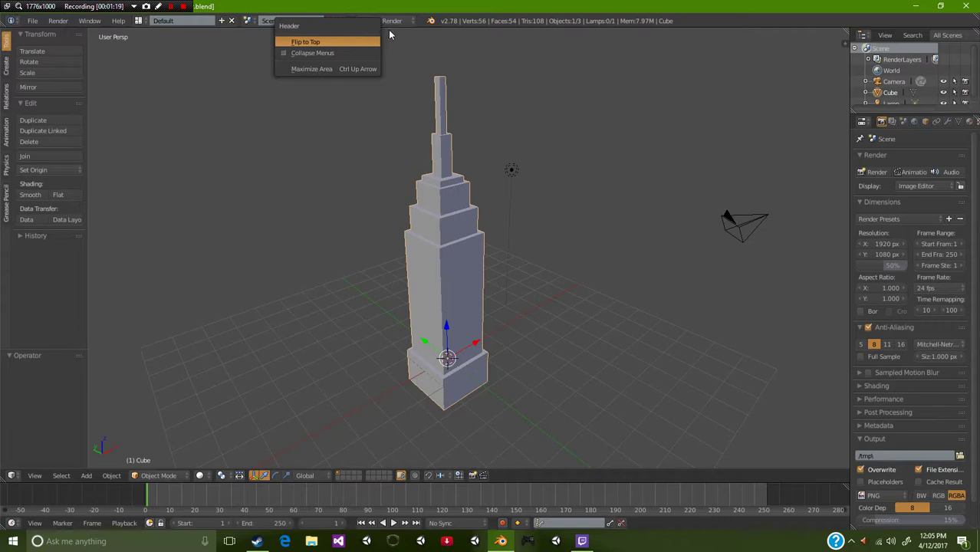
click(387, 31)
Split the 3D view with a vertical divider at about one third of its width
right_click(341, 28)
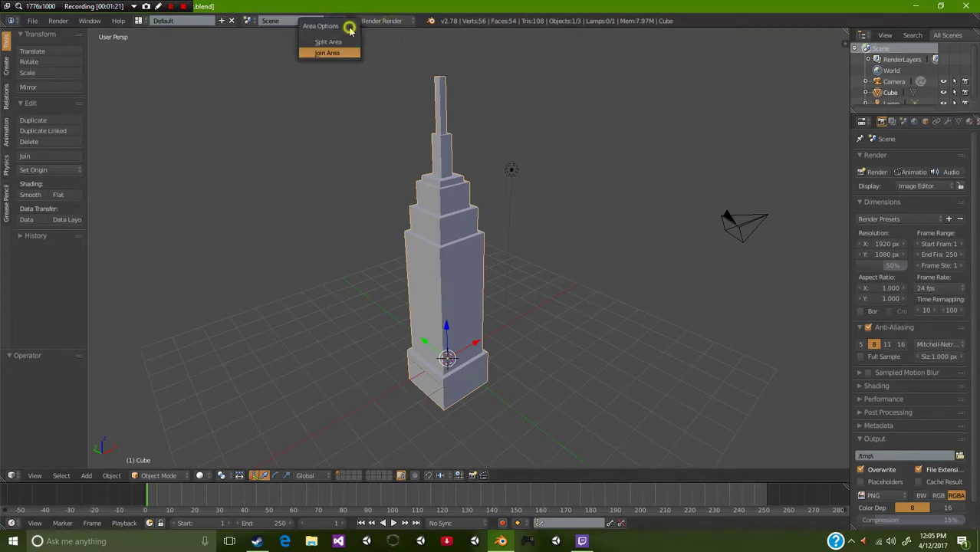
click(335, 43)
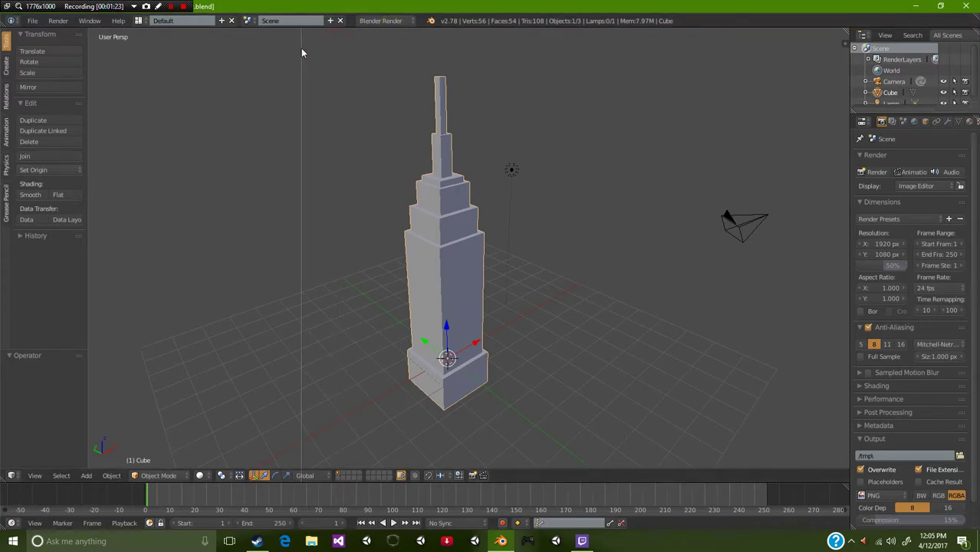
click(302, 53)
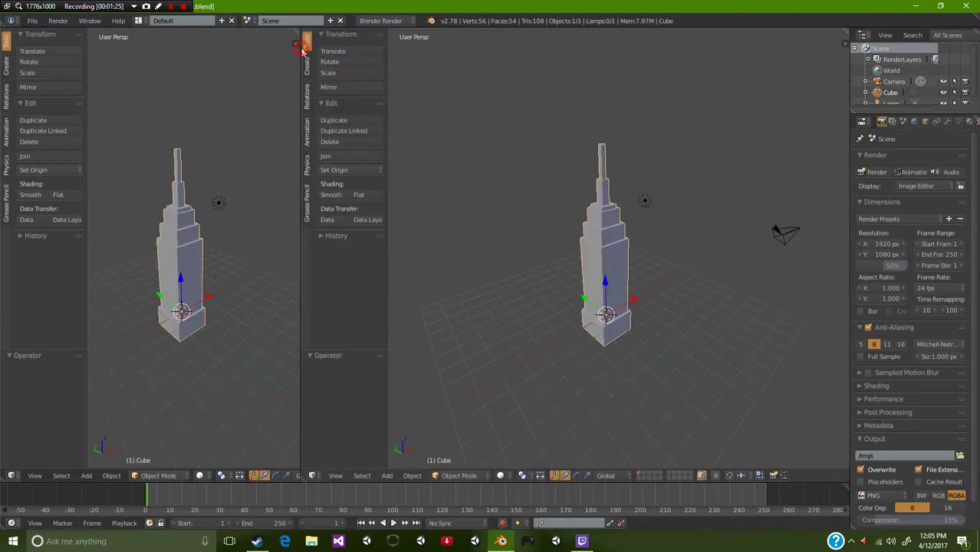
Change the new narrower 3D view into a UV/Image Editor
click(16, 479)
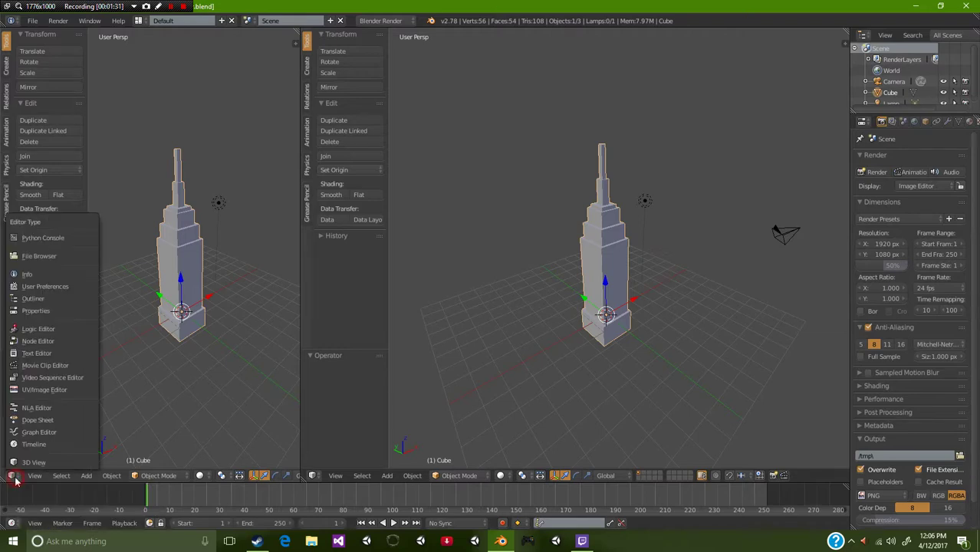
click(35, 389)
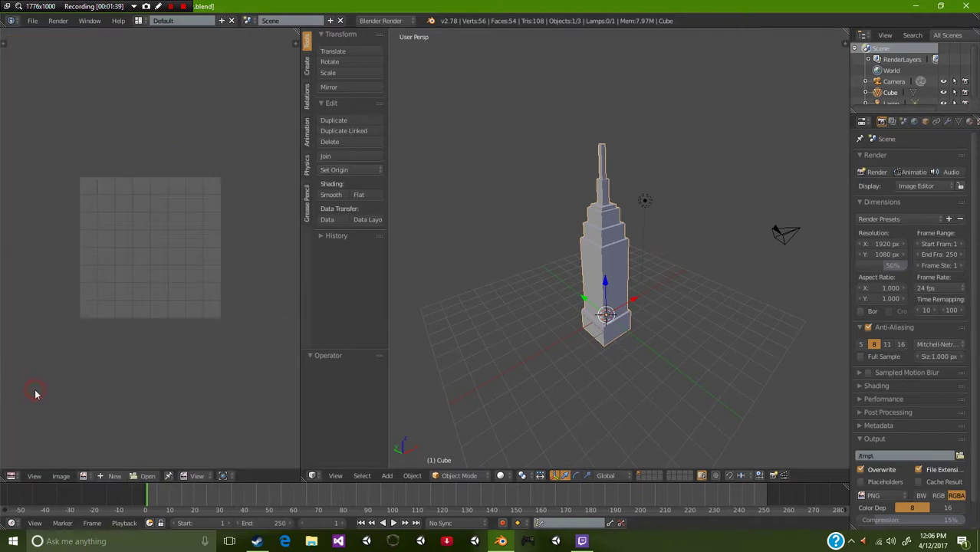
scroll(86, 323, up, 1)
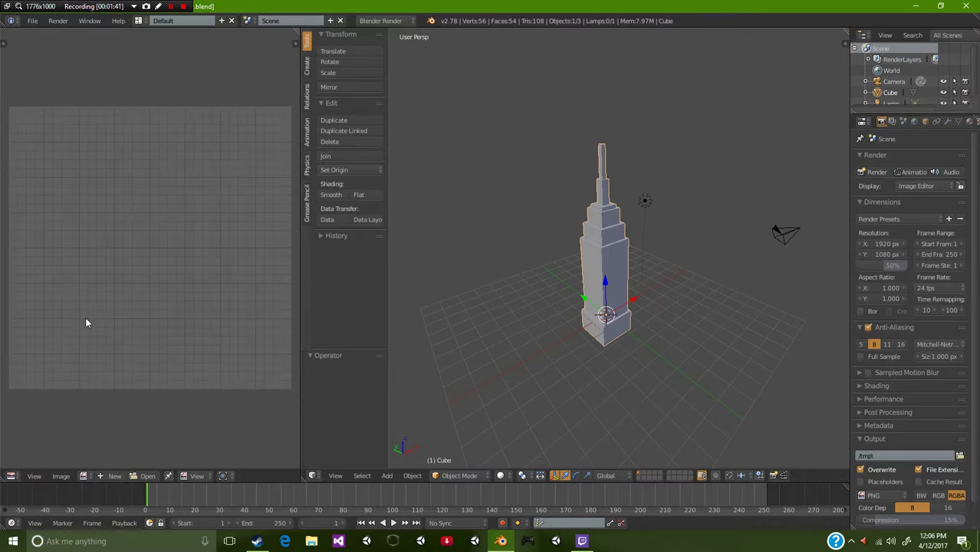
scroll(85, 317, down, 2)
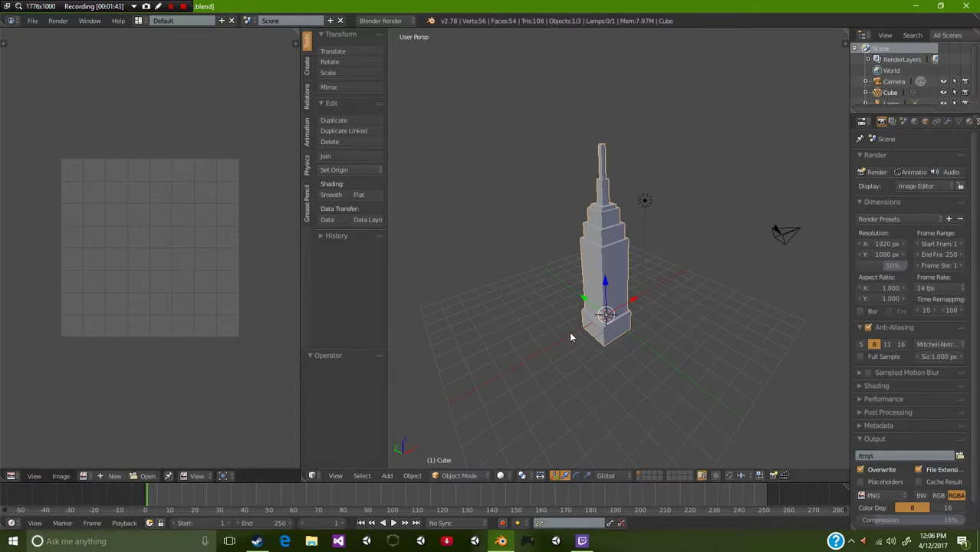
scroll(569, 337, up, 2)
scroll(570, 337, down, 2)
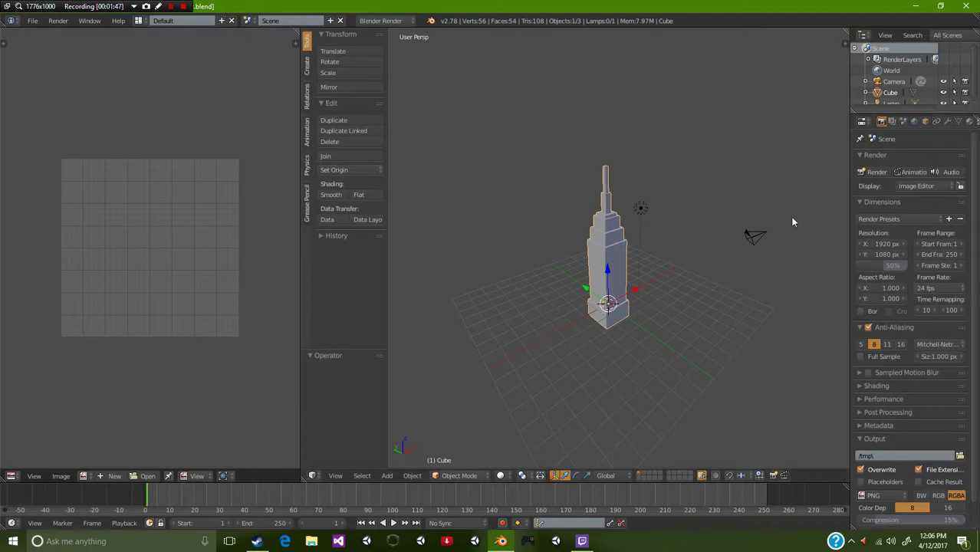
Widen the Outliner and Properties editors by narrowing the adjoining 3D view
middle_drag(739, 306, 706, 291)
scroll(704, 291, up, 3)
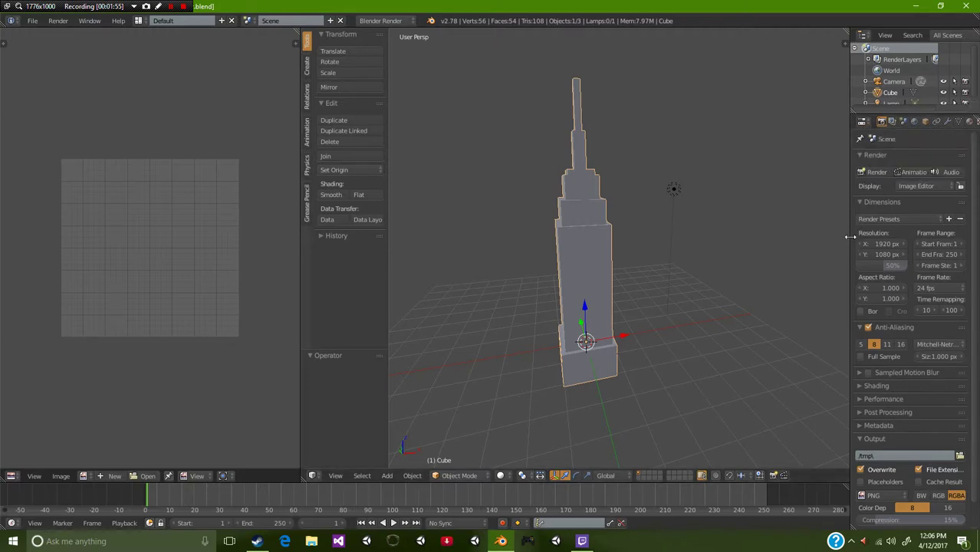
drag(850, 236, 682, 265)
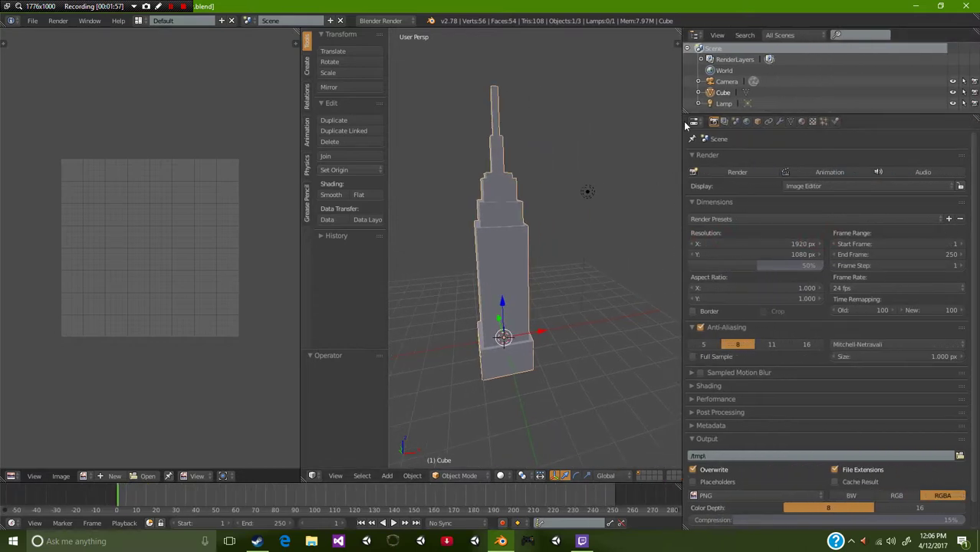
click(695, 123)
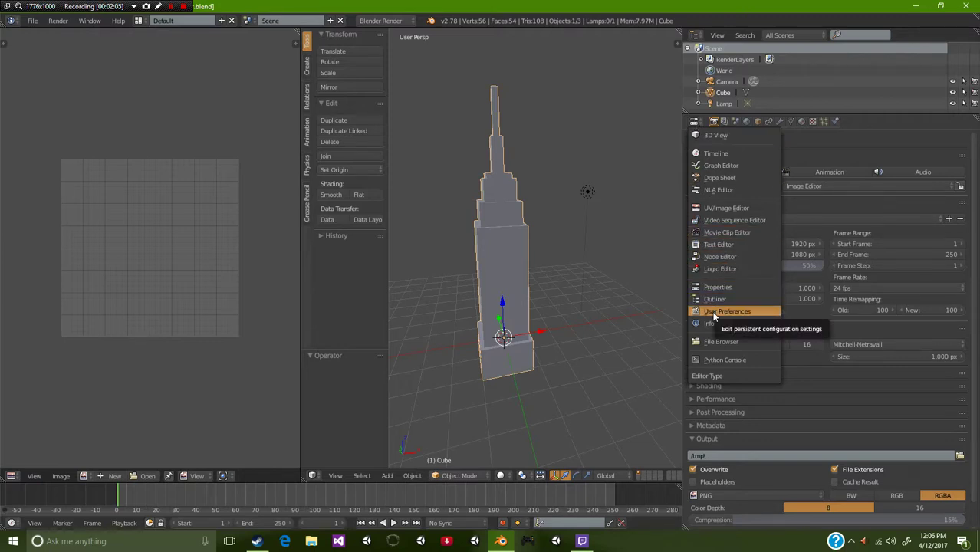
click(714, 312)
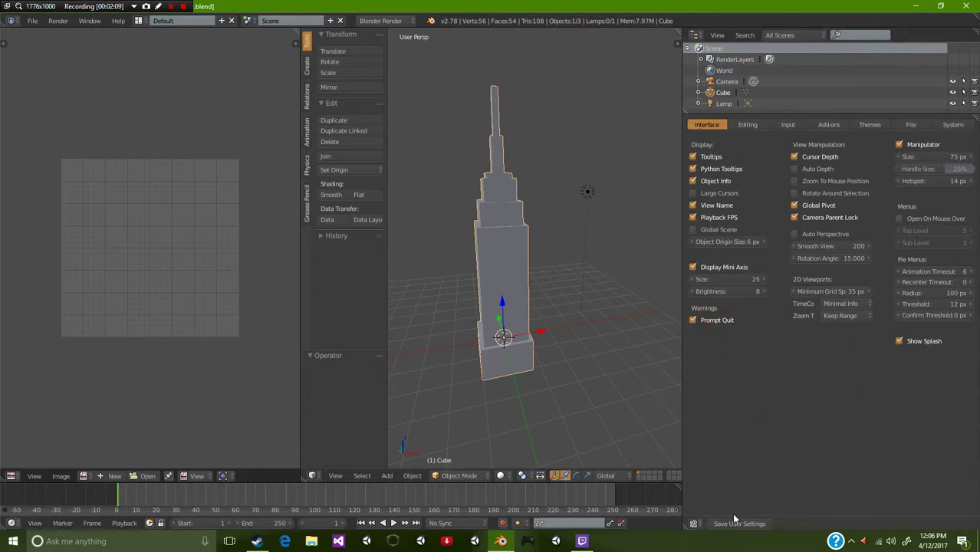
click(693, 524)
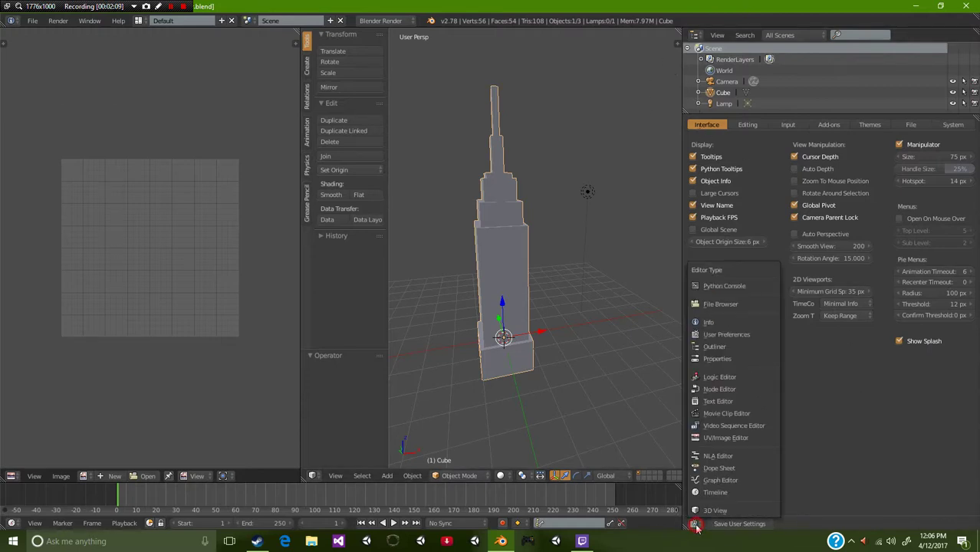
click(728, 359)
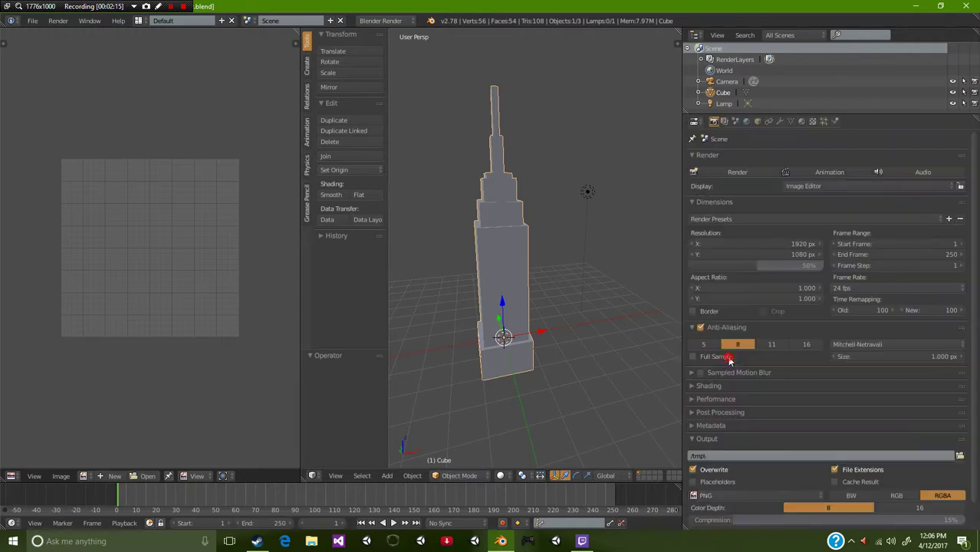
Rename the building's existing material as Skyscraper
click(802, 122)
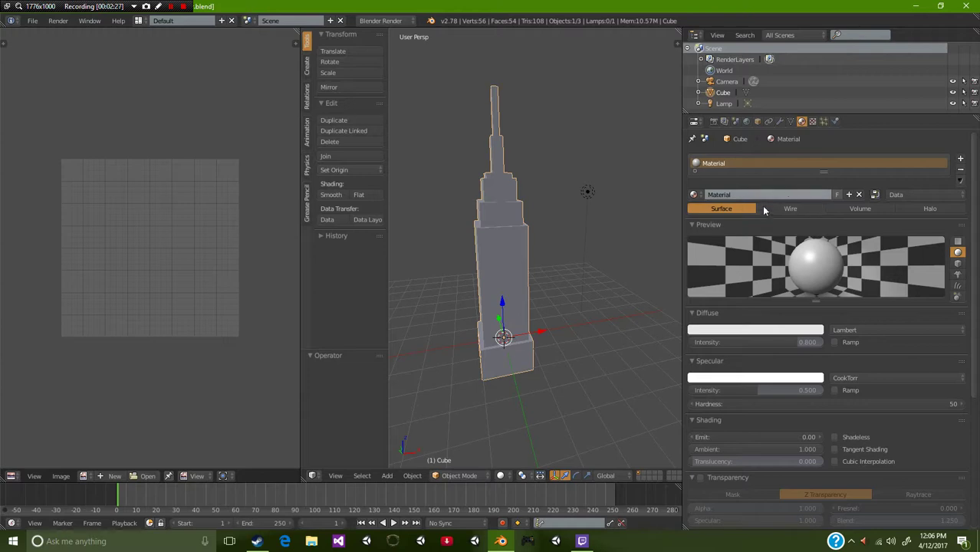
click(735, 195)
text(Skys)
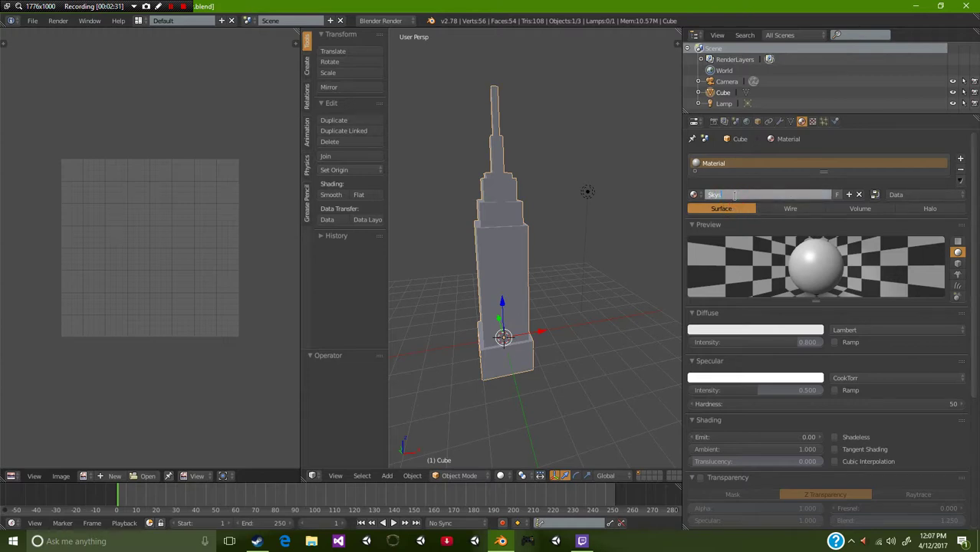
text(craper)
key(BackSpace)
key(BackSpace)
text(per)
key(Return)
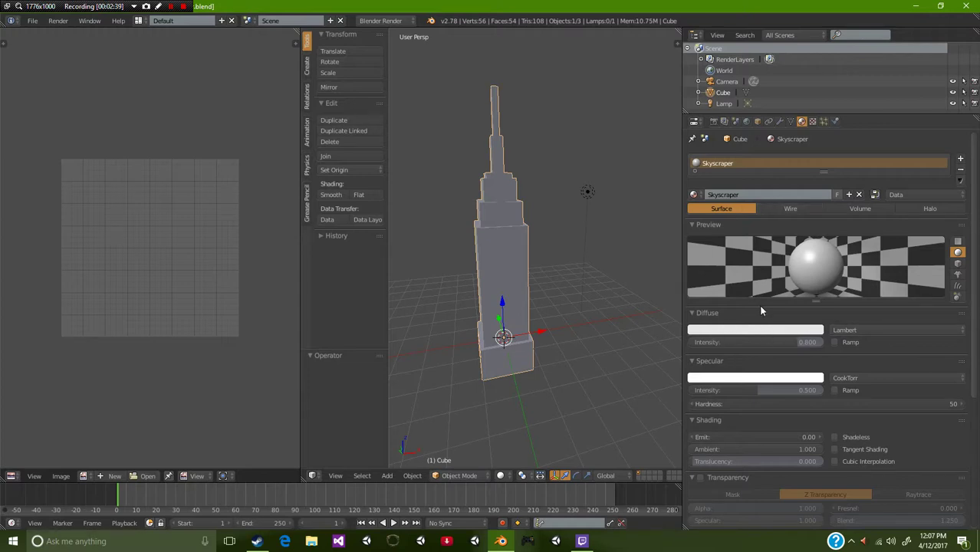
Set the Skyscraper material's diffuse to pure white with intensity 1.000, and its specular intensity to 0.000
click(761, 329)
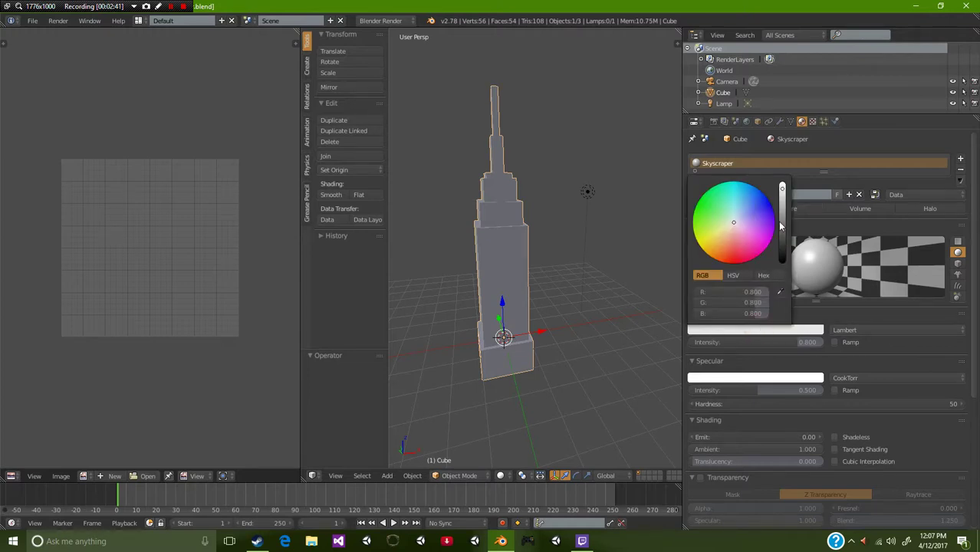
mouse_move(782, 198)
mouse_down()
mouse_move(781, 222)
mouse_move(782, 187)
mouse_up()
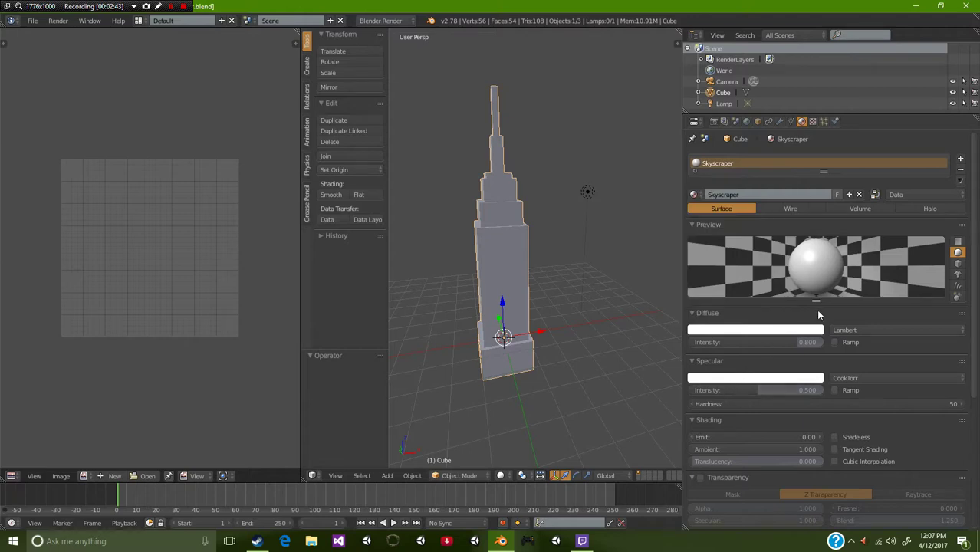
drag(788, 343, 813, 343)
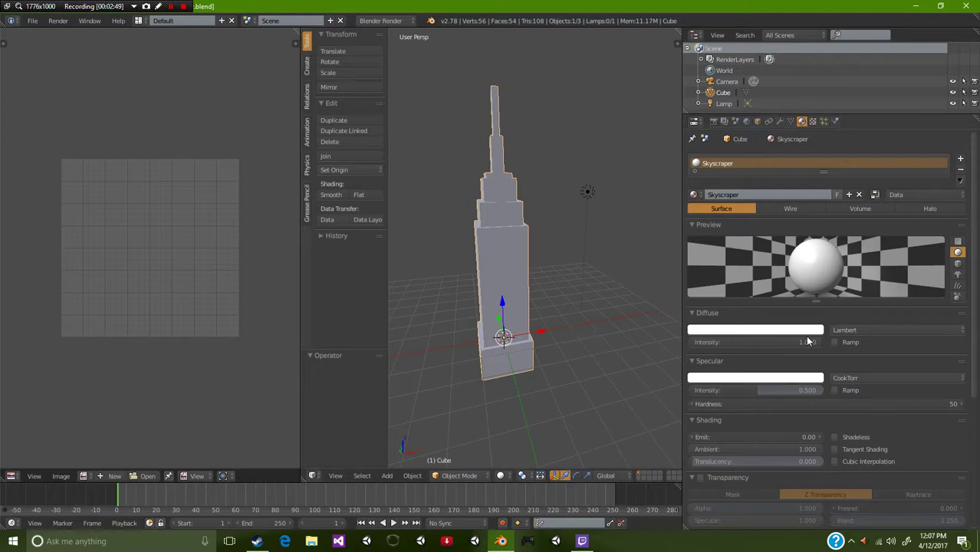
drag(774, 388, 691, 388)
middle_drag(524, 374, 568, 345)
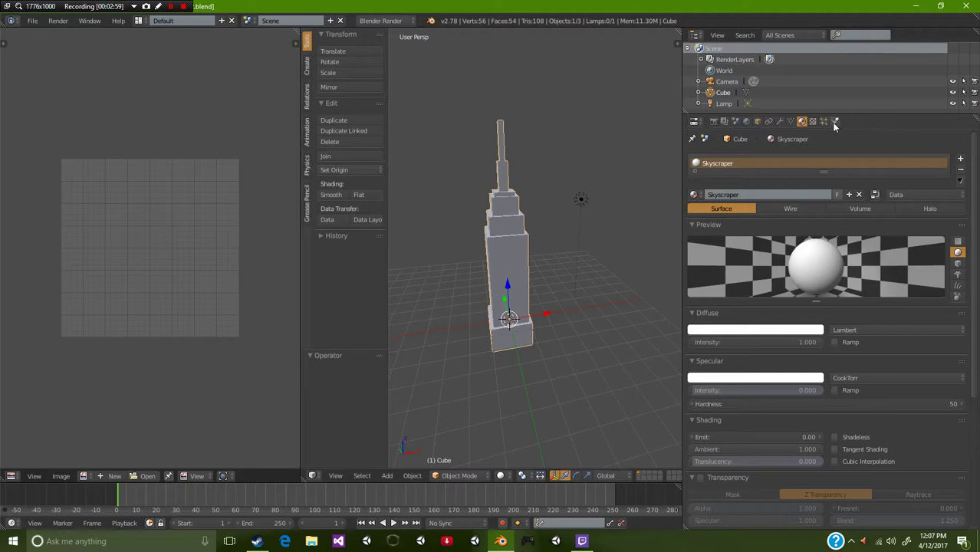
Rename the Skyscraper material's existing texture as SkyscaperTex
click(813, 121)
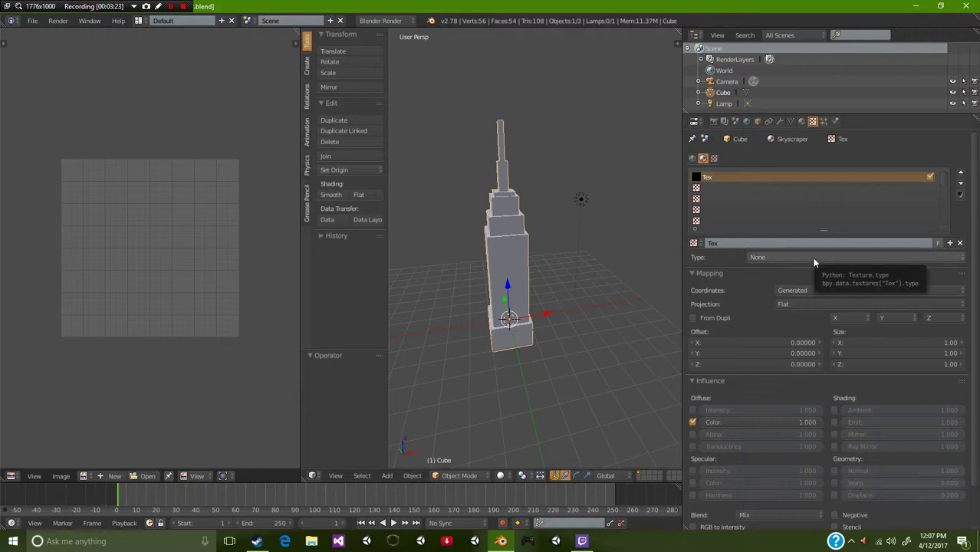
click(803, 121)
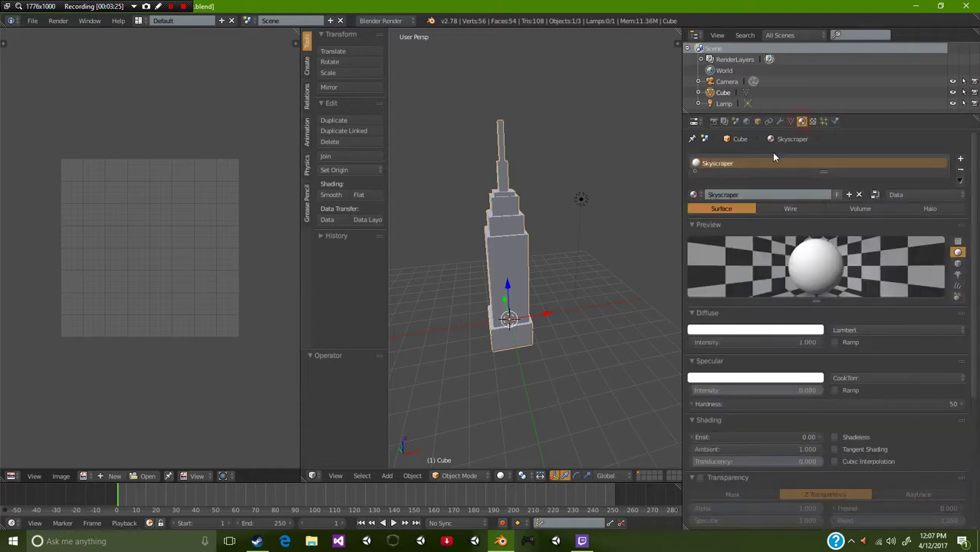
click(813, 121)
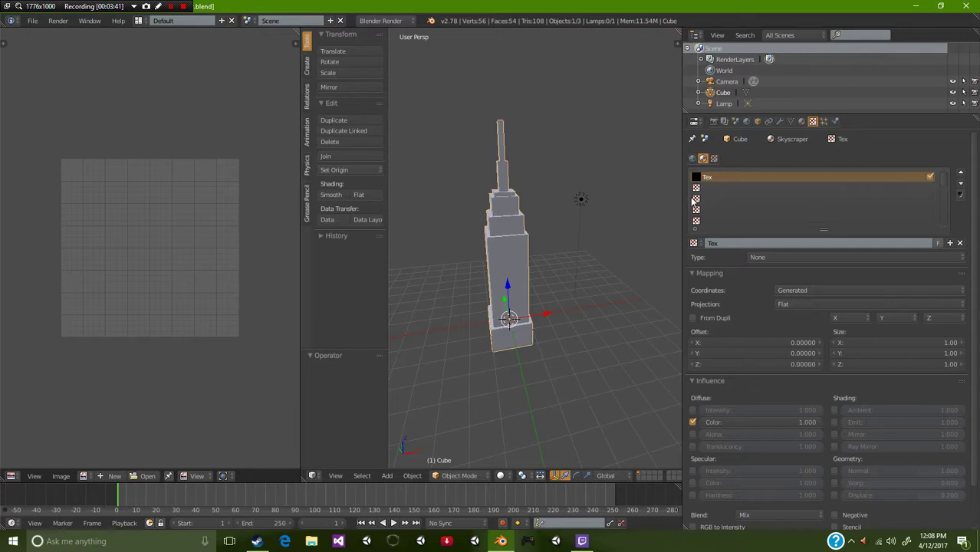
click(722, 244)
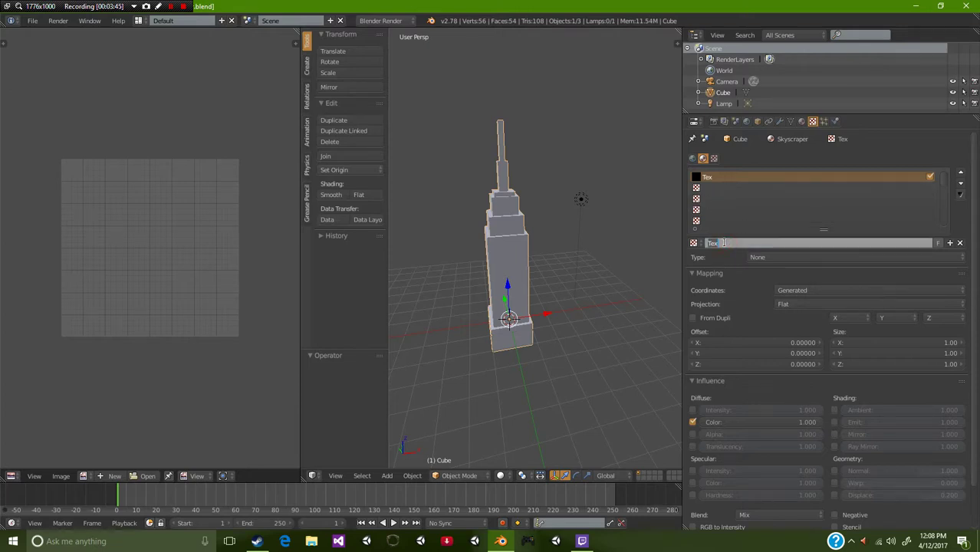
text(SkyscraperTex)
key(Return)
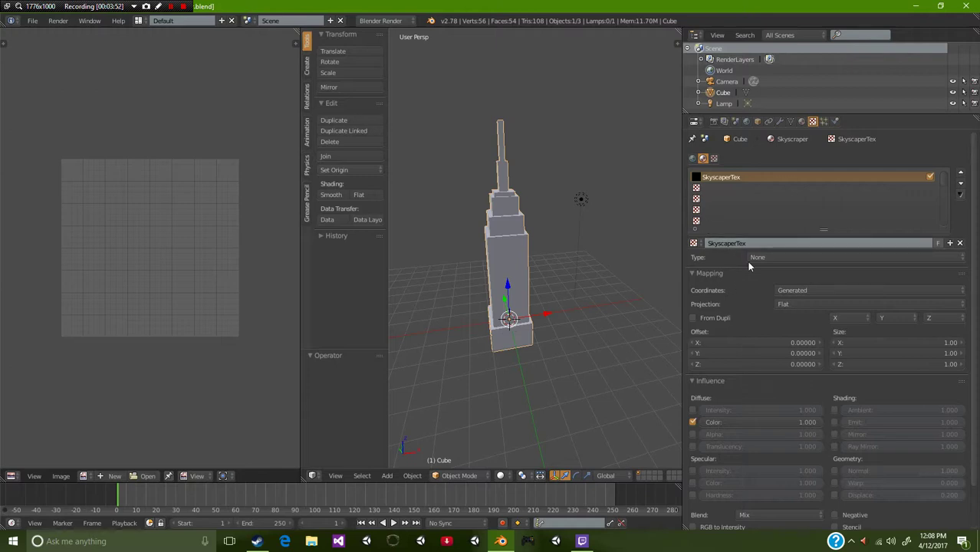
Set the SkyscaperTex texture's type to Image or Movie
click(802, 122)
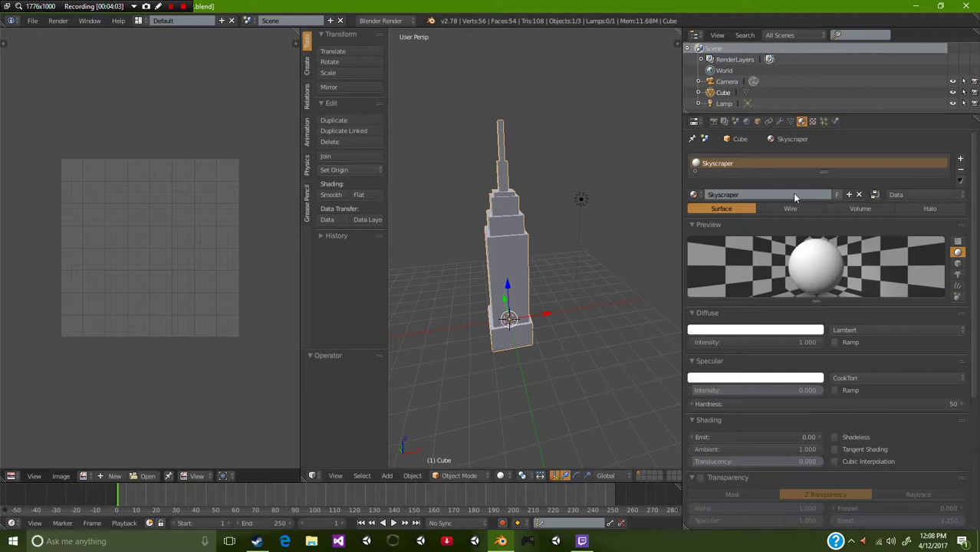
click(813, 122)
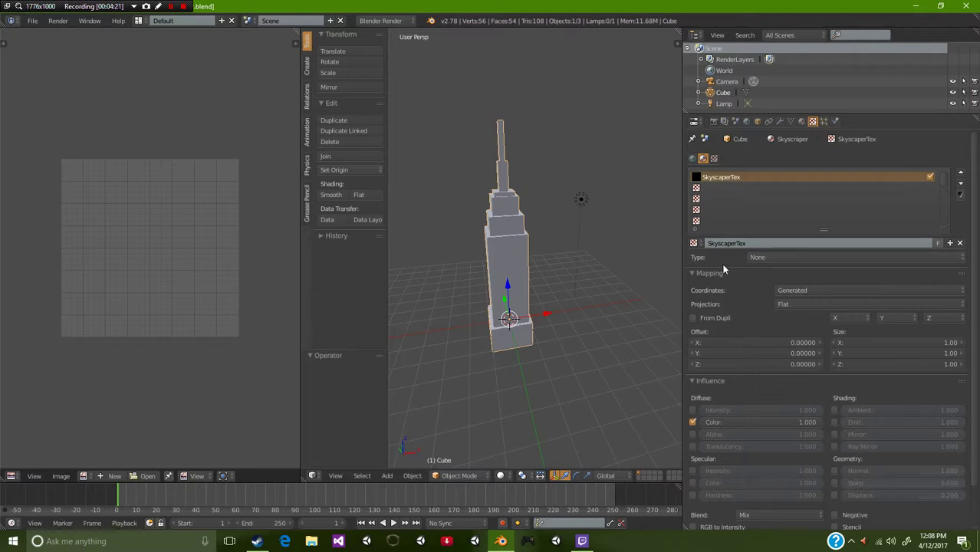
click(776, 258)
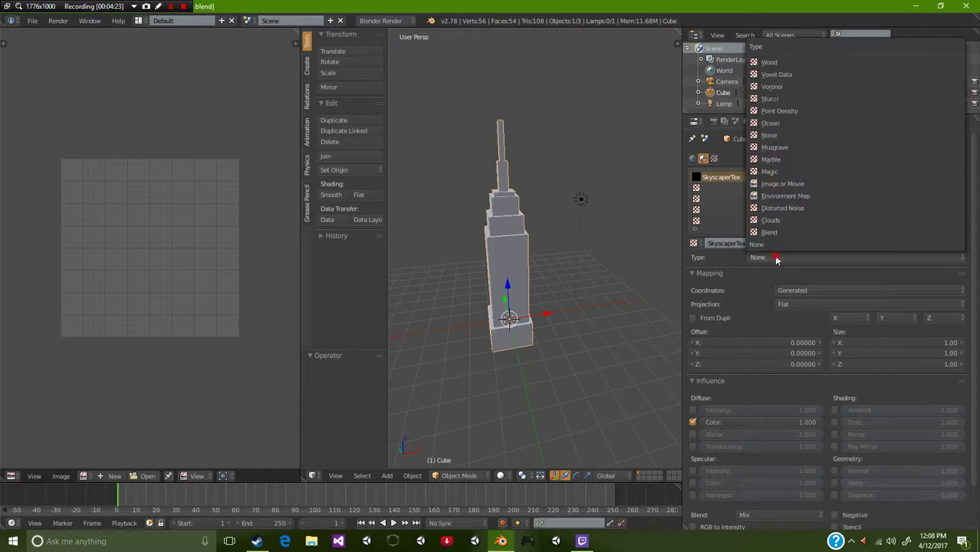
click(778, 186)
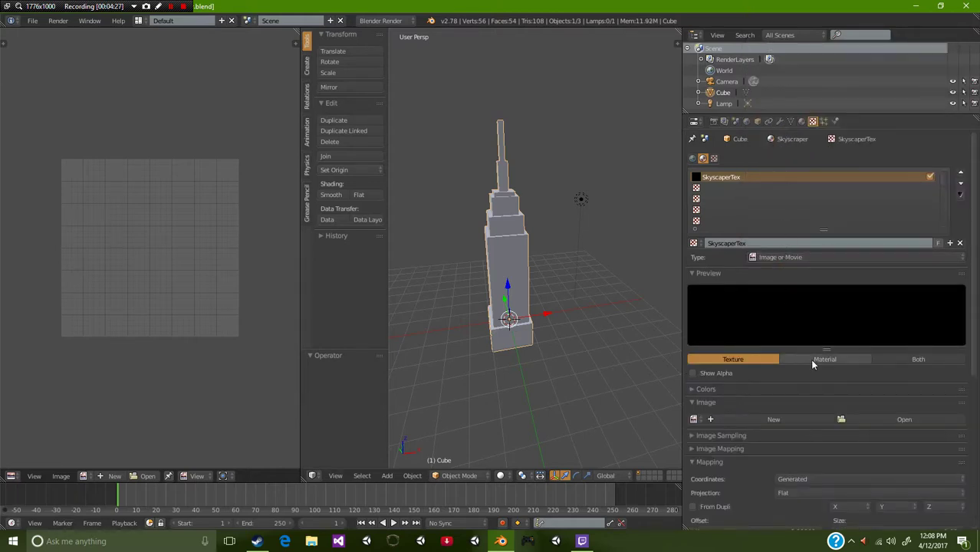
Load Skyscaper.png from the Custom Textures folder in Pictures as the texture's image
scroll(810, 359, down, 2)
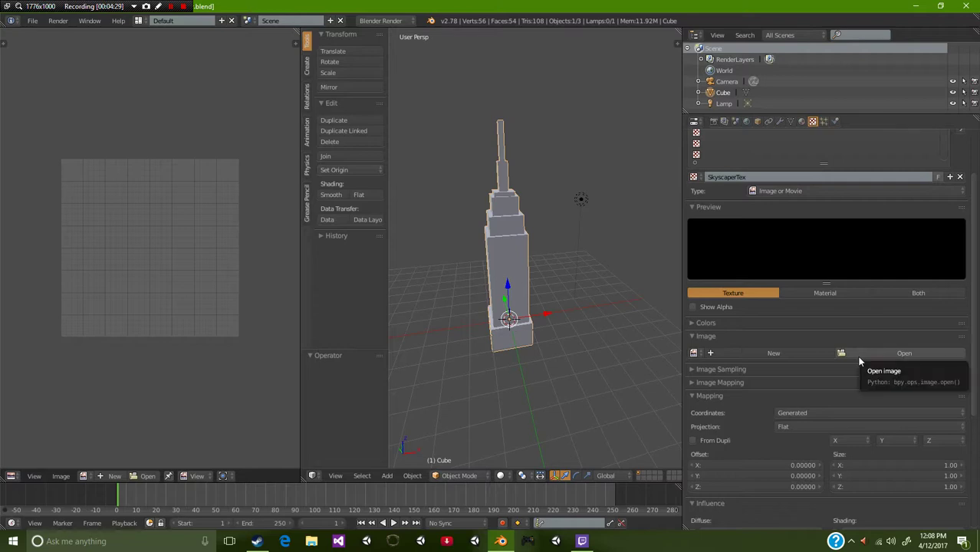
click(857, 357)
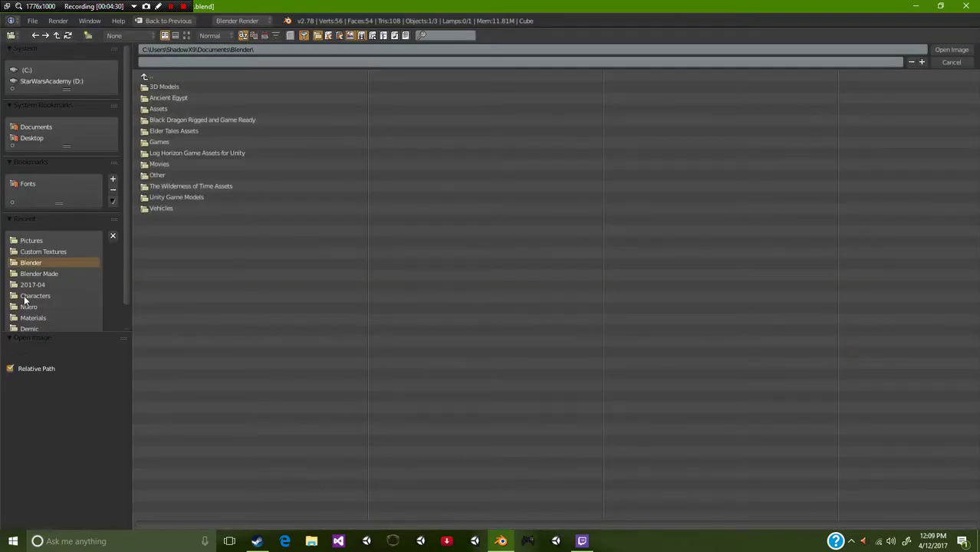
click(13, 241)
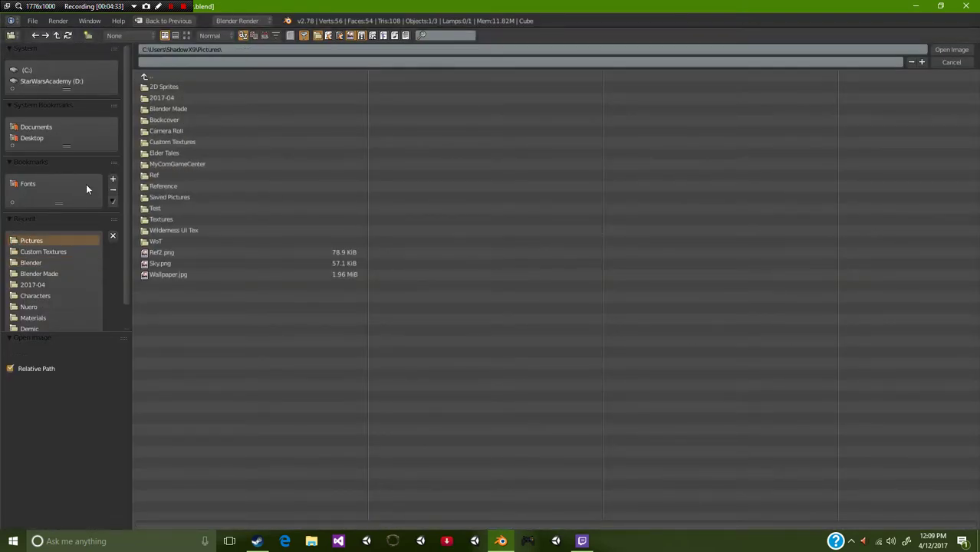
click(175, 142)
click(187, 36)
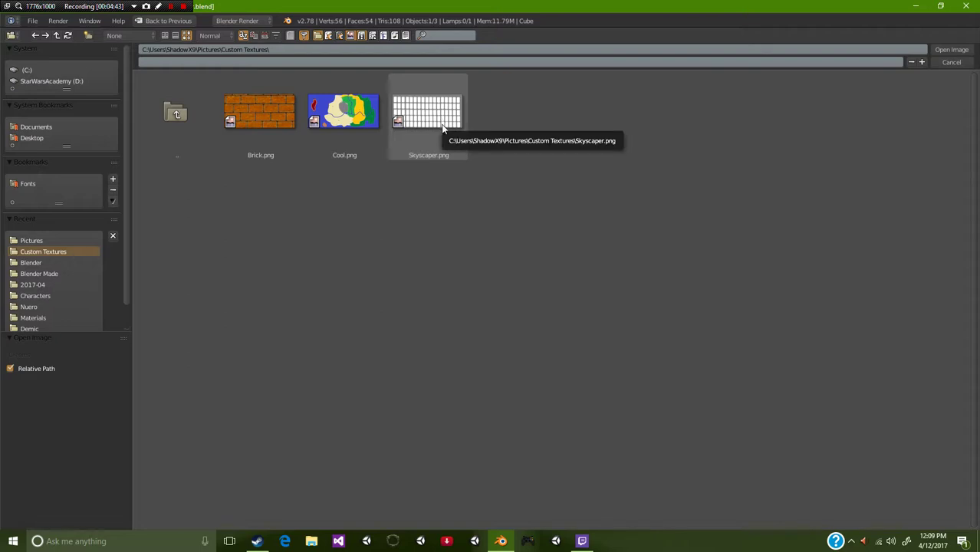
double_click(442, 128)
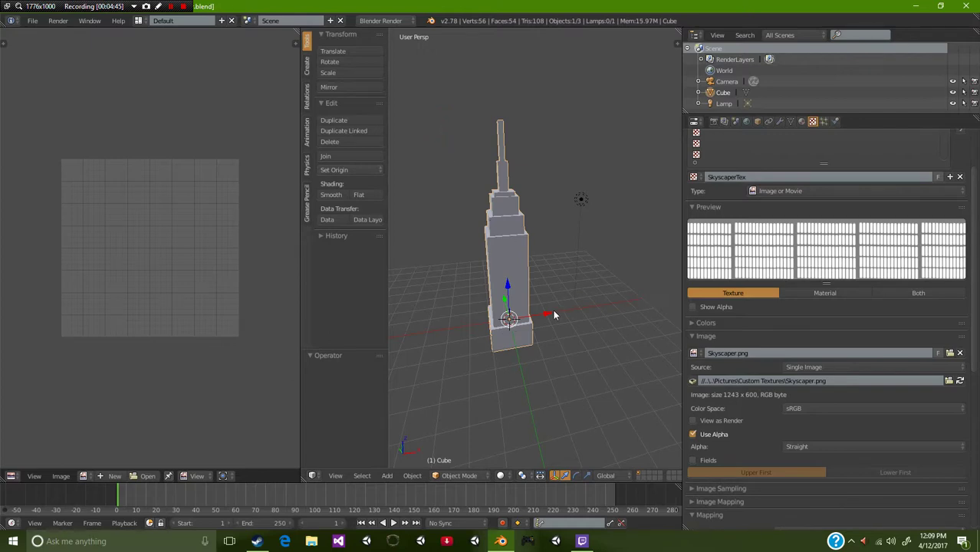
Set the 3D view's viewport shading to Material and inspect the texture on the building's sides
scroll(555, 315, up, 2)
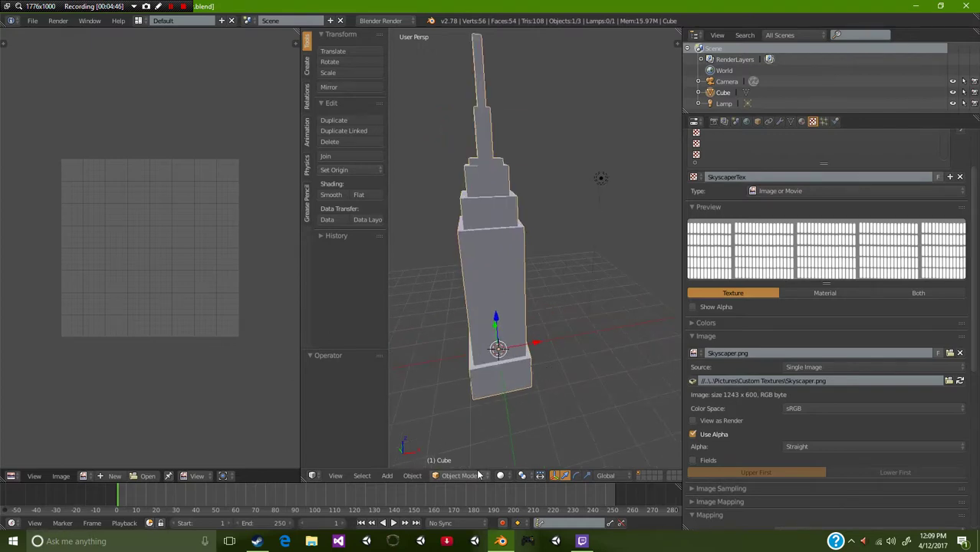
click(505, 476)
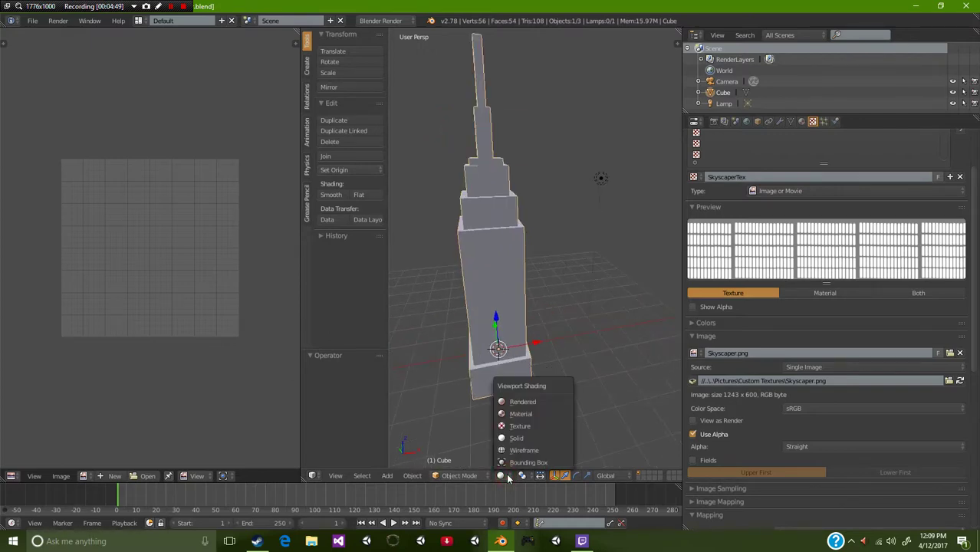
click(525, 426)
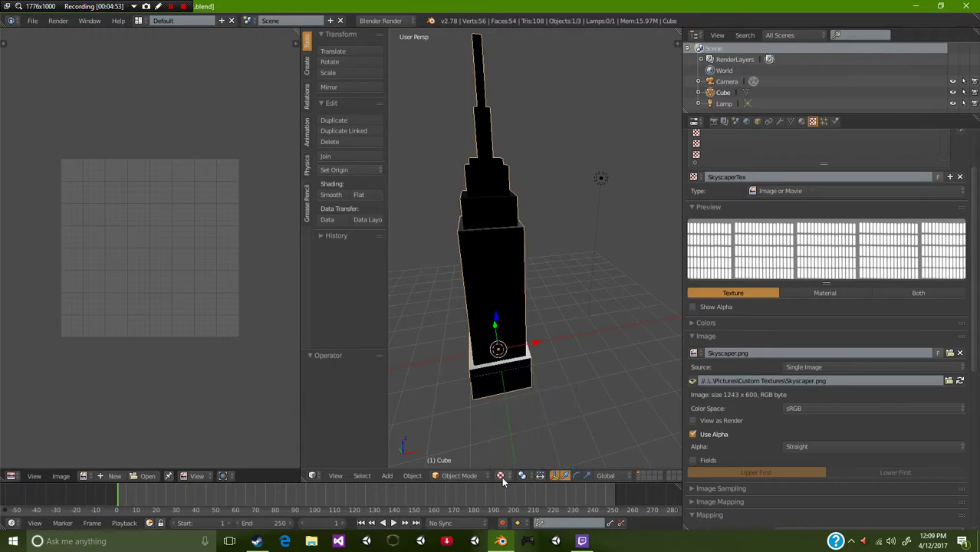
click(503, 476)
click(520, 414)
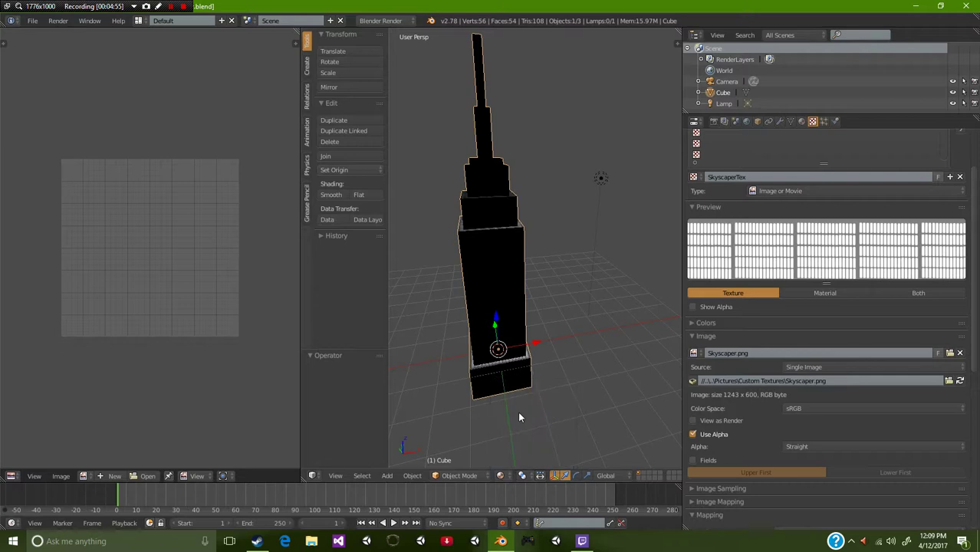
middle_drag(567, 387, 475, 386)
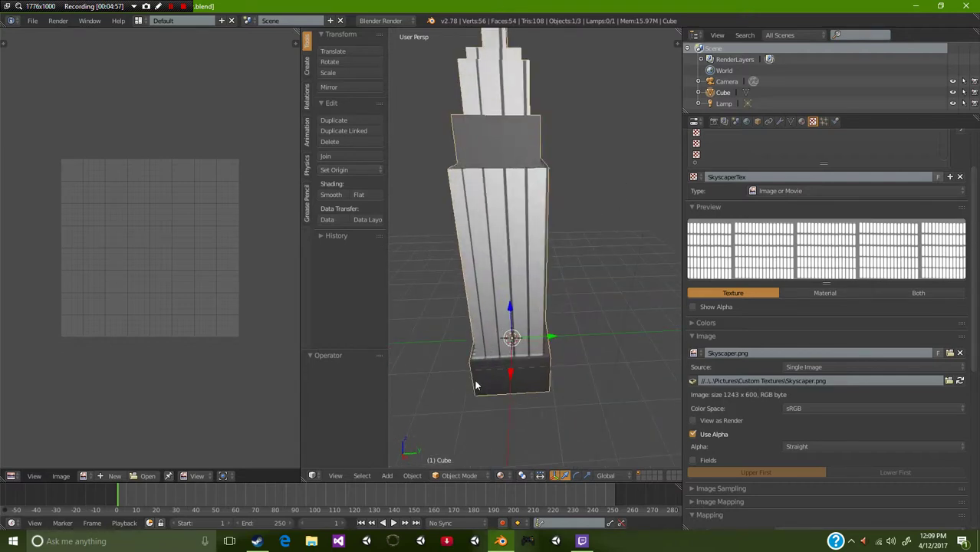
click(508, 478)
mouse_move(486, 257)
middle_down()
mouse_move(532, 246)
mouse_move(480, 251)
mouse_move(493, 259)
middle_up()
Set the texture's mapping coordinates to UV
scroll(856, 382, down, 5)
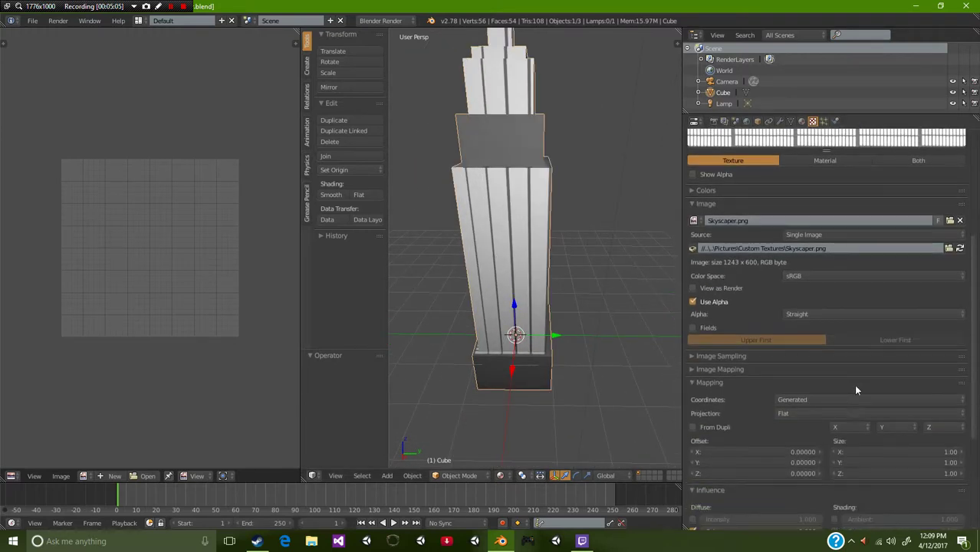
click(796, 355)
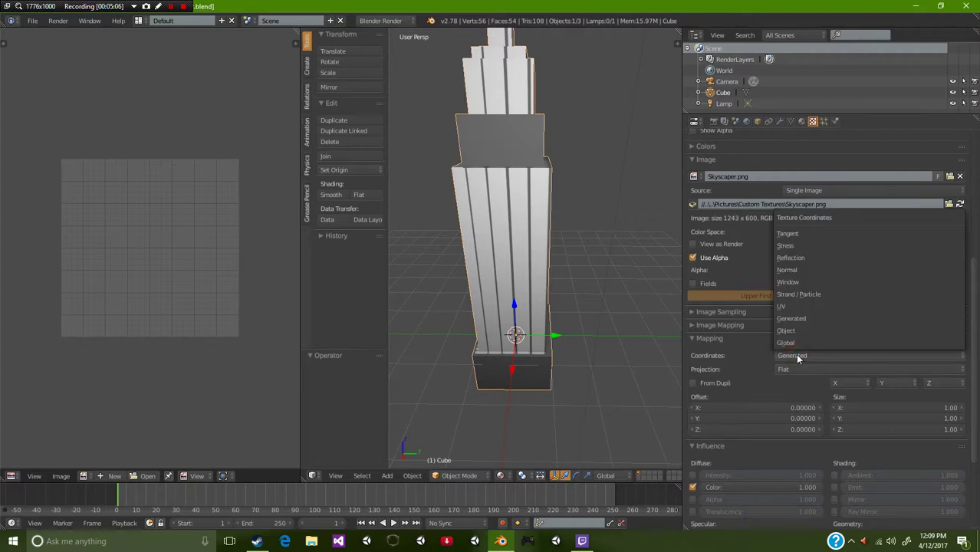
click(794, 305)
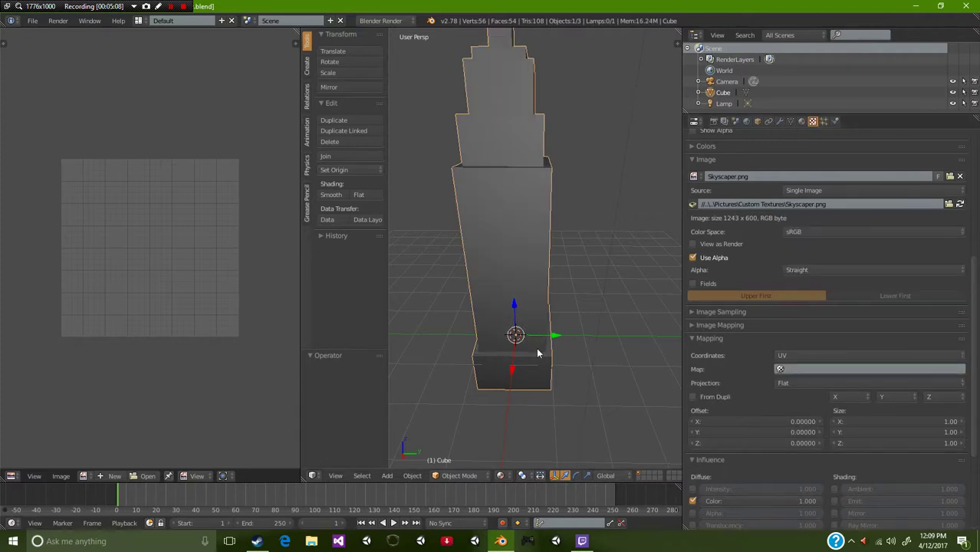
In Edit Mode with face selection, select the ring of four side faces around the tower's tall main section
scroll(528, 351, down, 2)
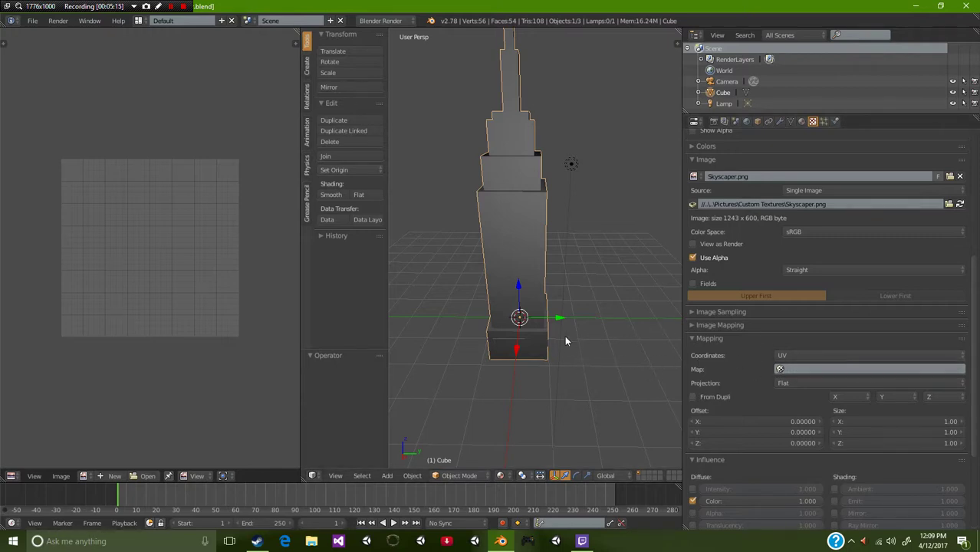
key(Tab)
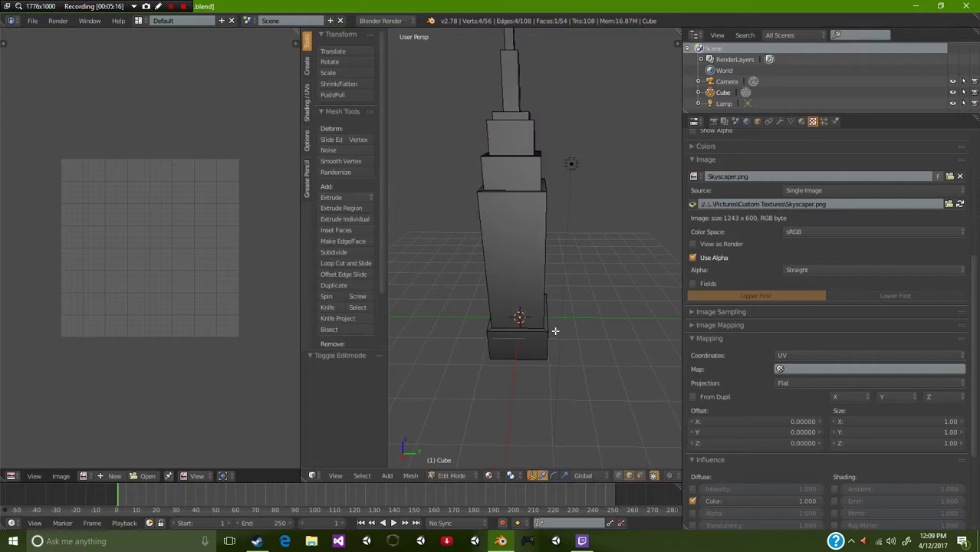
click(459, 476)
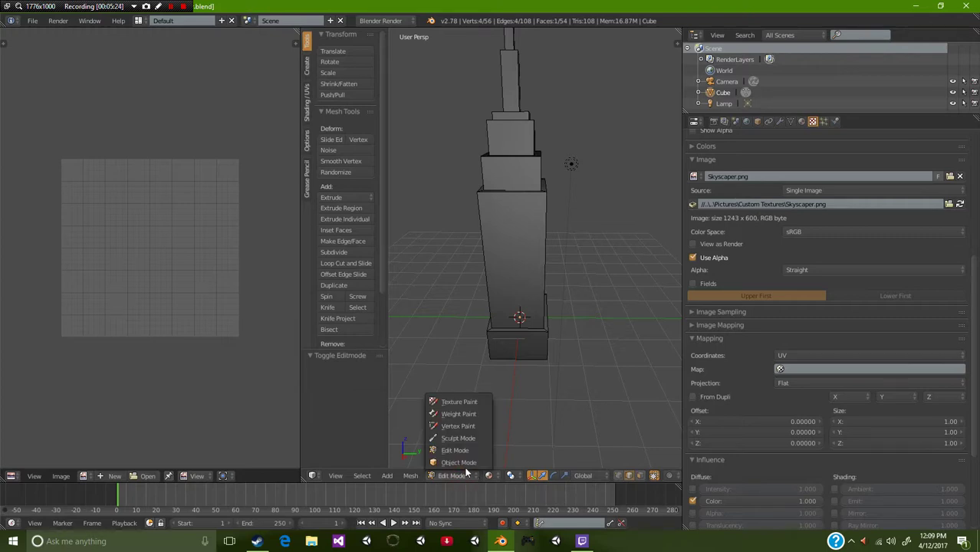
click(450, 449)
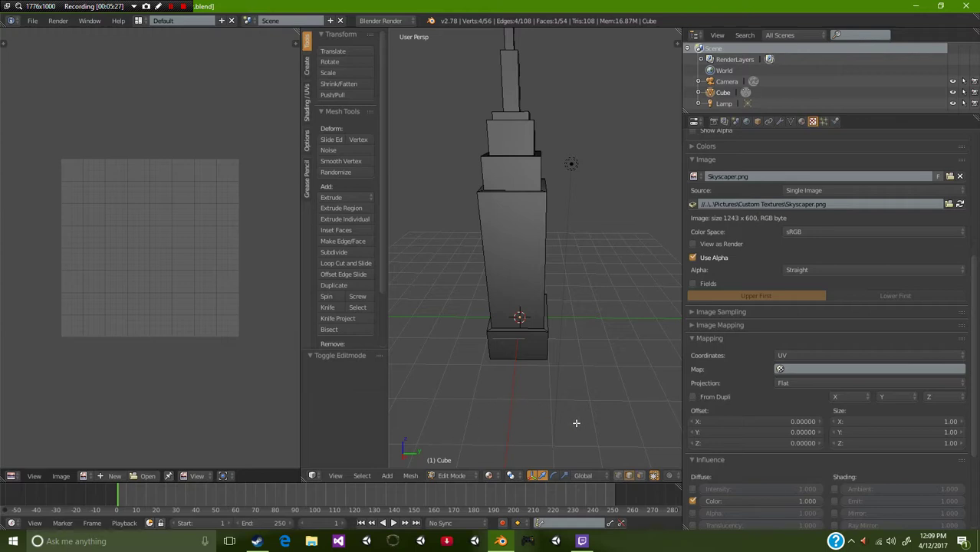
click(642, 476)
alt+right_click(547, 264)
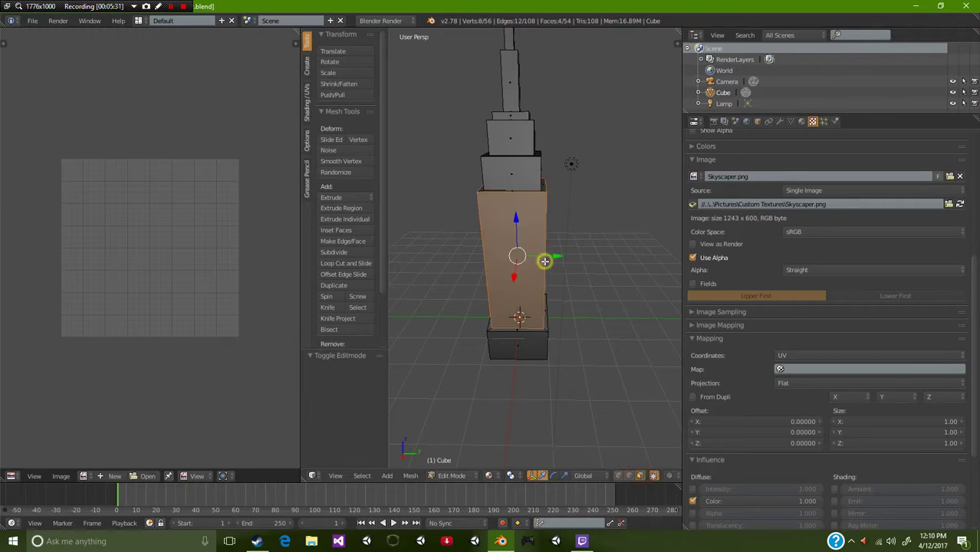
middle_drag(588, 280, 674, 278)
scroll(490, 291, down, 4)
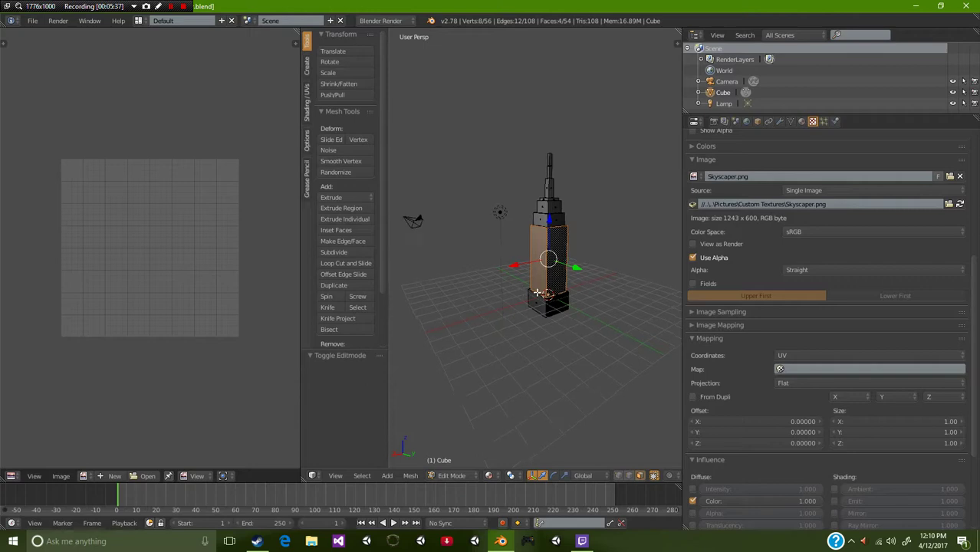
scroll(591, 314, up, 5)
scroll(474, 336, down, 3)
middle_drag(474, 336, 508, 354)
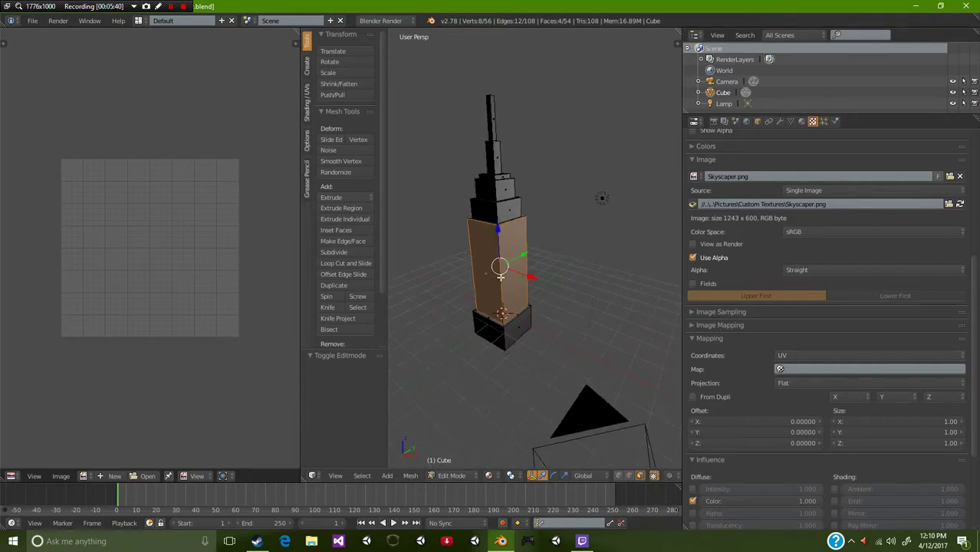
Try a standard Unwrap on the main section's four side faces and undo it
key(u)
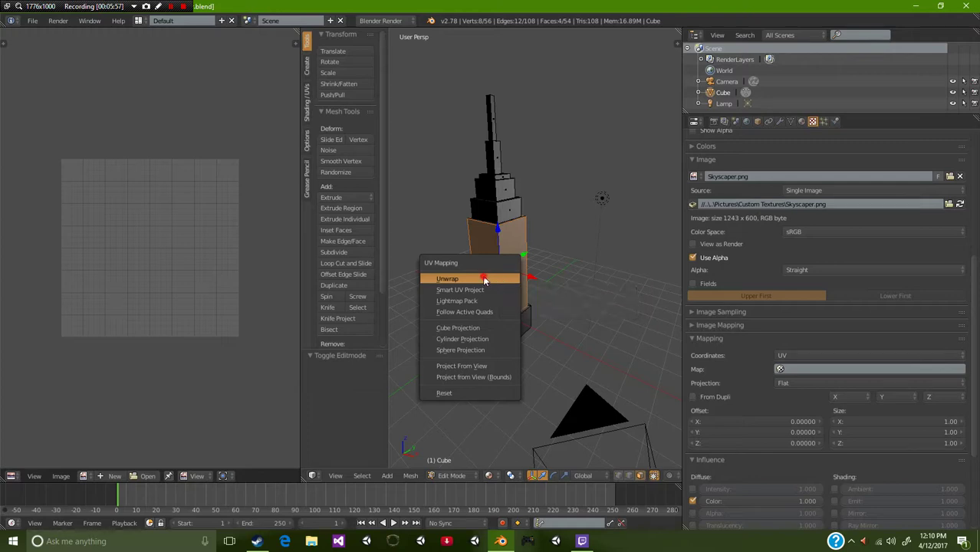
click(483, 279)
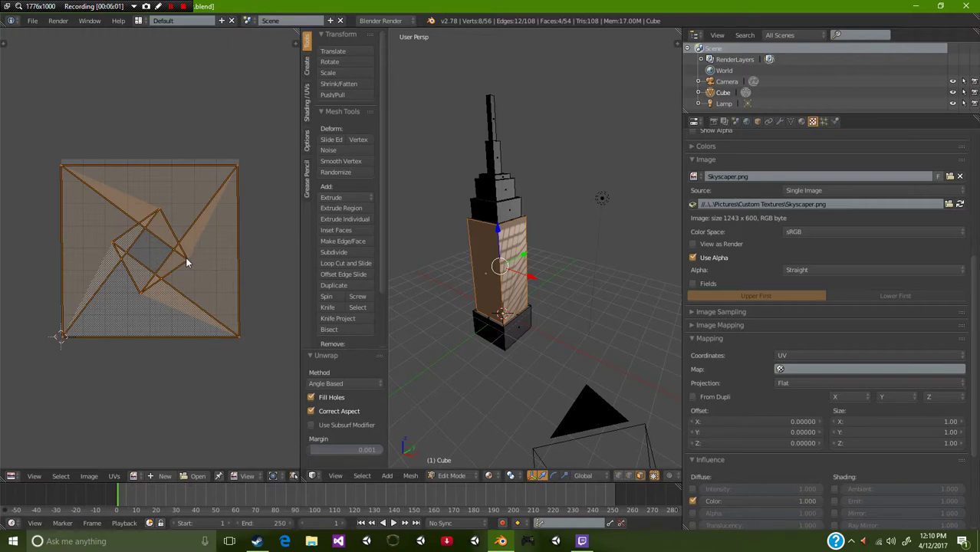
key(ctrl+z)
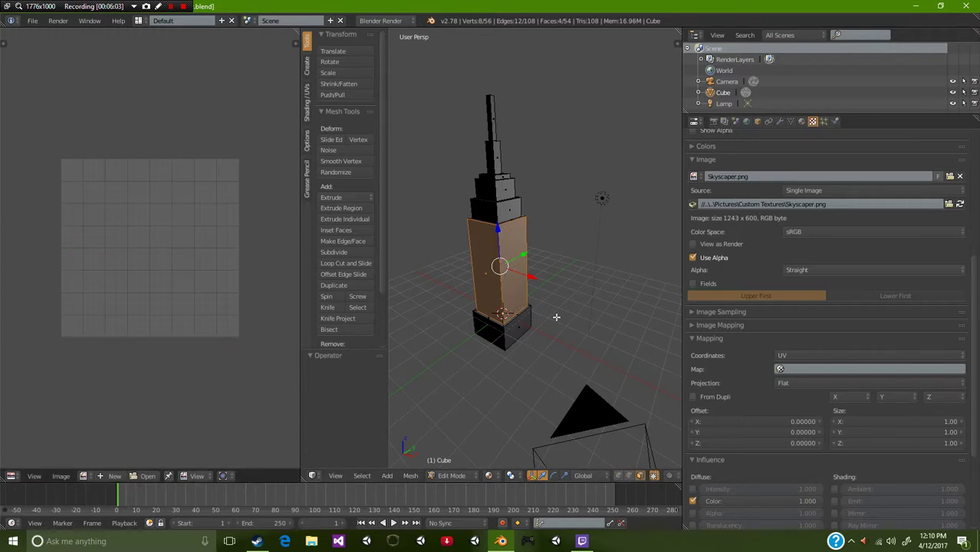
Unwrap the main section's four side faces with Smart UV Project at its default settings and inspect the window texture
key(u)
click(550, 327)
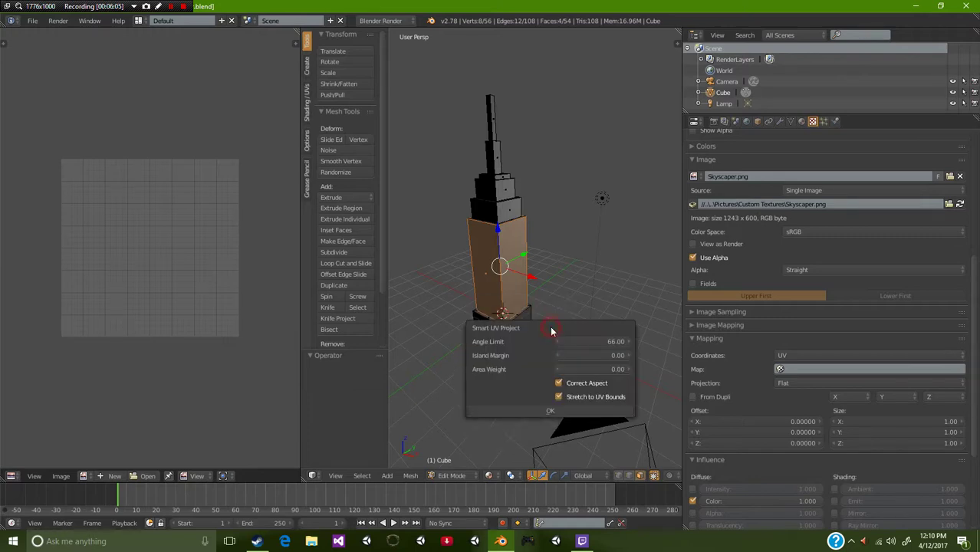
click(533, 409)
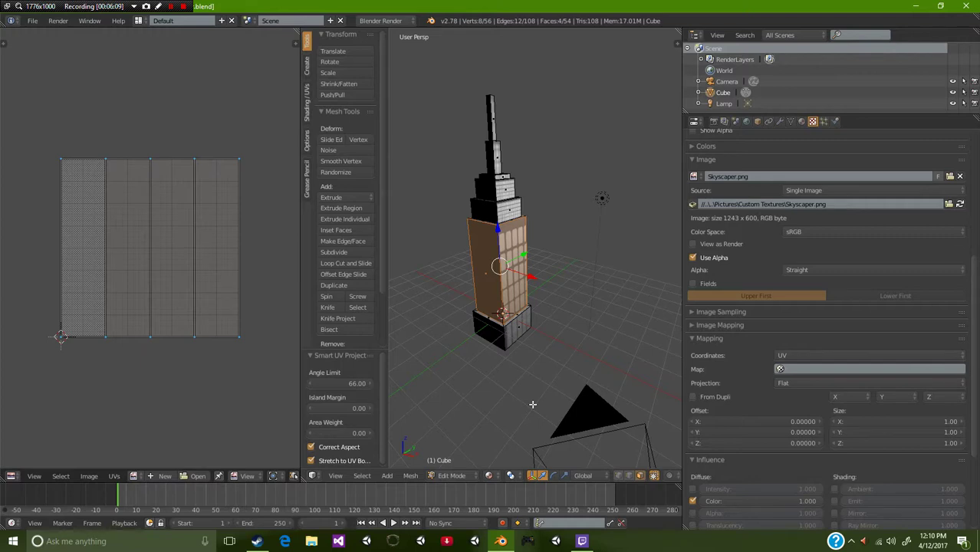
scroll(543, 357, up, 3)
scroll(543, 358, down, 2)
middle_drag(543, 358, 494, 269)
scroll(463, 361, up, 3)
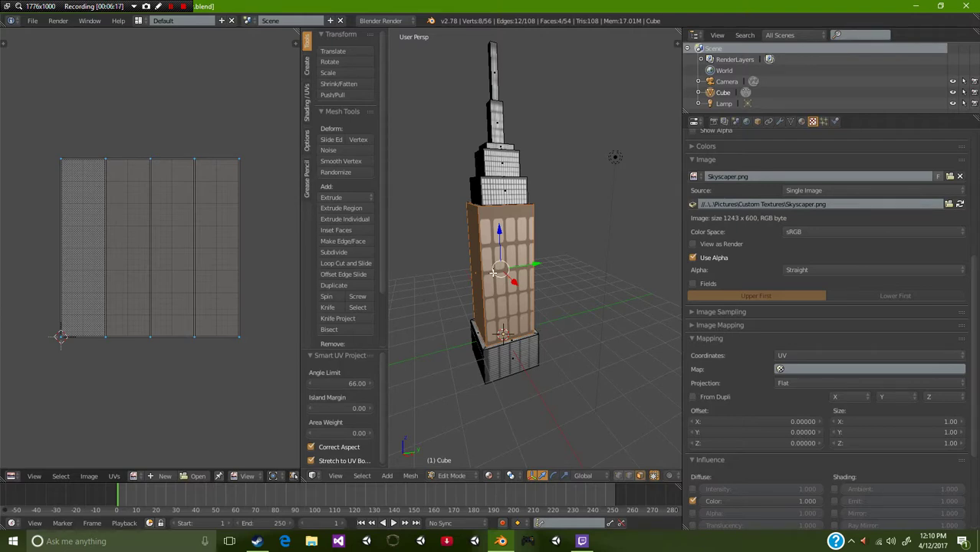
Undo the Smart UV projection, try Lightmap Pack at its default settings on the main section's four side faces, and undo it
key(ctrl+z)
key(u)
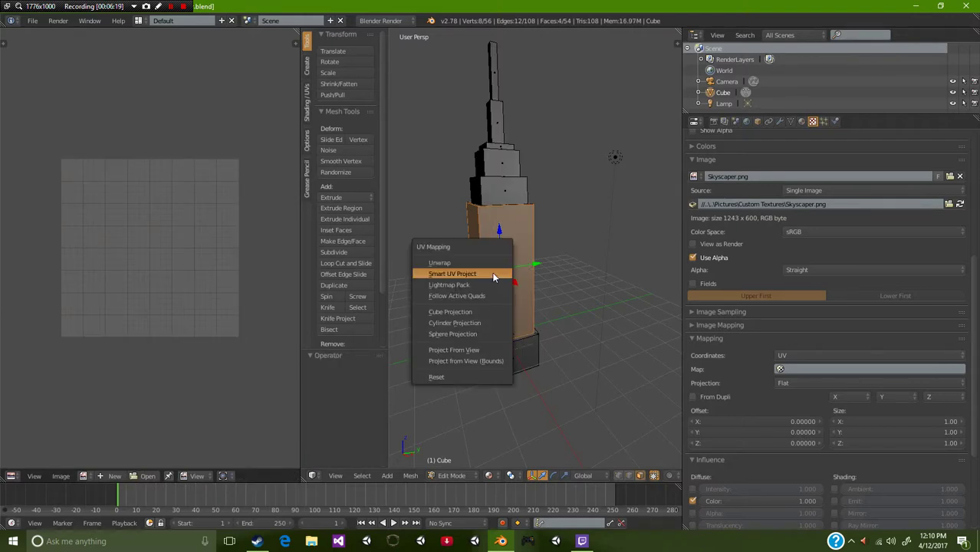
click(495, 288)
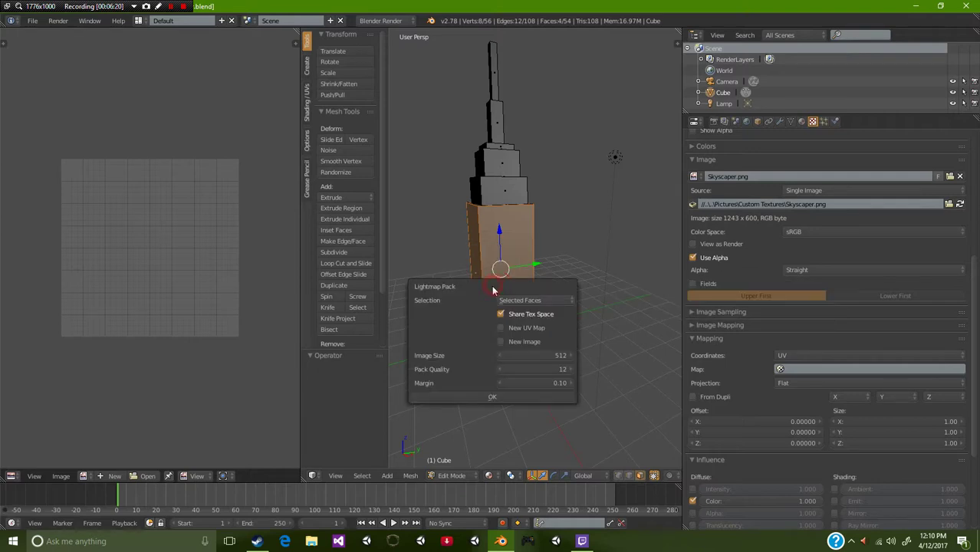
click(475, 396)
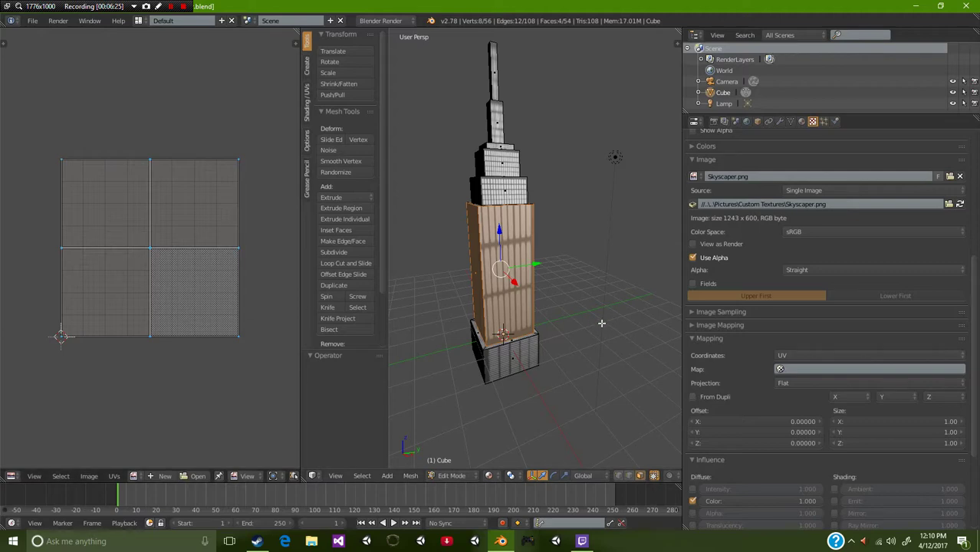
key(ctrl+z)
Try Follow Active Quads with the Length Average edge mode on the main section's side faces and undo it
key(u)
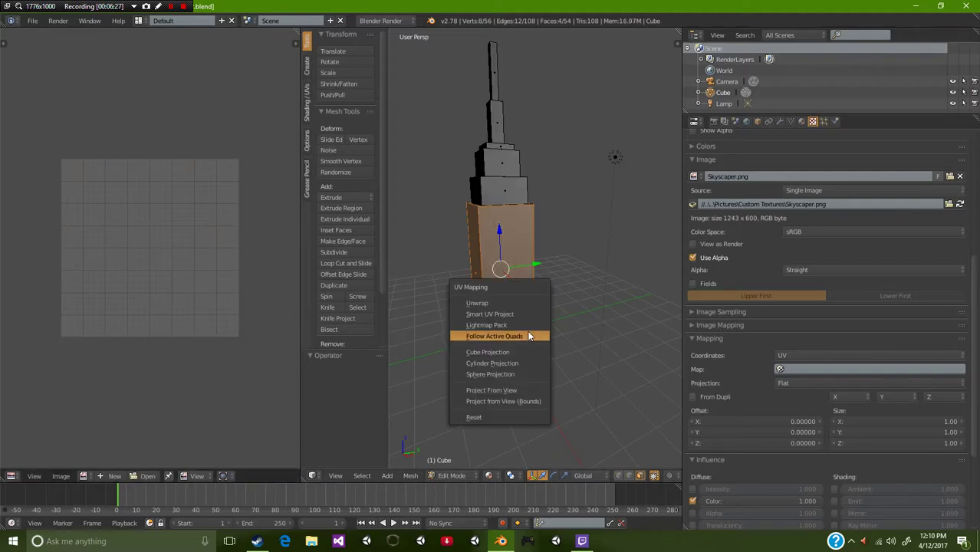
click(528, 332)
click(519, 357)
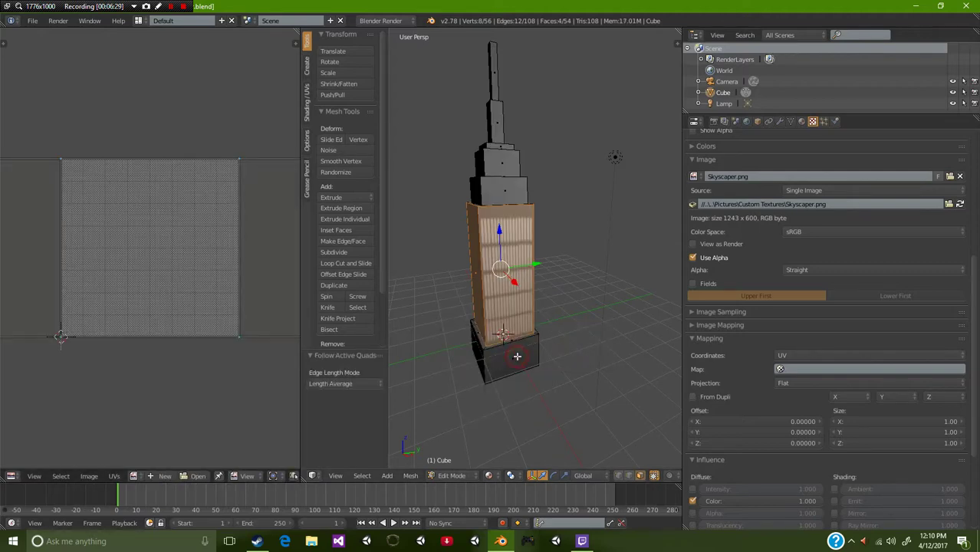
scroll(99, 253, down, 3)
scroll(115, 264, up, 5)
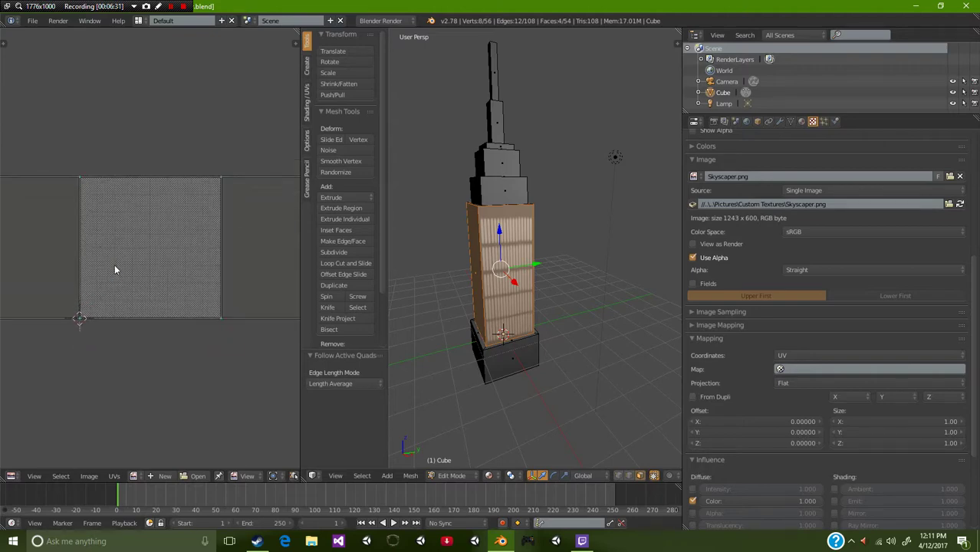
key(ctrl+z)
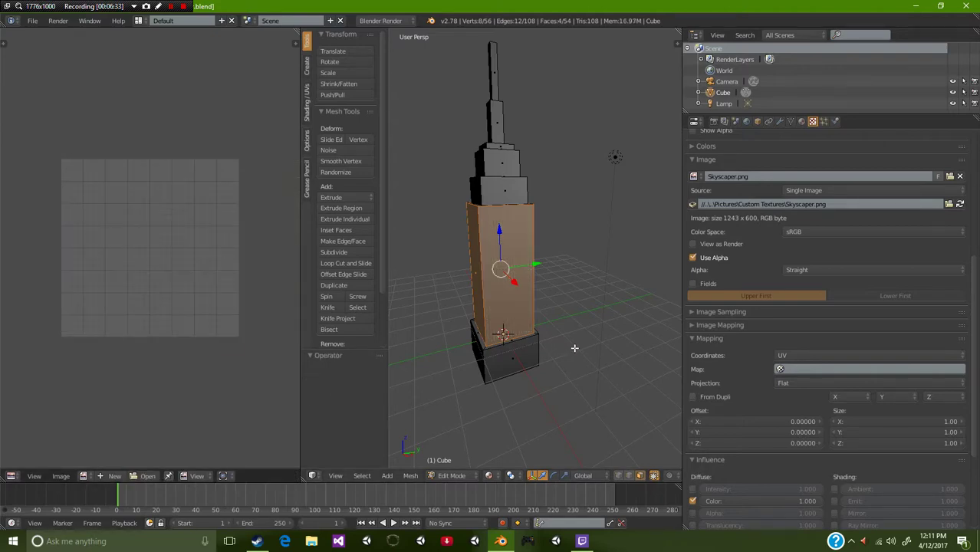
Unwrap the main section's four side faces and reset their UVs so each face fills the whole texture square
key(u)
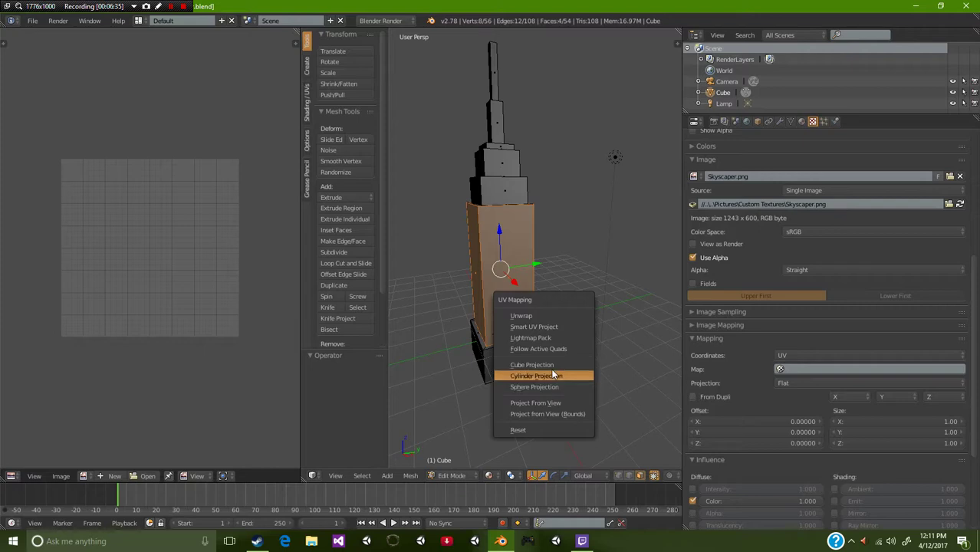
click(529, 315)
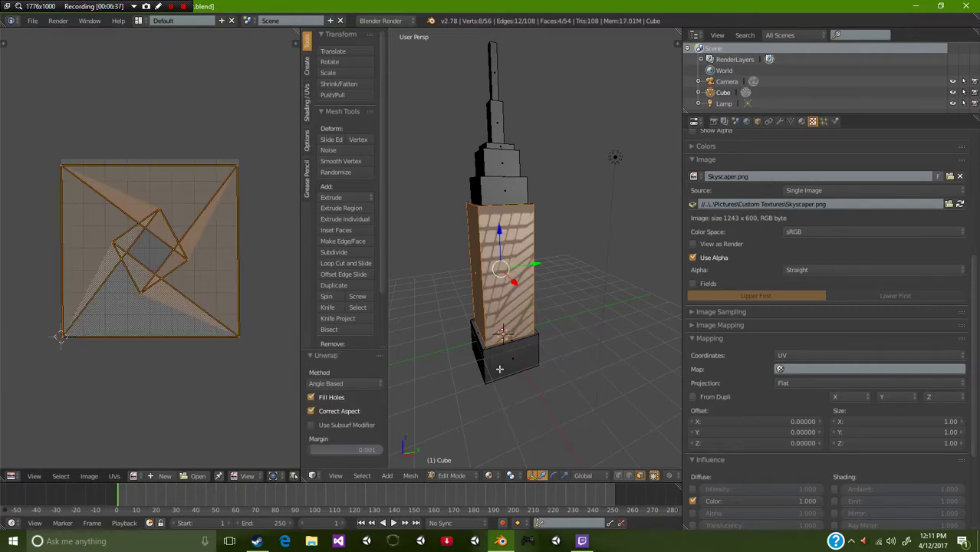
key(u)
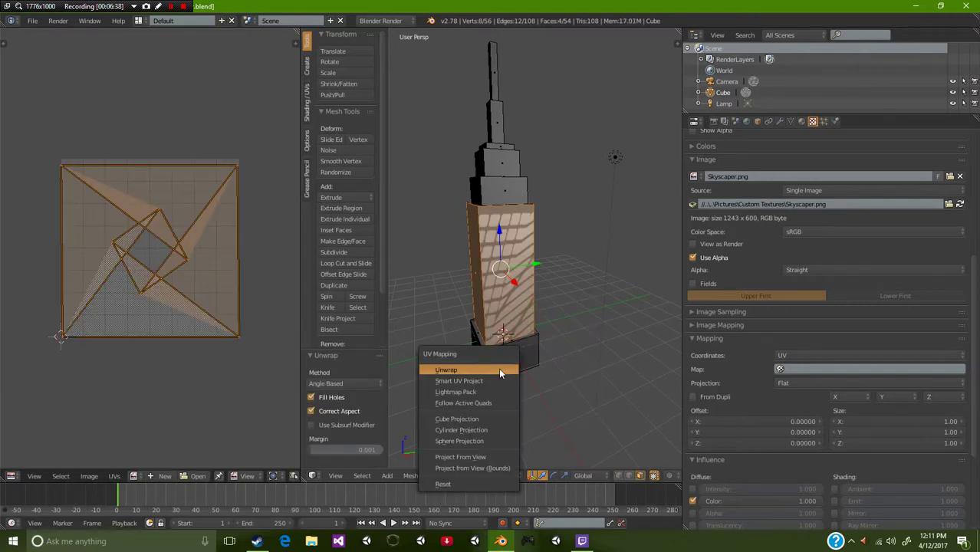
click(458, 484)
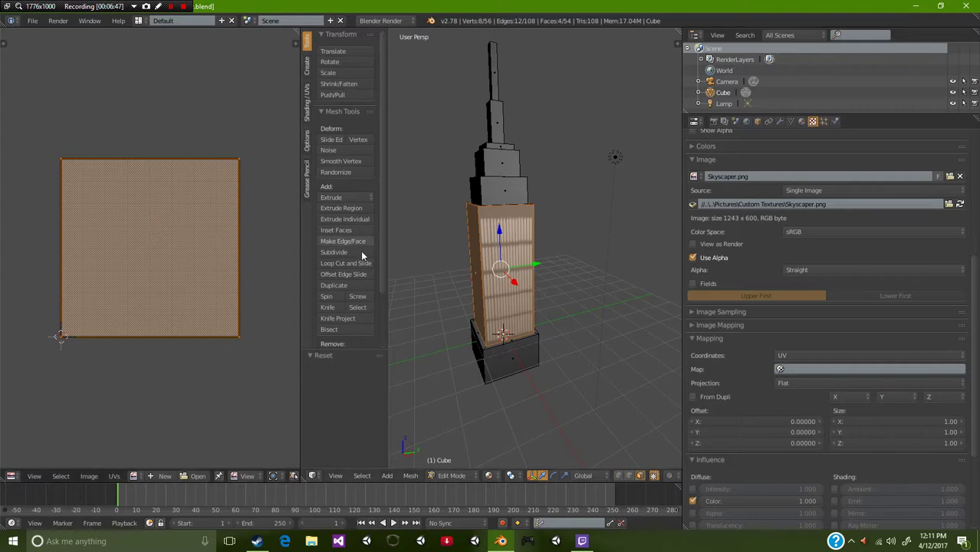
middle_drag(544, 346, 651, 145)
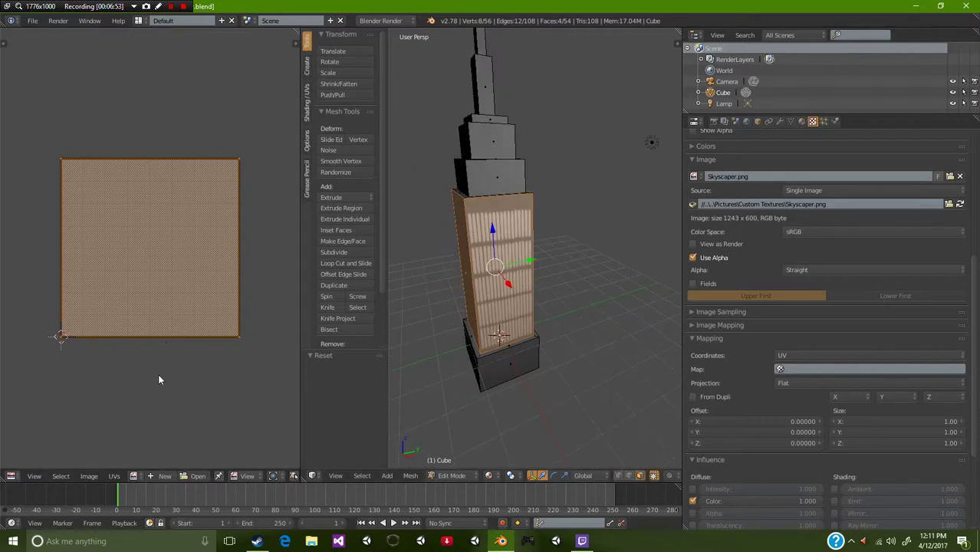
Try scaling the main section's UV layout uniformly, both larger and smaller, and cancel each attempt
key(s)
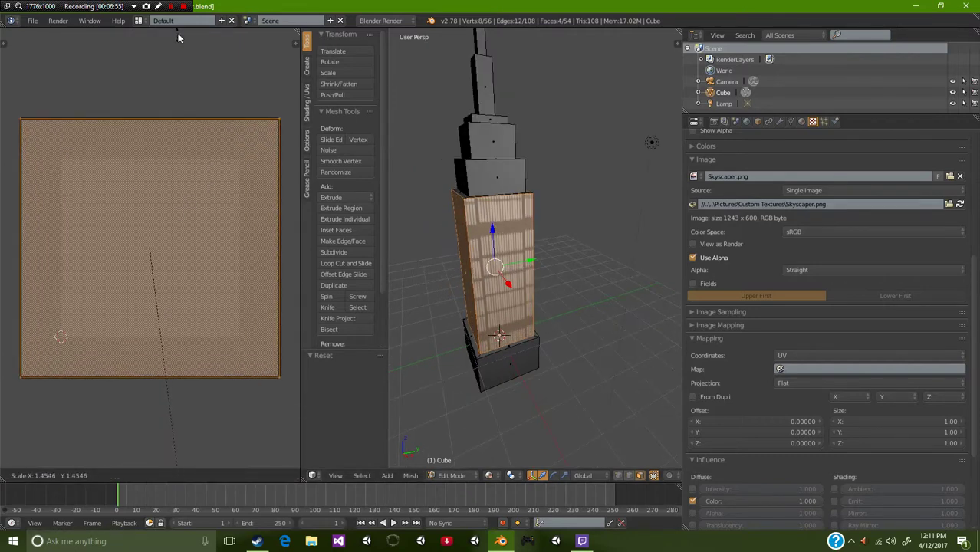
right_click(184, 444)
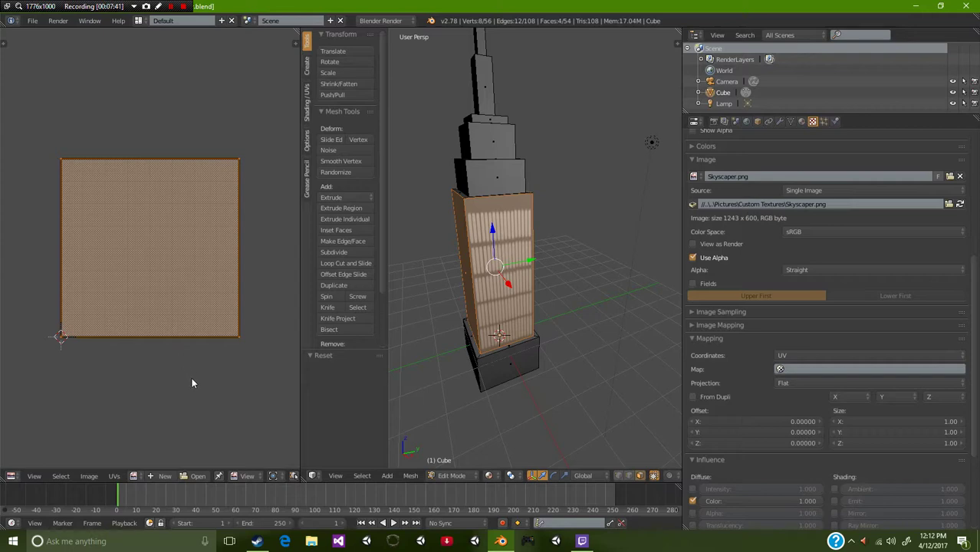
key(s)
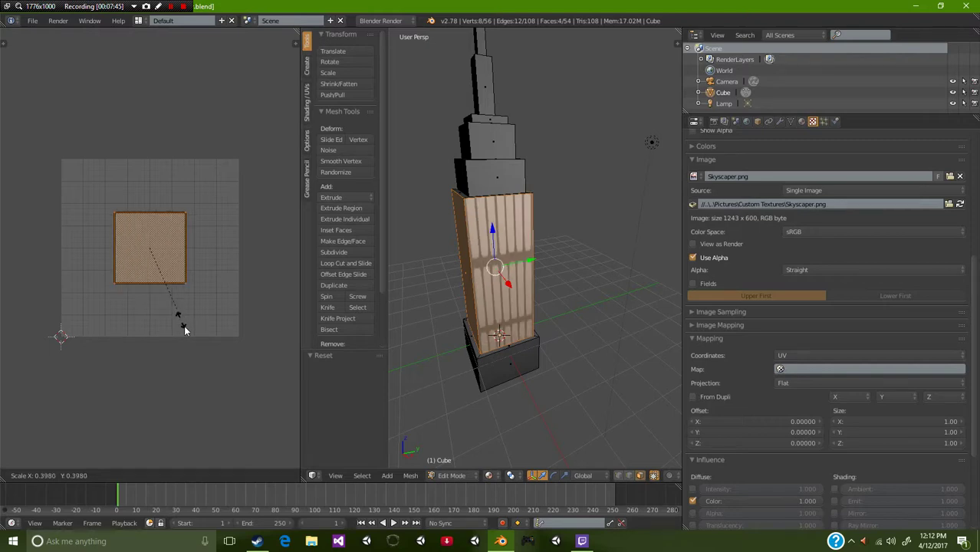
click(247, 400)
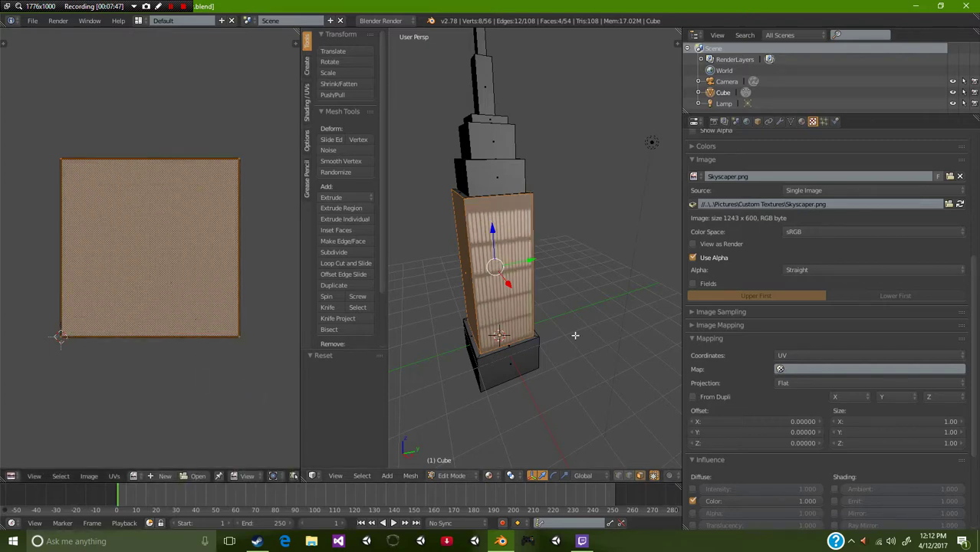
Scale the main section's UV layout along Y by about 3.03 and inspect the window rows on the tower
key(s)
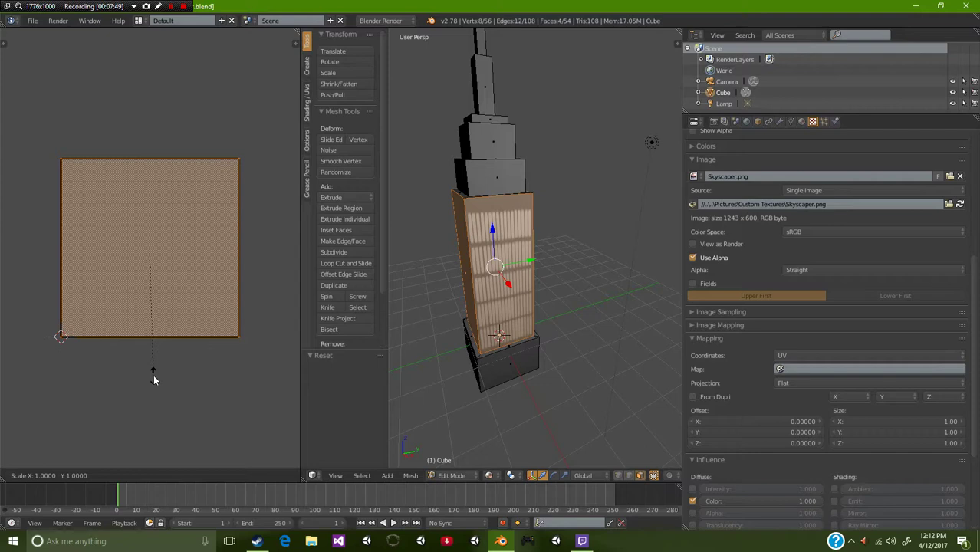
key(y)
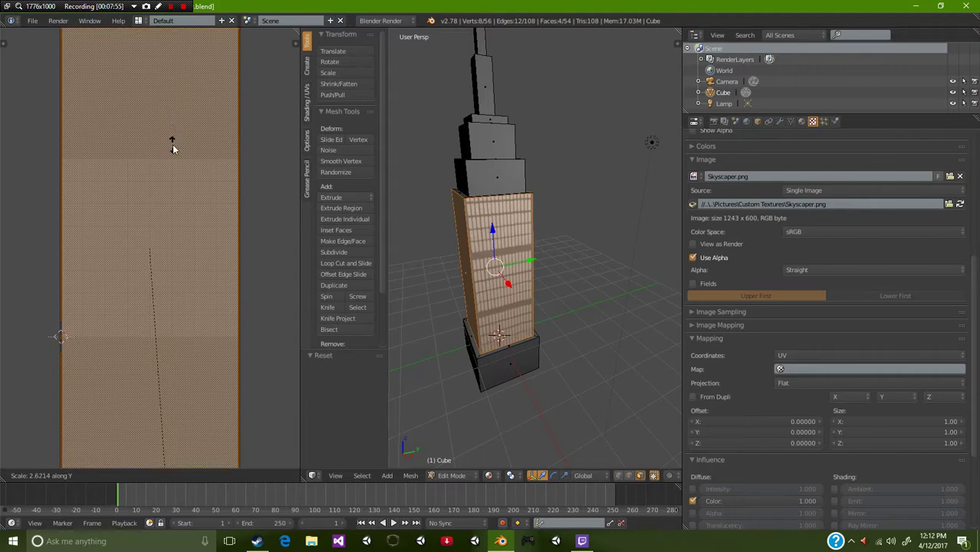
click(178, 201)
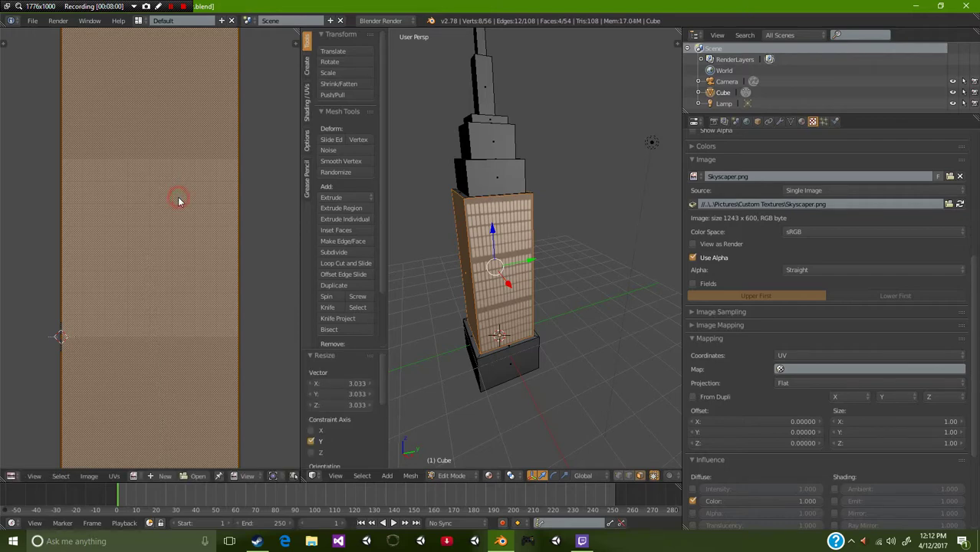
scroll(541, 312, up, 3)
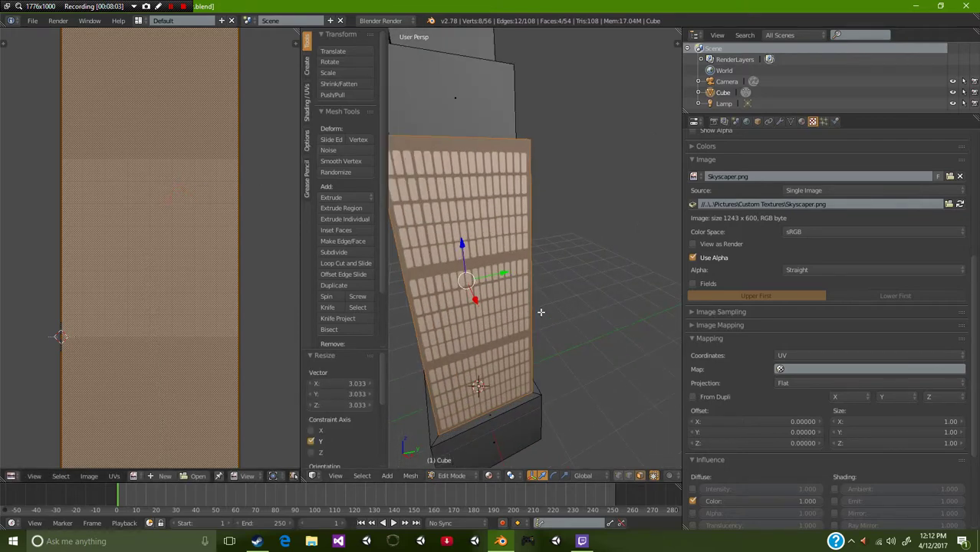
scroll(541, 312, down, 3)
middle_drag(566, 309, 543, 313)
Try scaling the main section's UV layout along X and cancel the change
key(s)
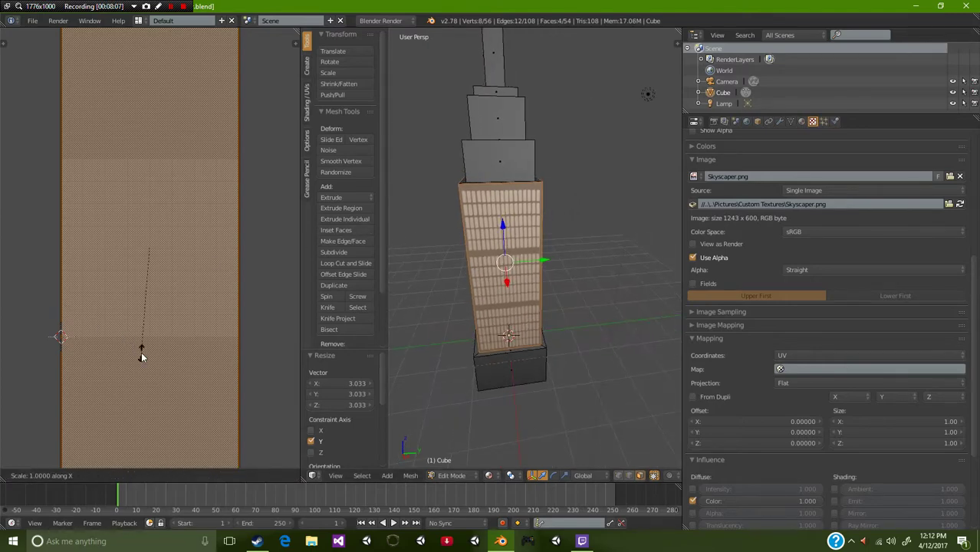
key(x)
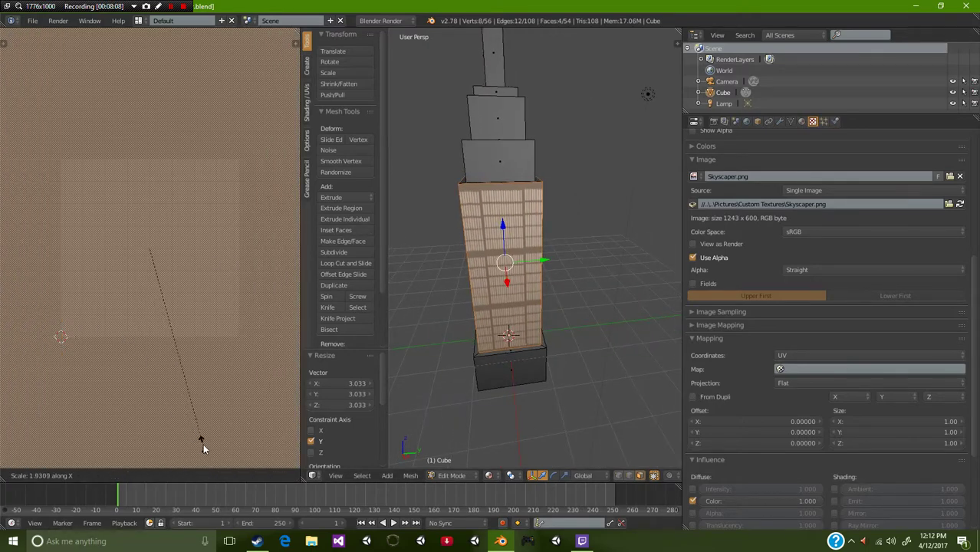
click(160, 406)
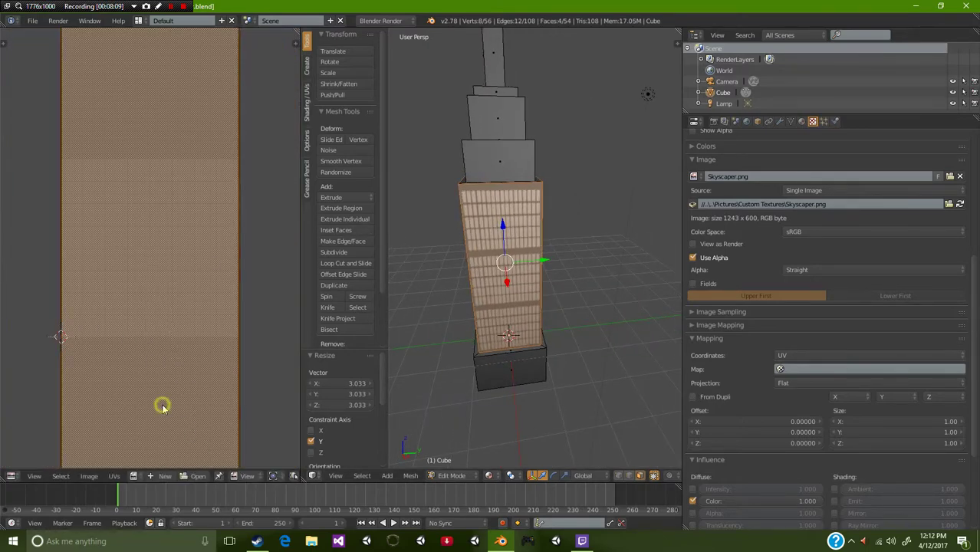
Unwrap and reset the UVs of the four side faces on the section directly above the main one
right_click(532, 162)
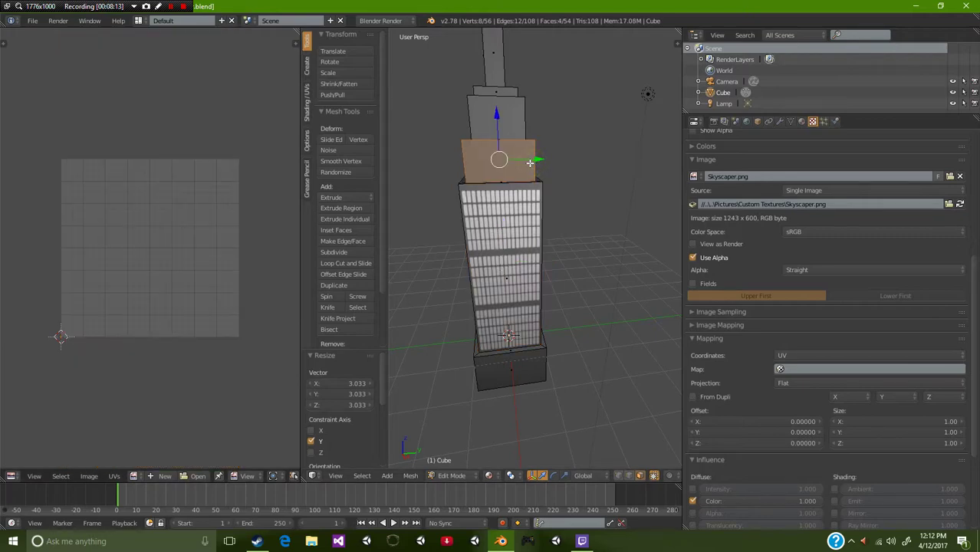
key(u)
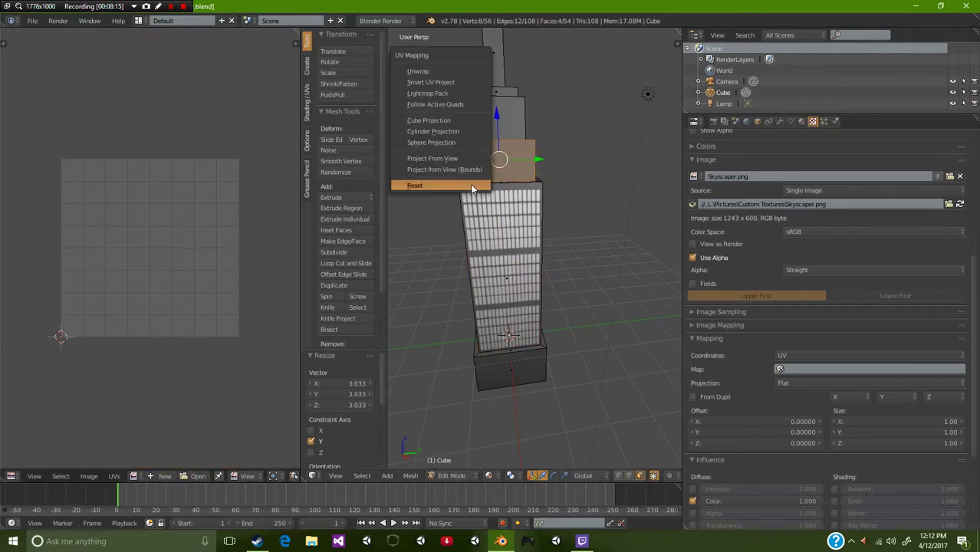
click(440, 70)
key(u)
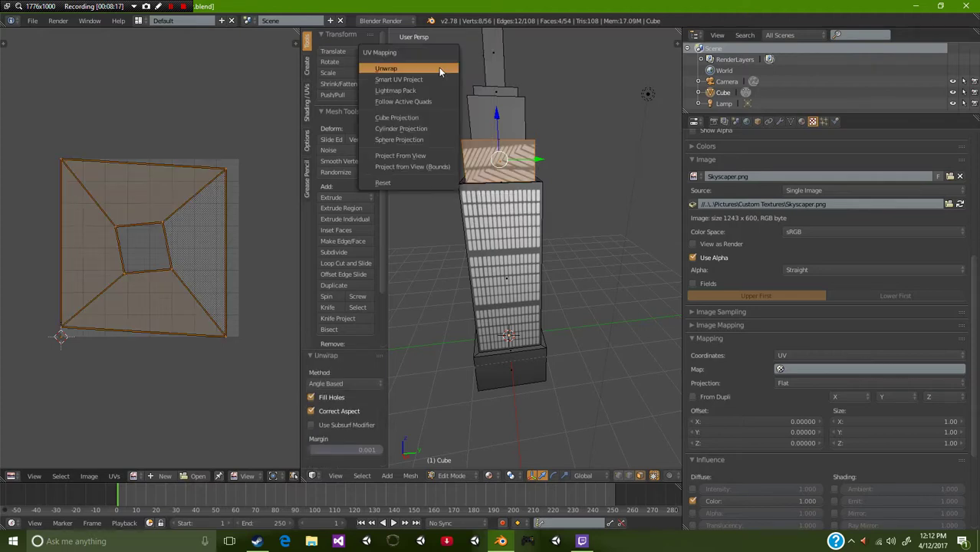
click(418, 183)
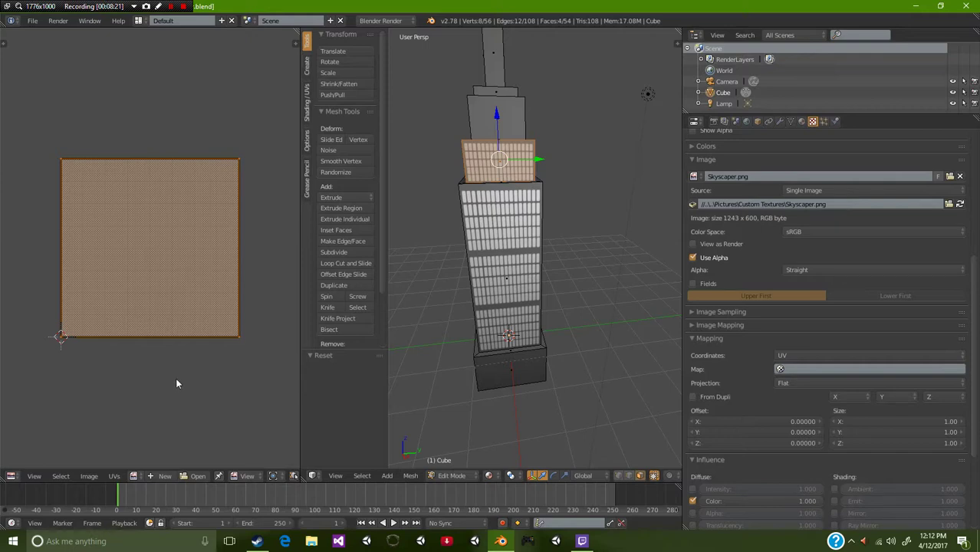
Try scaling the UV layout of the section above the main one along X and along Y, cancelling both changes
key(s)
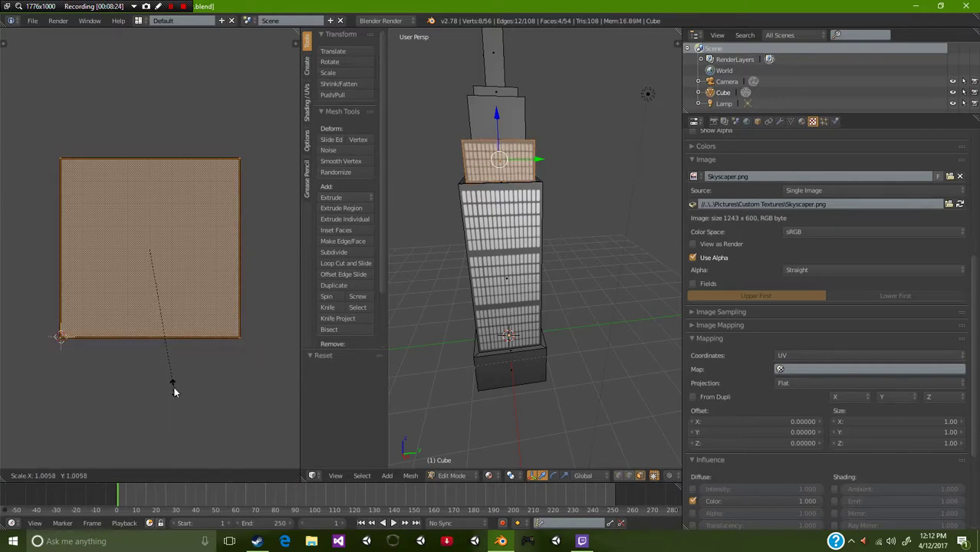
key(x)
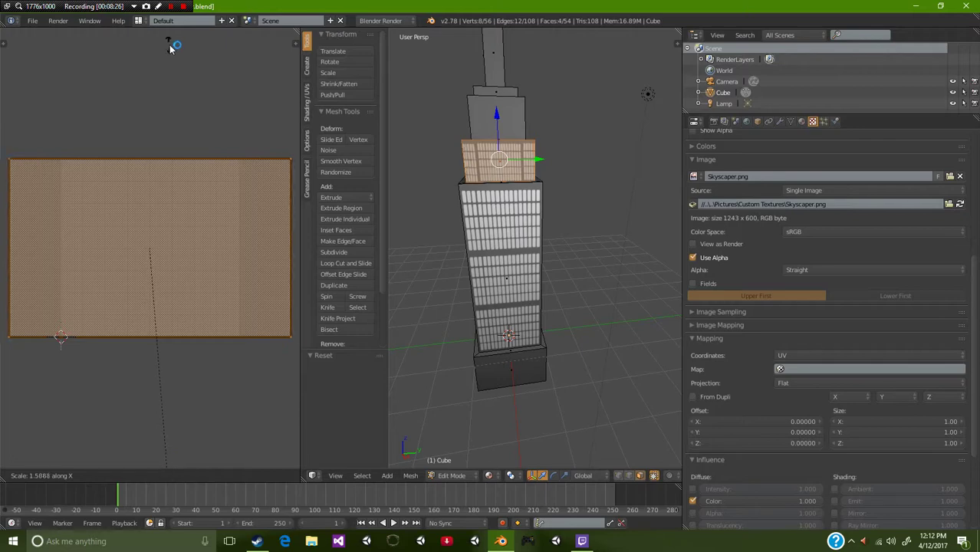
click(158, 394)
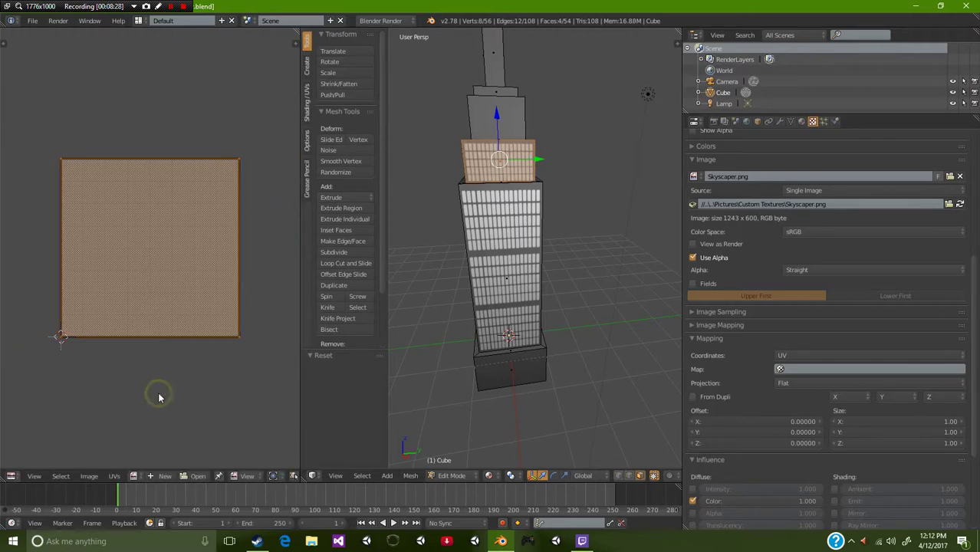
key(s)
key(y)
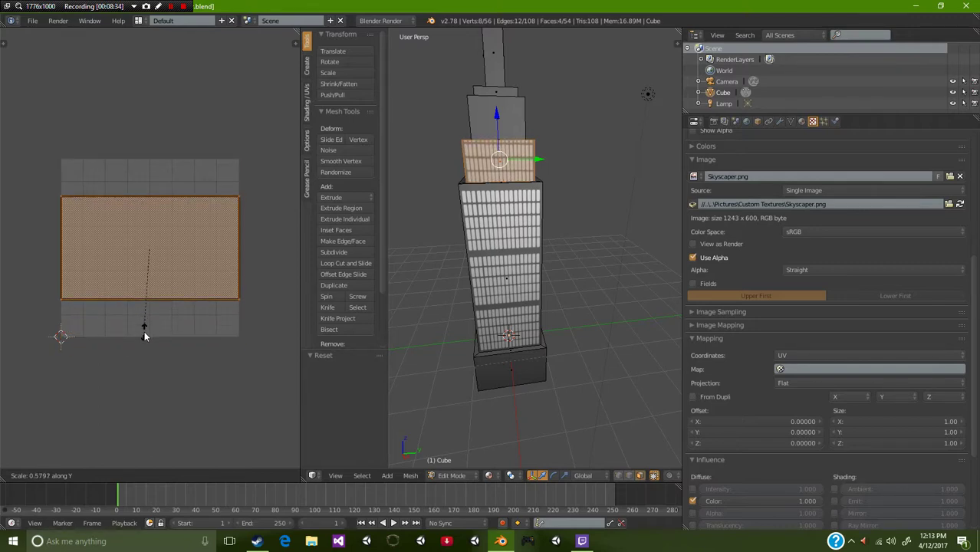
click(142, 361)
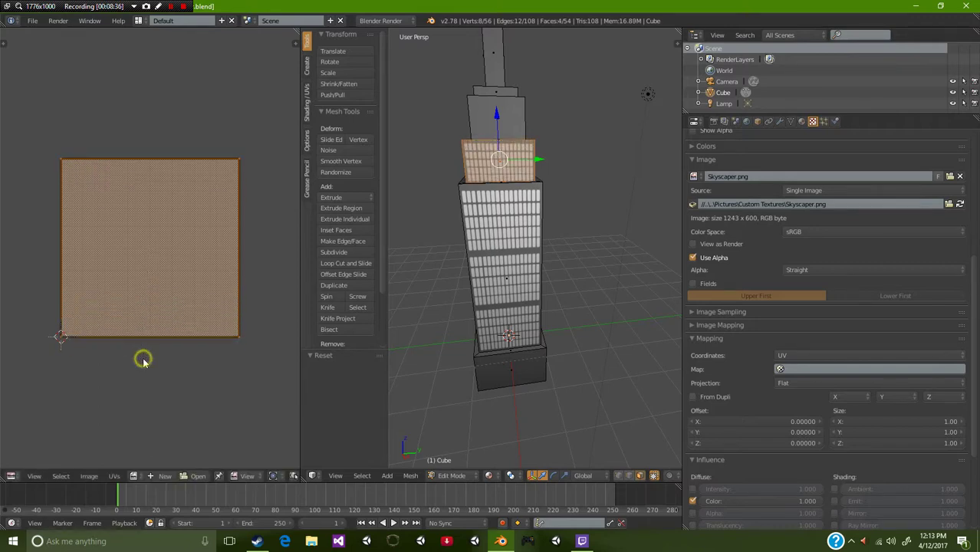
Unwrap and reset the UVs of the four side faces two sections above the main one, and inspect the tower in Object Mode
right_click(524, 122)
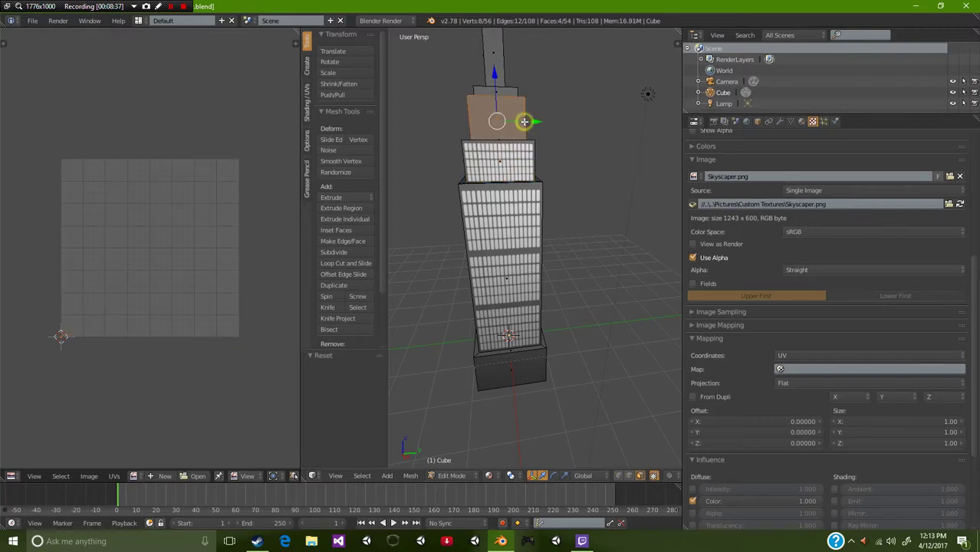
key(u)
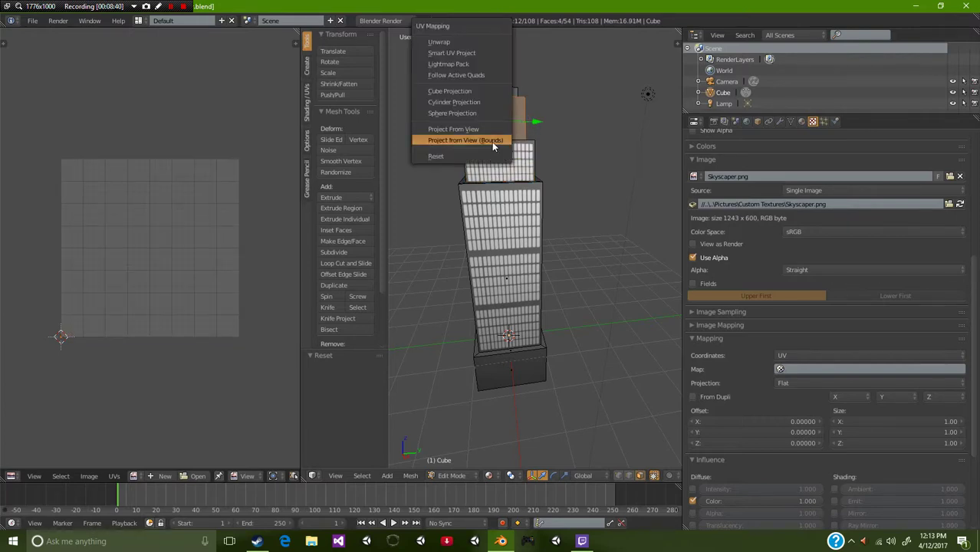
click(472, 43)
key(u)
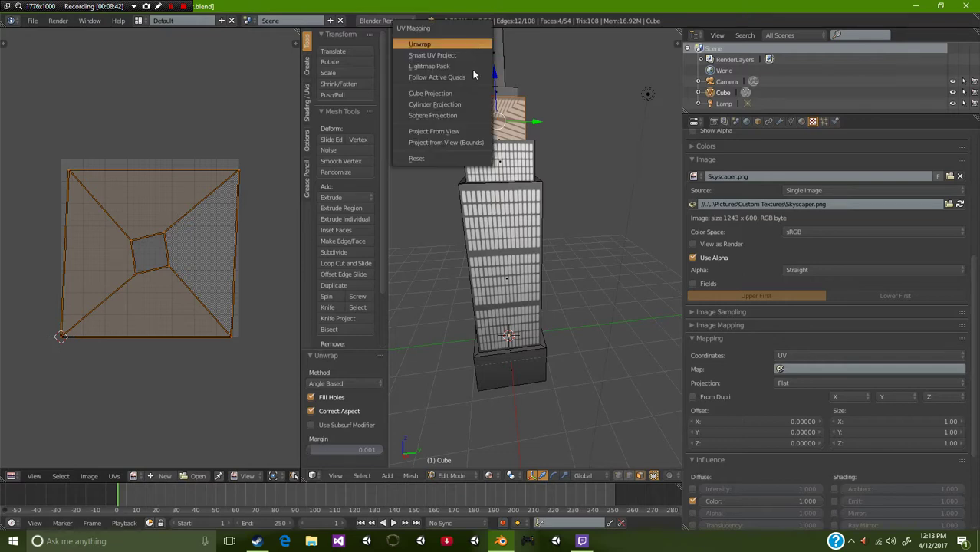
click(420, 158)
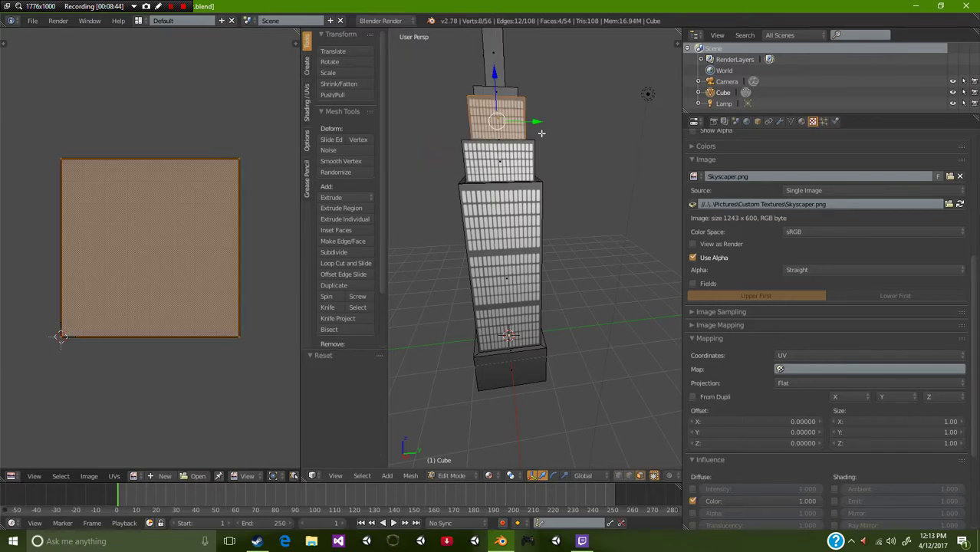
mouse_move(584, 247)
middle_down()
mouse_move(522, 253)
mouse_move(542, 237)
mouse_move(587, 240)
middle_up()
scroll(587, 240, down, 3)
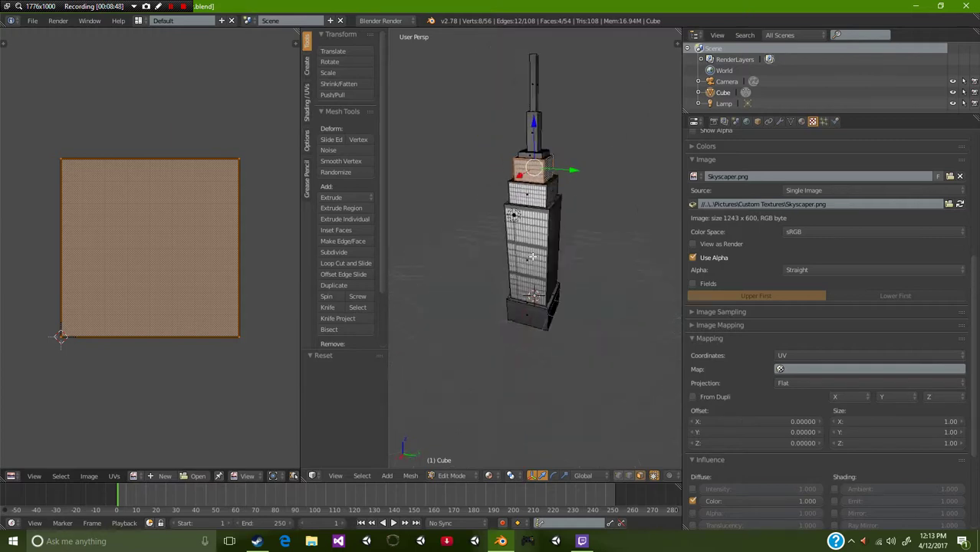
middle_drag(532, 257, 579, 265)
key(Tab)
scroll(580, 265, up, 3)
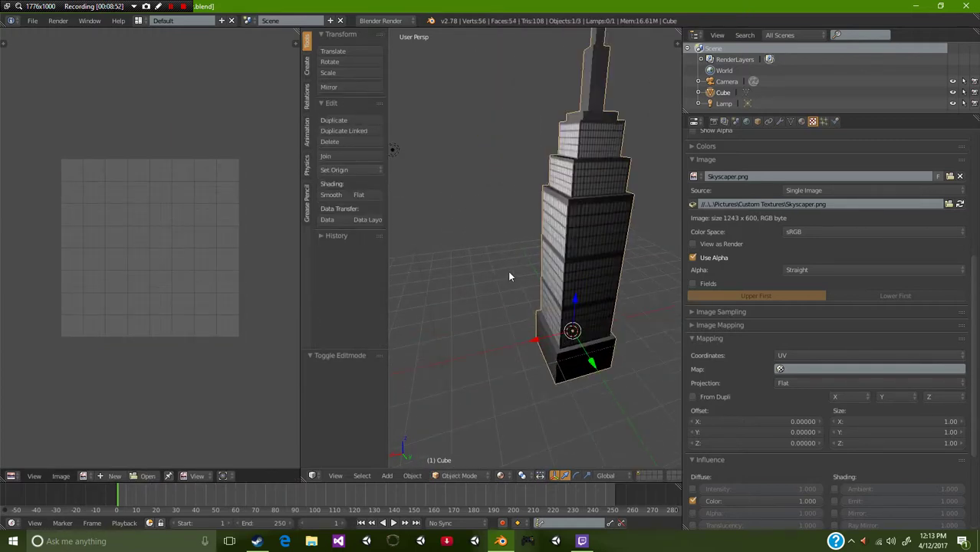
middle_drag(509, 277, 569, 195)
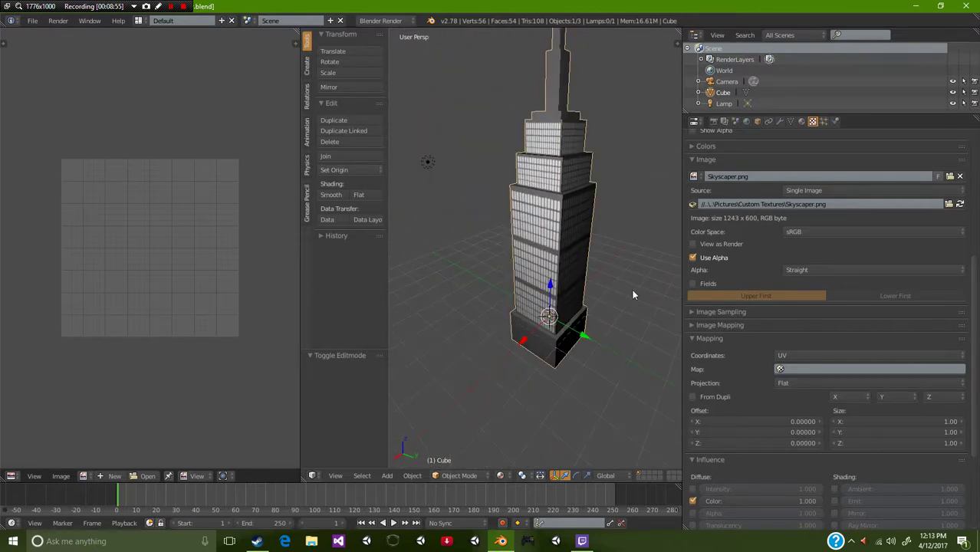
Assign UVMap as the map for the texture's UV coordinates
click(827, 371)
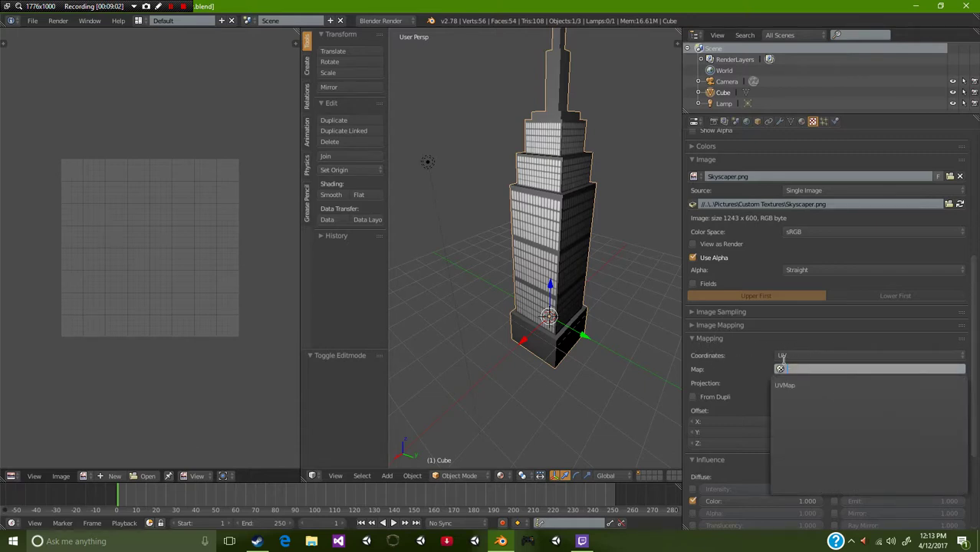
click(788, 386)
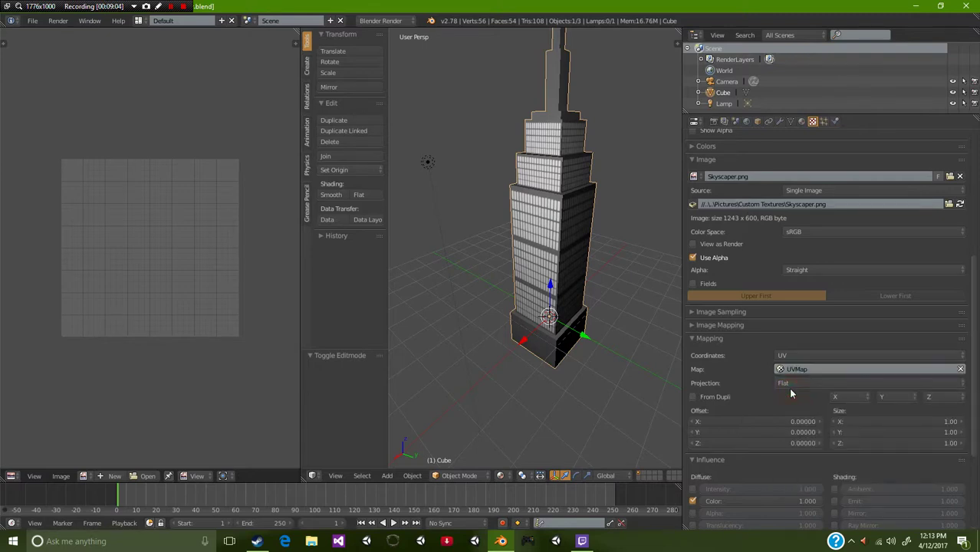
Try the Cube projection in the texture mapping, restore Flat, and inspect the windows on the tower
click(782, 384)
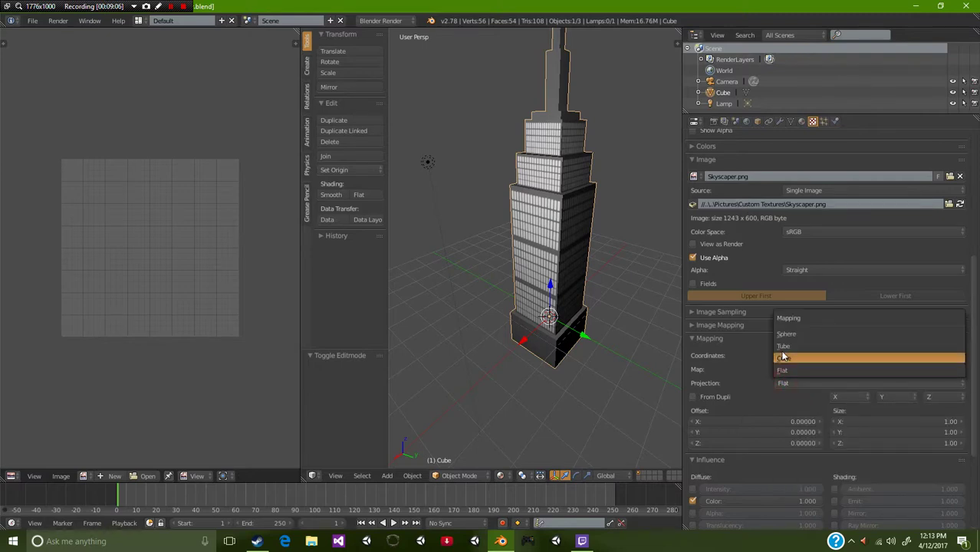
click(783, 357)
click(783, 356)
click(790, 386)
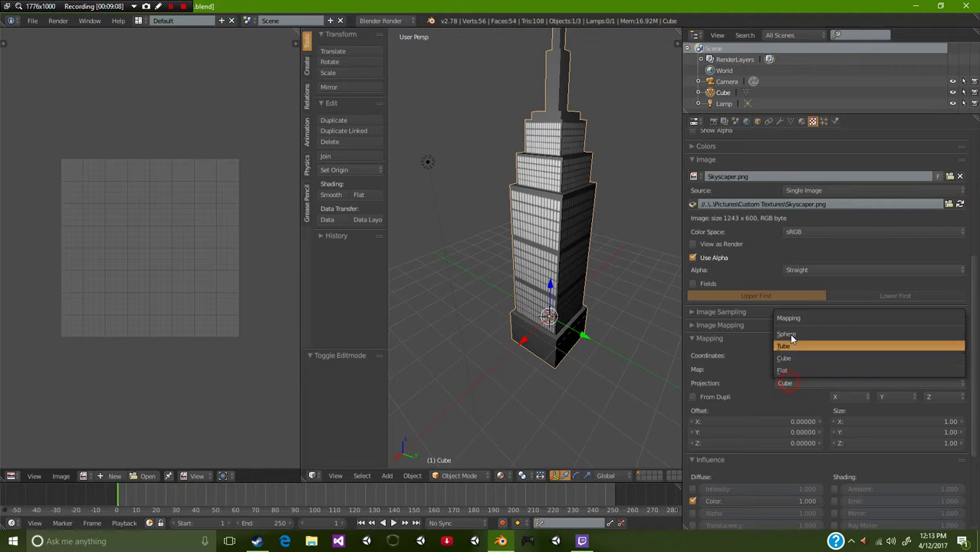
click(795, 371)
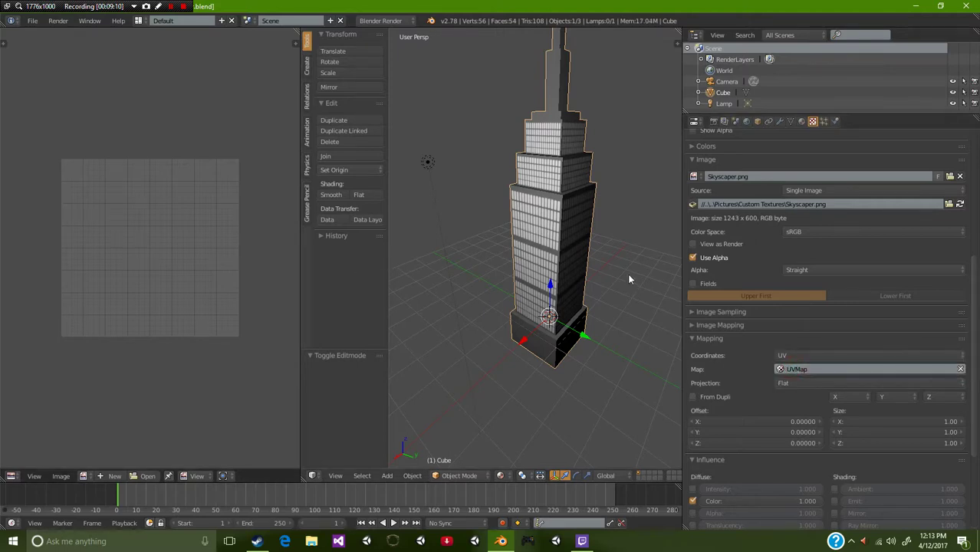
middle_drag(627, 273, 571, 316)
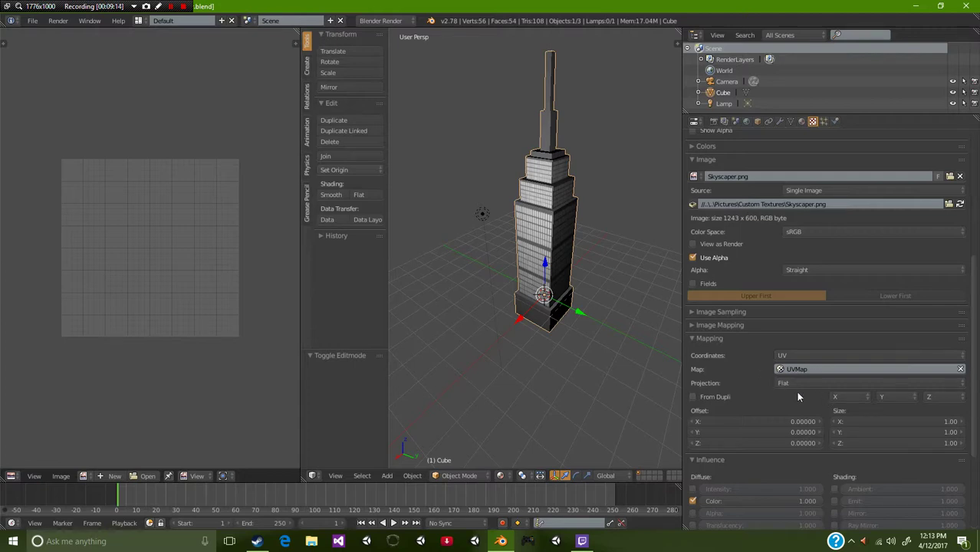
middle_drag(447, 317, 571, 321)
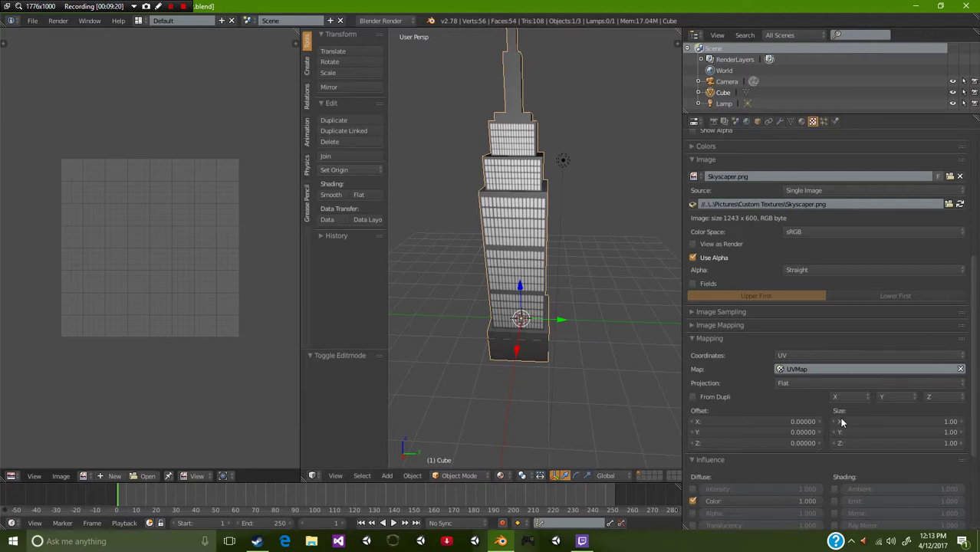
Show the viewport in rendered shading, trying the texture's diffuse Intensity influence and disabling it again
scroll(824, 398, down, 2)
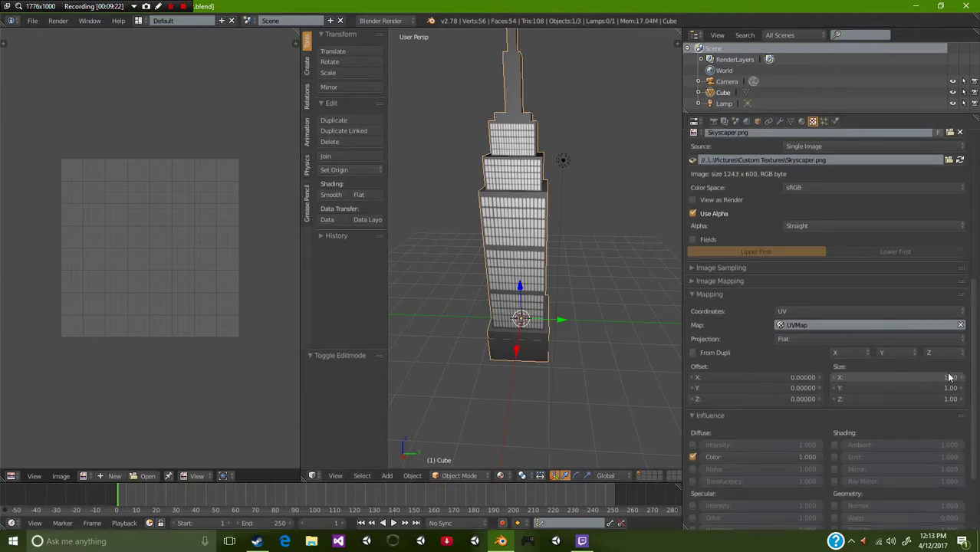
scroll(763, 399, down, 3)
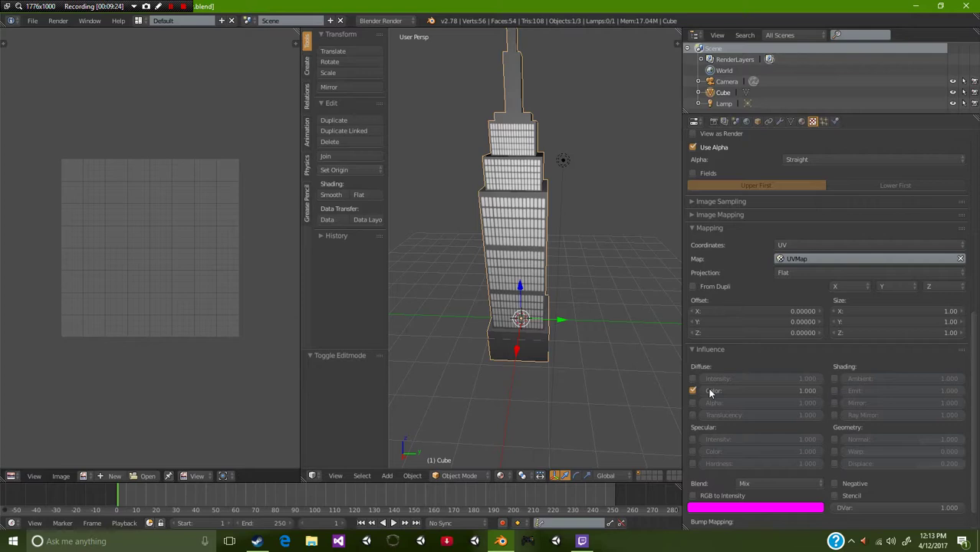
scroll(745, 370, down, 1)
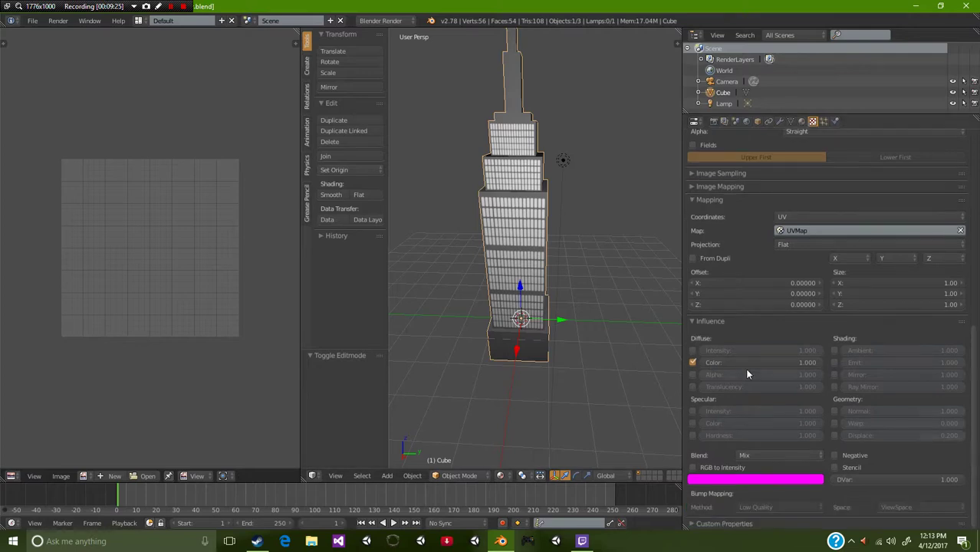
click(693, 351)
mouse_move(576, 370)
middle_down()
mouse_move(528, 359)
mouse_move(568, 366)
middle_up()
key(shift+z)
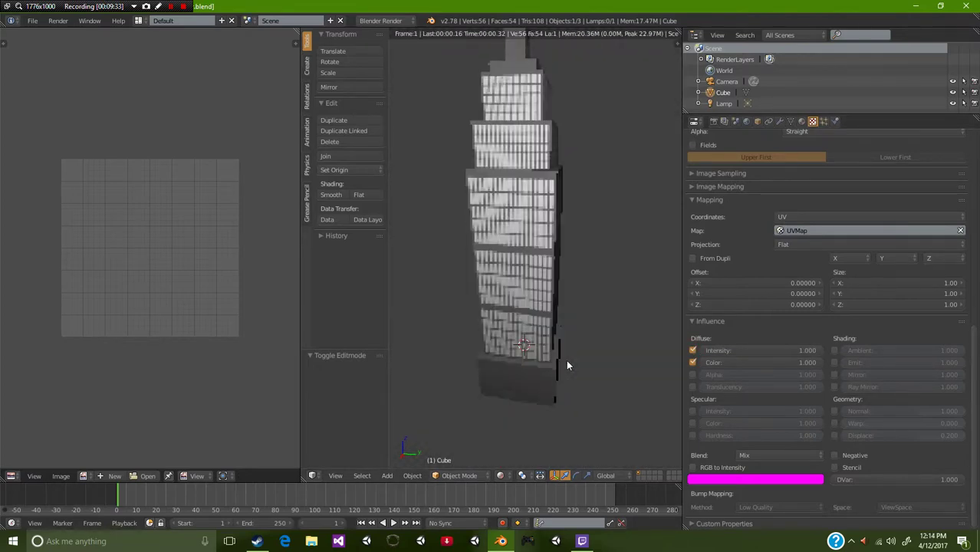
click(693, 350)
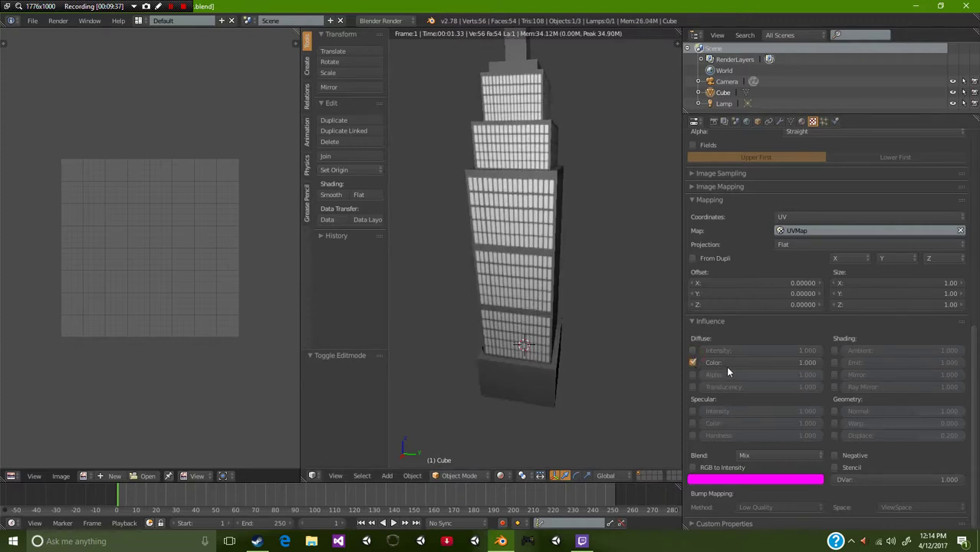
Try a diffuse Color influence of 0 for the texture and restore it to 1
click(765, 363)
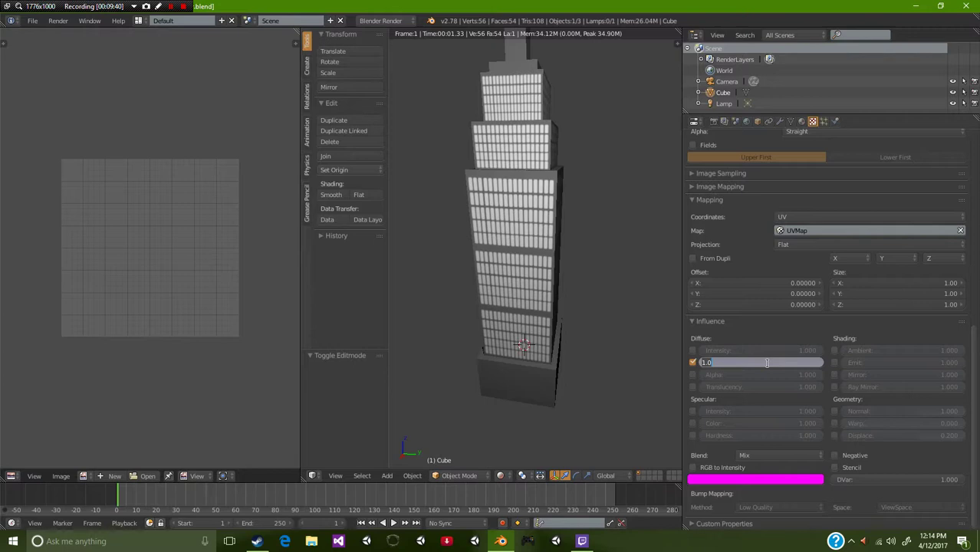
text(0)
key(Return)
click(767, 363)
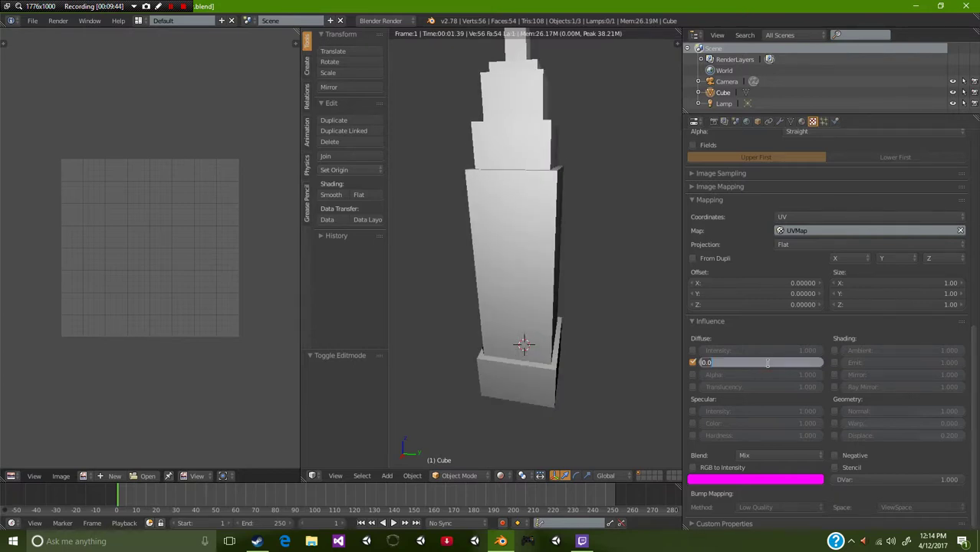
text(1)
key(Return)
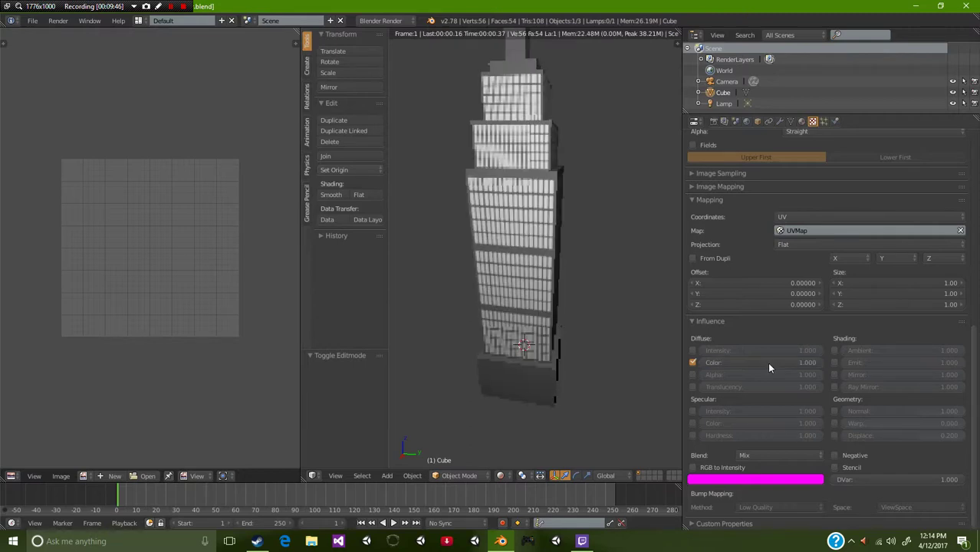
Set the texture's diffuse Color influence to 3 and inspect the rendered tower
click(766, 362)
key(Return)
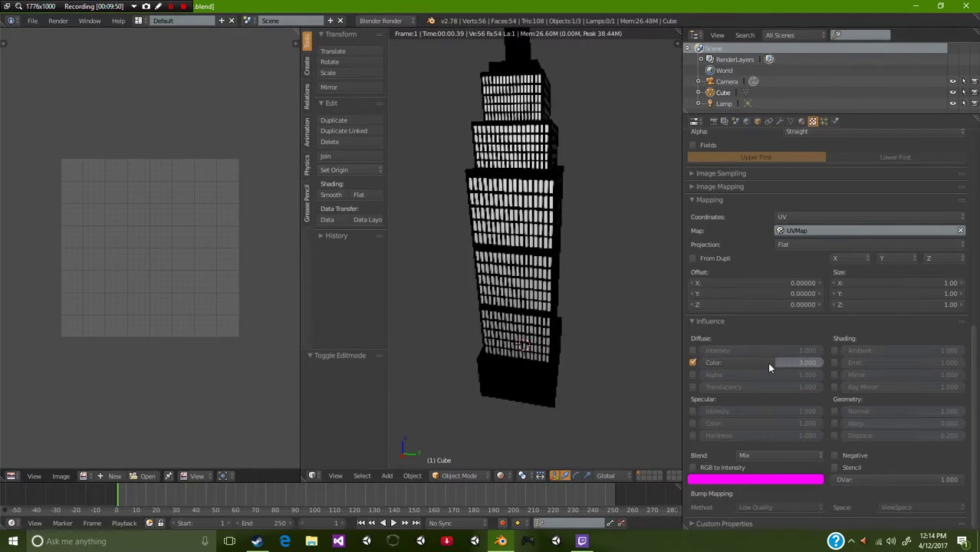
click(767, 362)
key(Return)
middle_drag(551, 403, 615, 358)
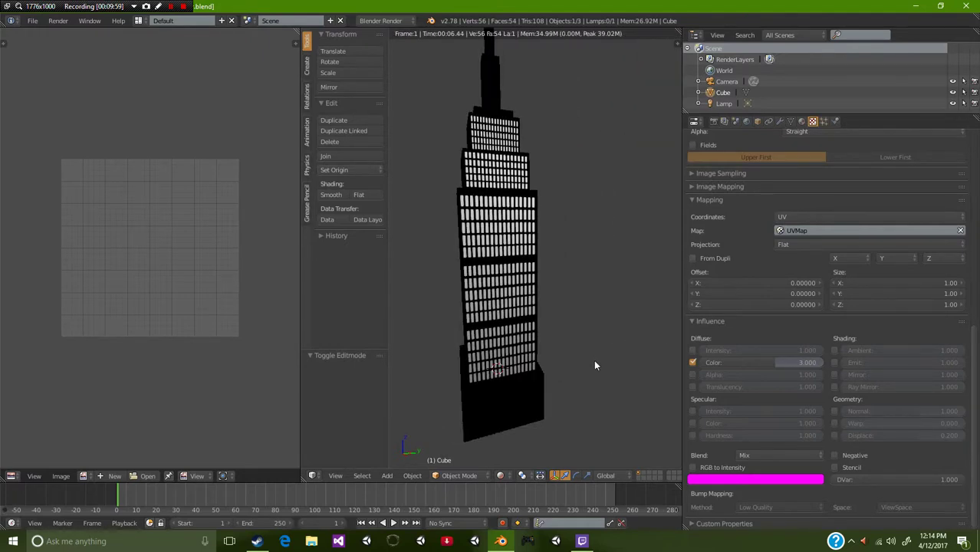
scroll(593, 360, up, 10)
scroll(584, 350, down, 8)
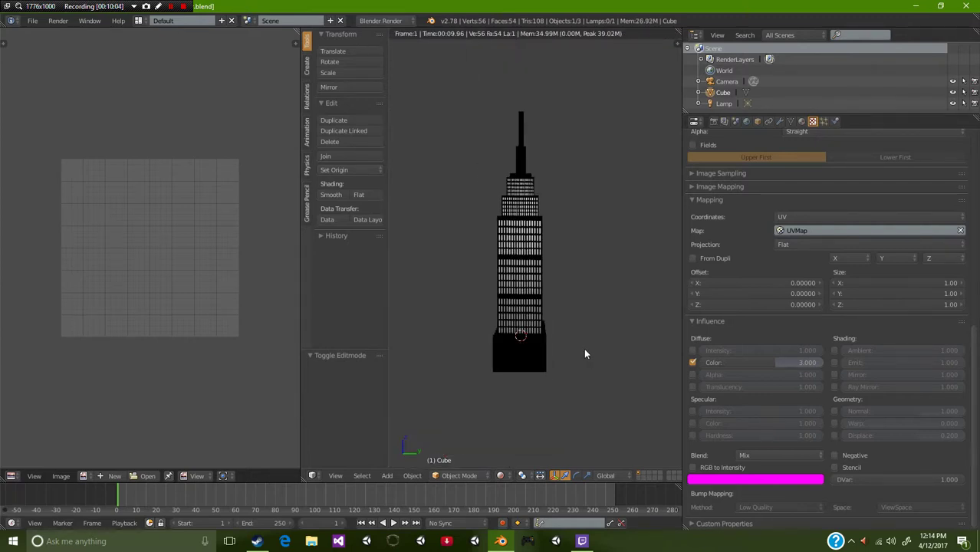
scroll(585, 353, up, 1)
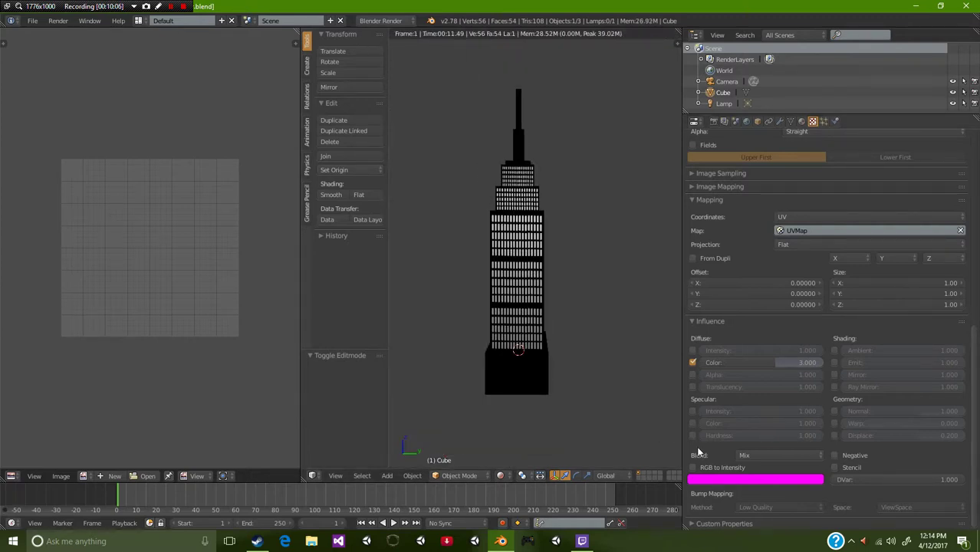
Try the texture's diffuse Alpha and Translucency influences, disabling each one again
click(692, 374)
mouse_move(813, 375)
mouse_down()
mouse_move(728, 373)
mouse_move(825, 376)
mouse_up()
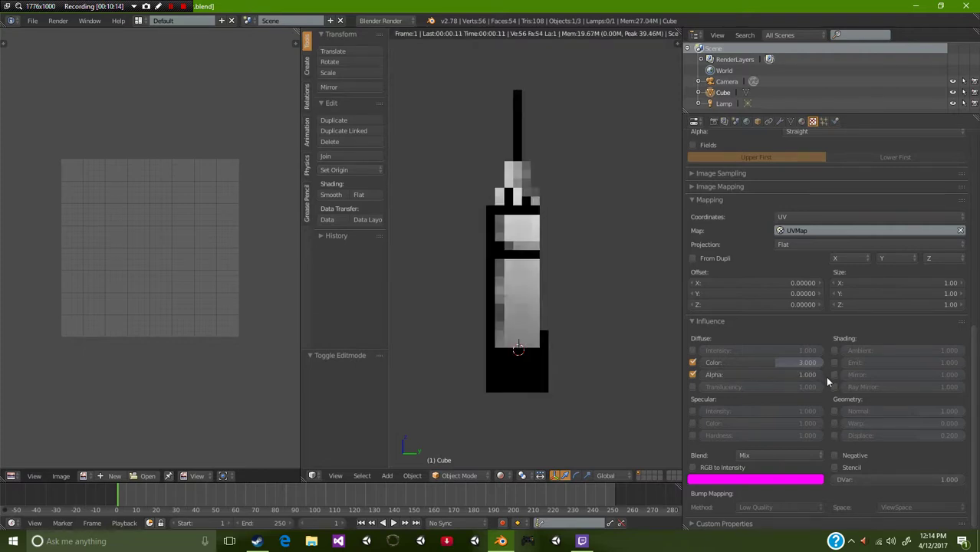
click(690, 373)
click(692, 385)
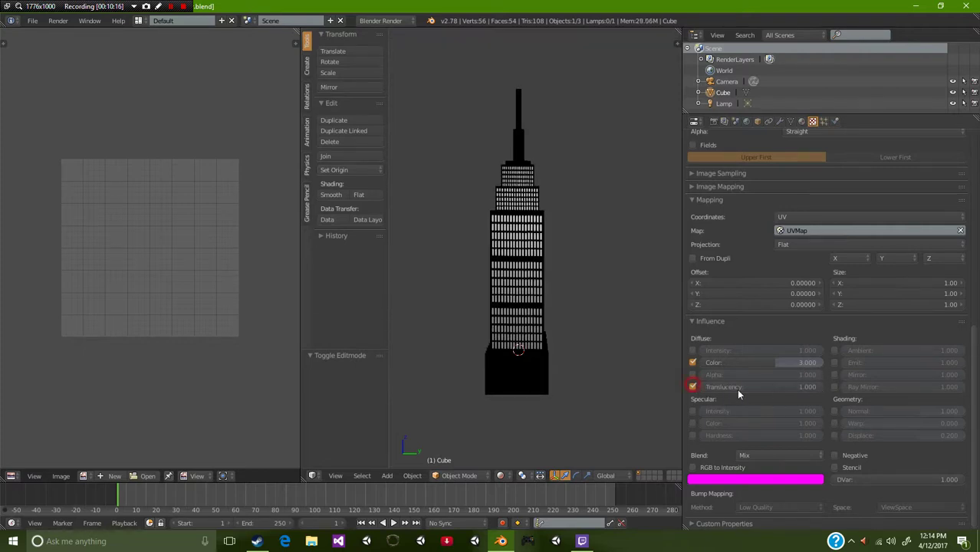
click(693, 386)
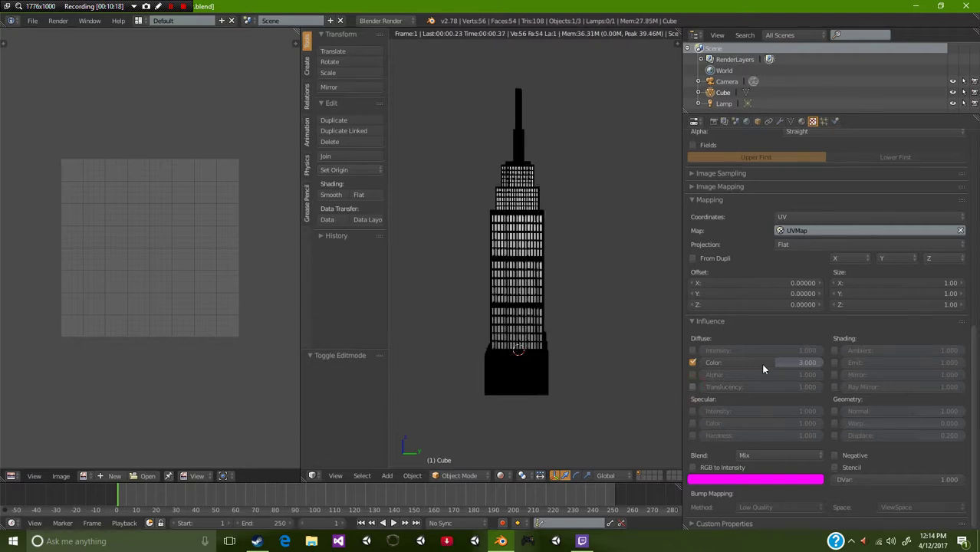
Enable Transparency in the tower object's display settings and review the Skyscraper material's settings
click(757, 121)
scroll(793, 459, down, 1)
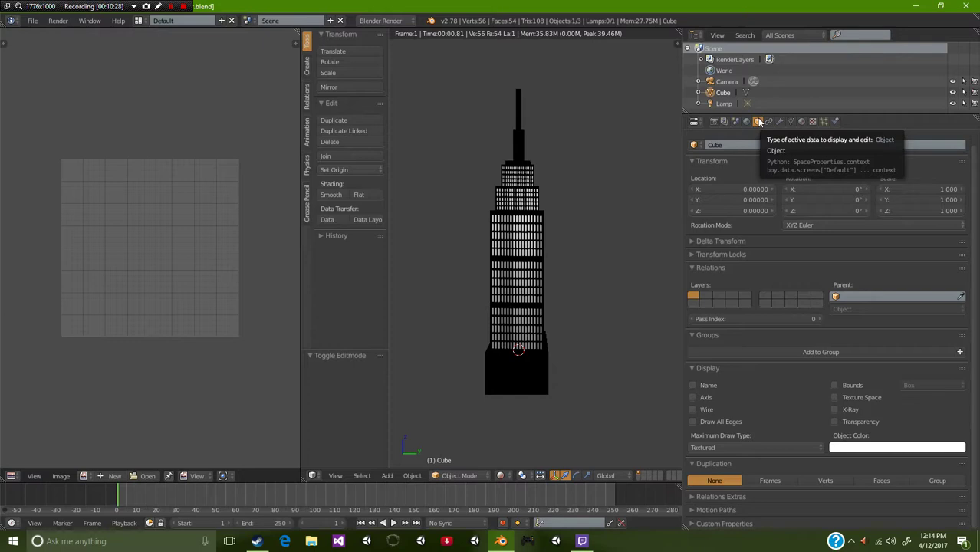
click(835, 422)
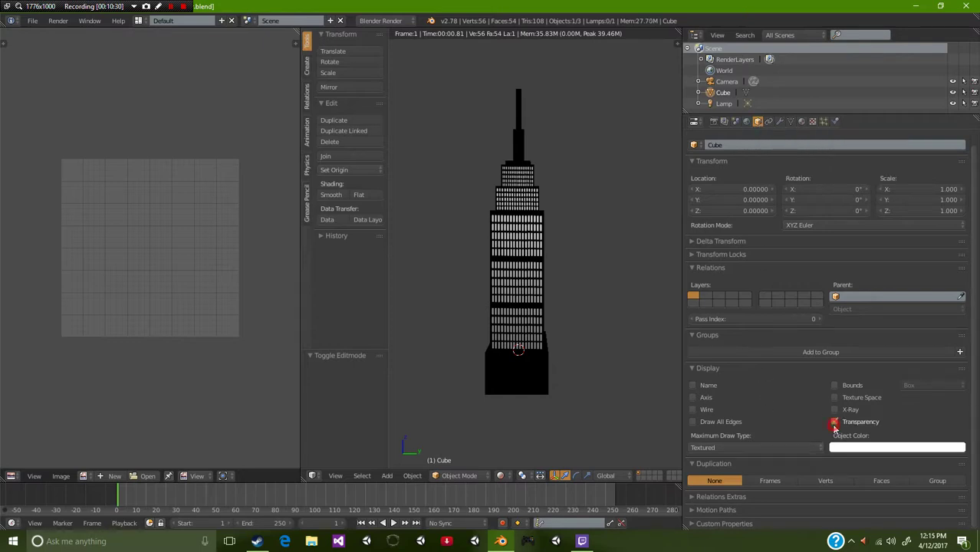
click(802, 121)
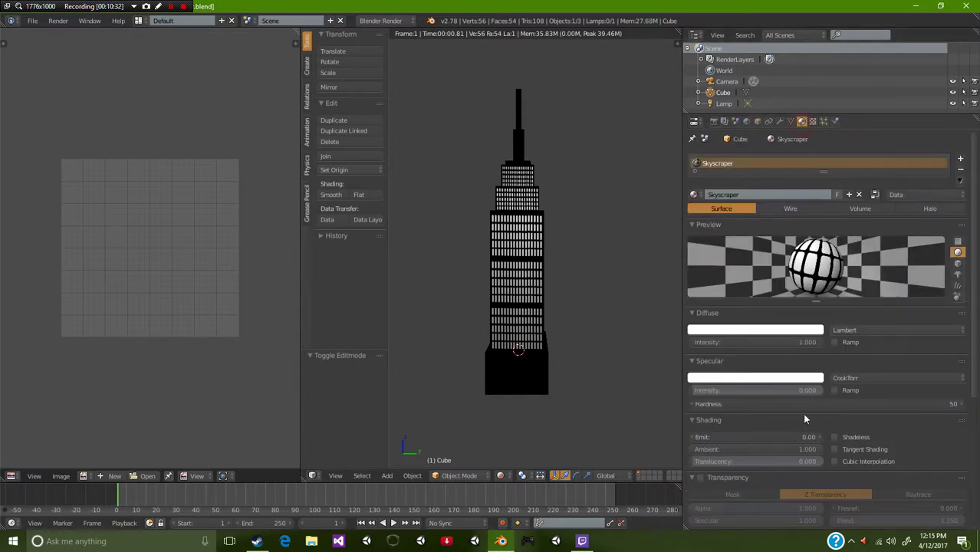
scroll(770, 429, down, 1)
scroll(769, 426, down, 6)
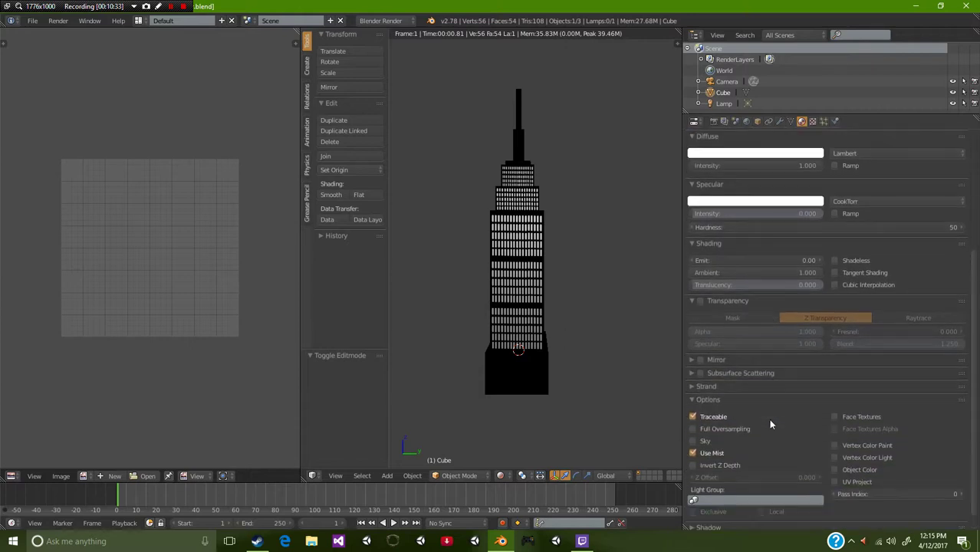
Try reduced values for the texture's diffuse Alpha influence and disable that influence again
click(815, 121)
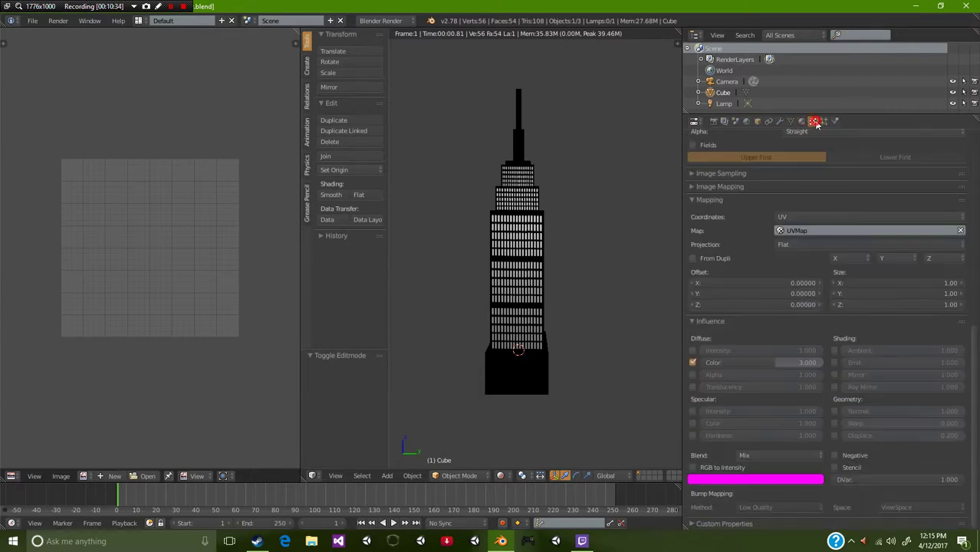
click(693, 375)
drag(808, 374, 782, 374)
drag(744, 370, 707, 376)
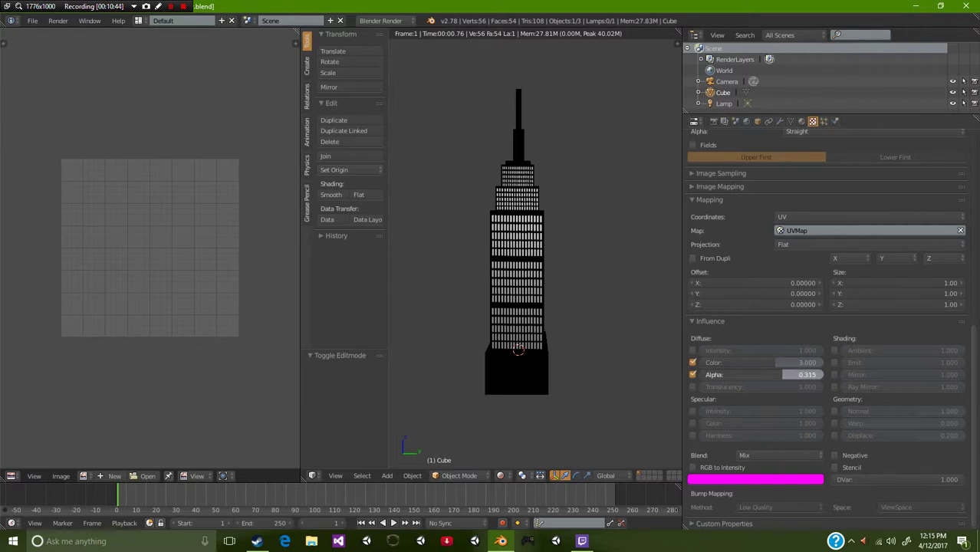
click(693, 374)
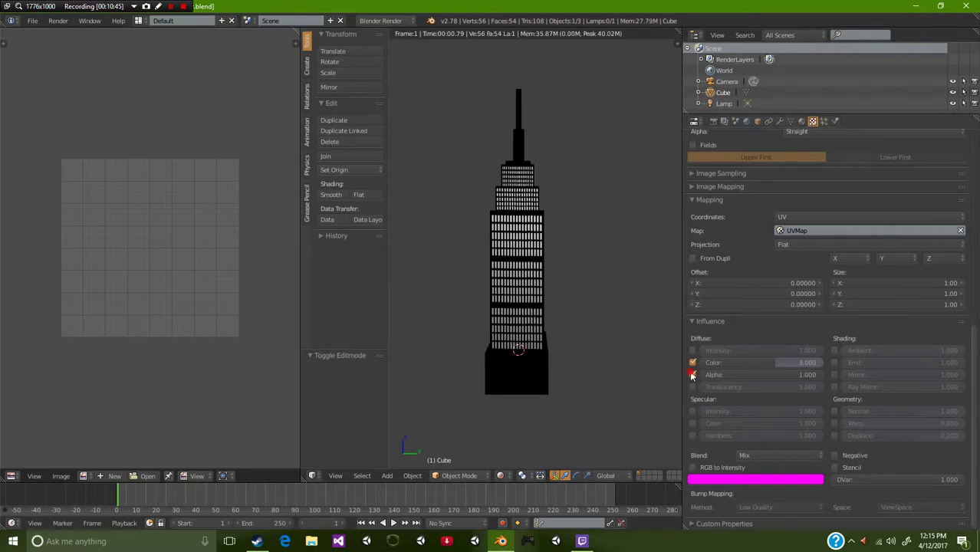
Review the Skyscraper material's shading, transparency and option settings, and the tower's object display settings
click(803, 122)
scroll(779, 291, up, 4)
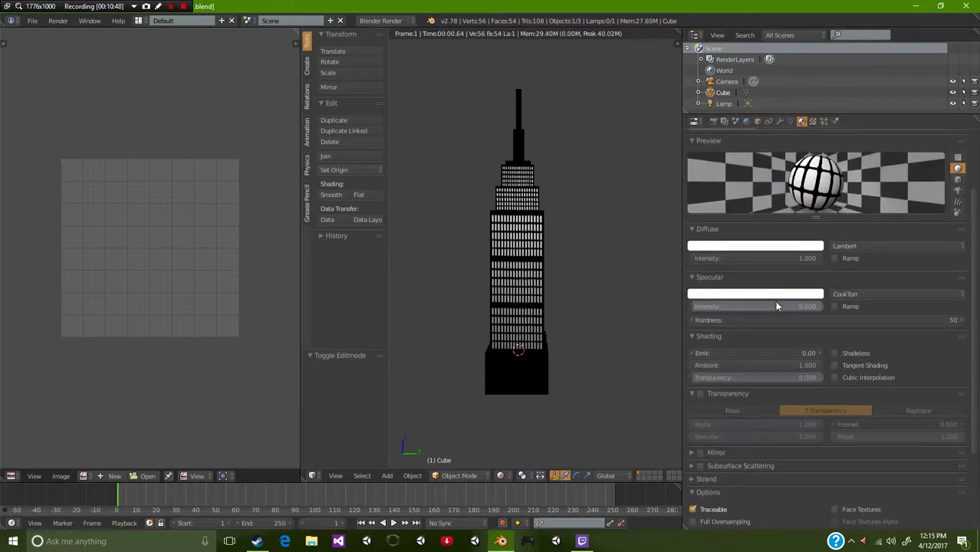
scroll(762, 377, down, 4)
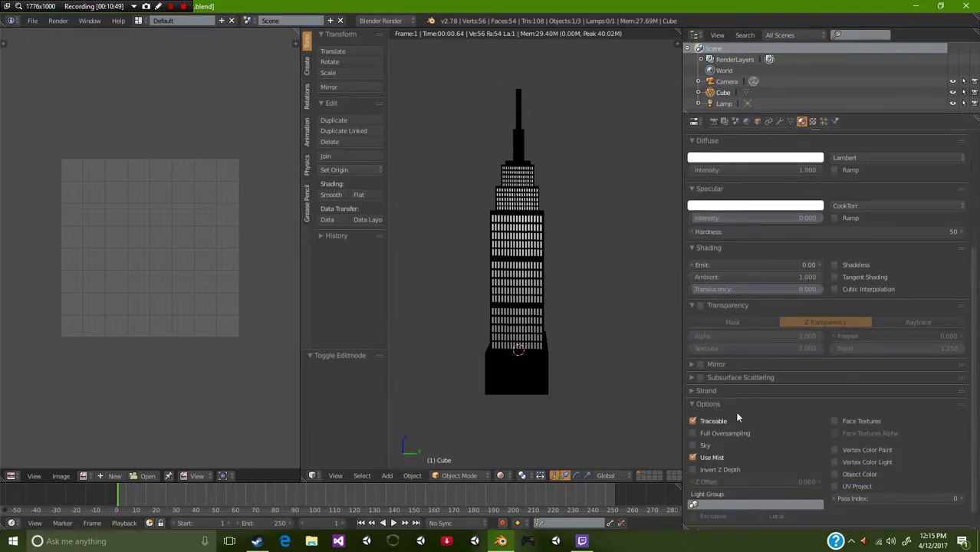
scroll(731, 417, up, 2)
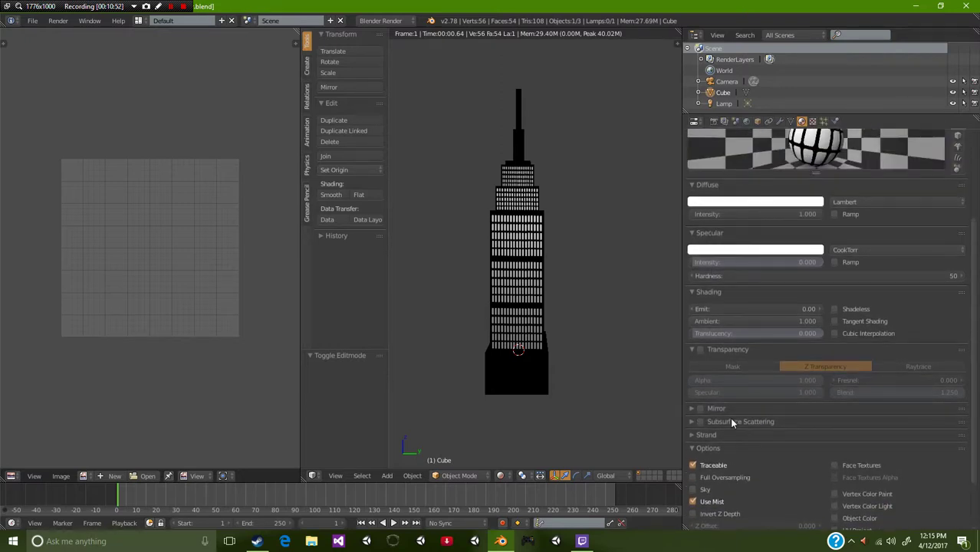
mouse_move(696, 332)
mouse_down()
mouse_move(778, 333)
mouse_move(697, 333)
mouse_up()
scroll(829, 300, up, 4)
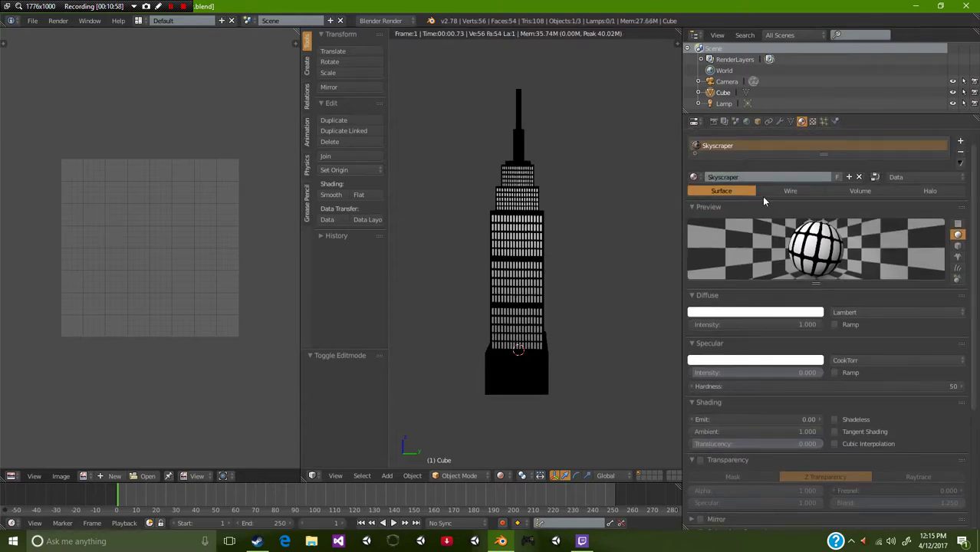
click(757, 122)
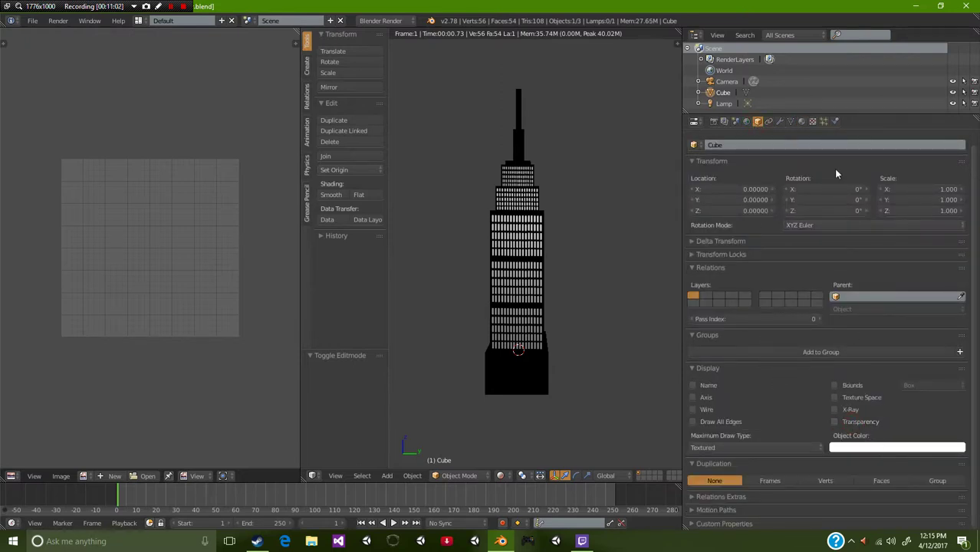
Try the texture's specular Color influence and keep the blend type at Mix
click(813, 121)
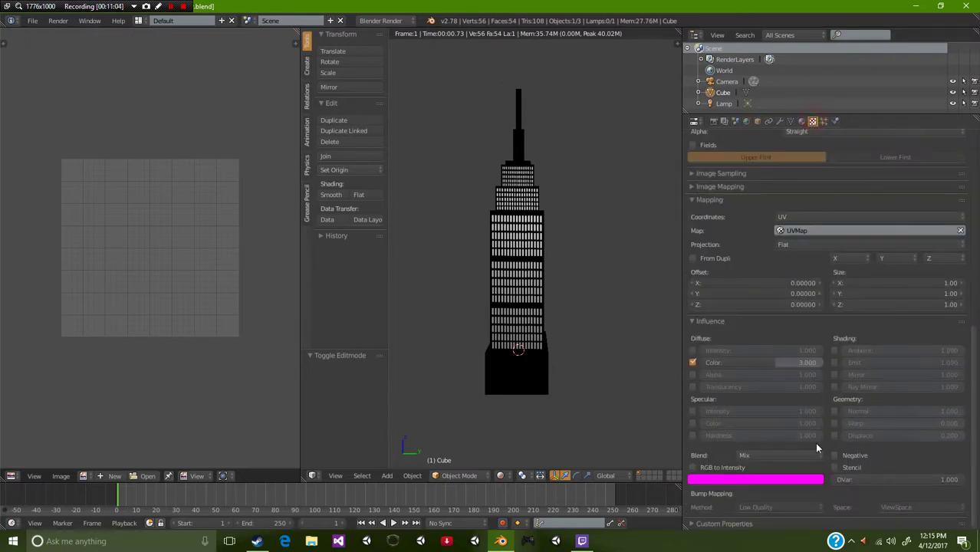
click(692, 423)
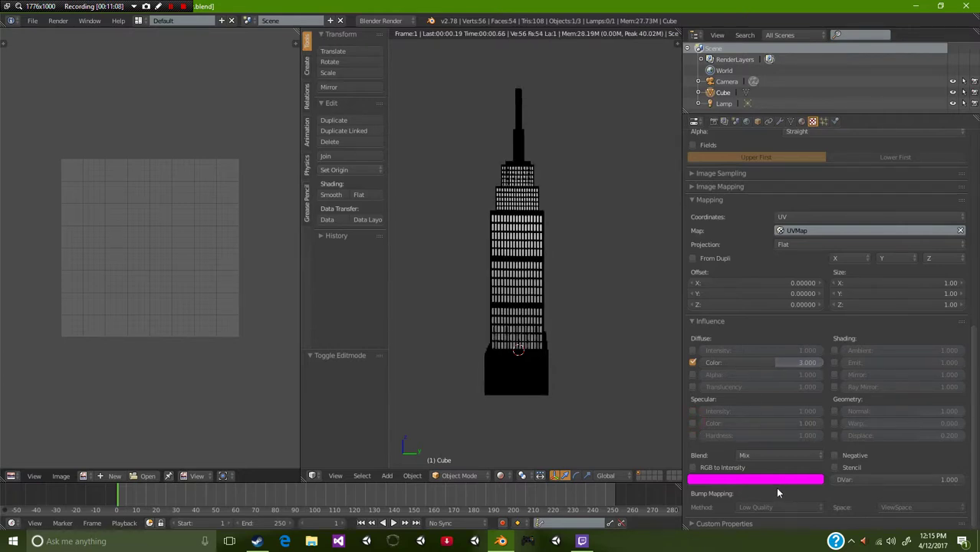
click(761, 456)
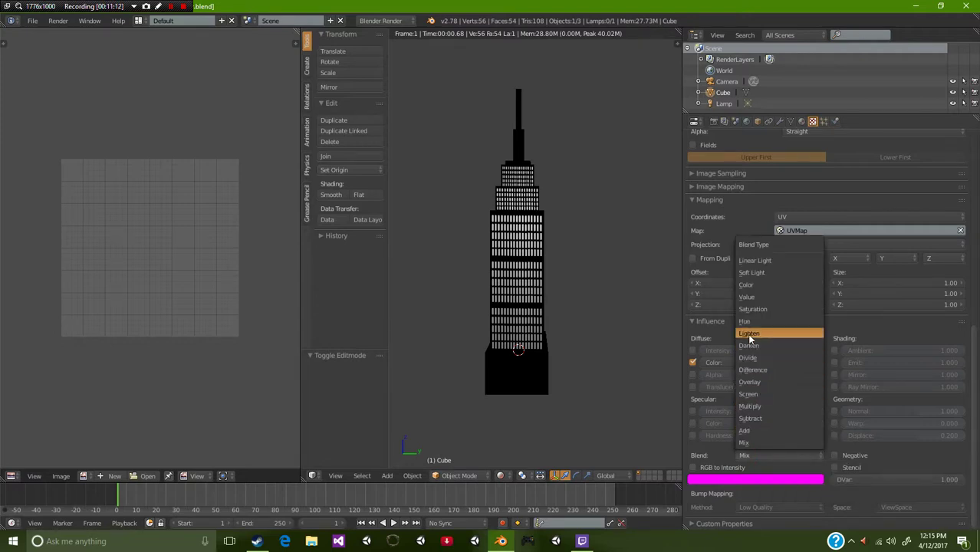
click(743, 443)
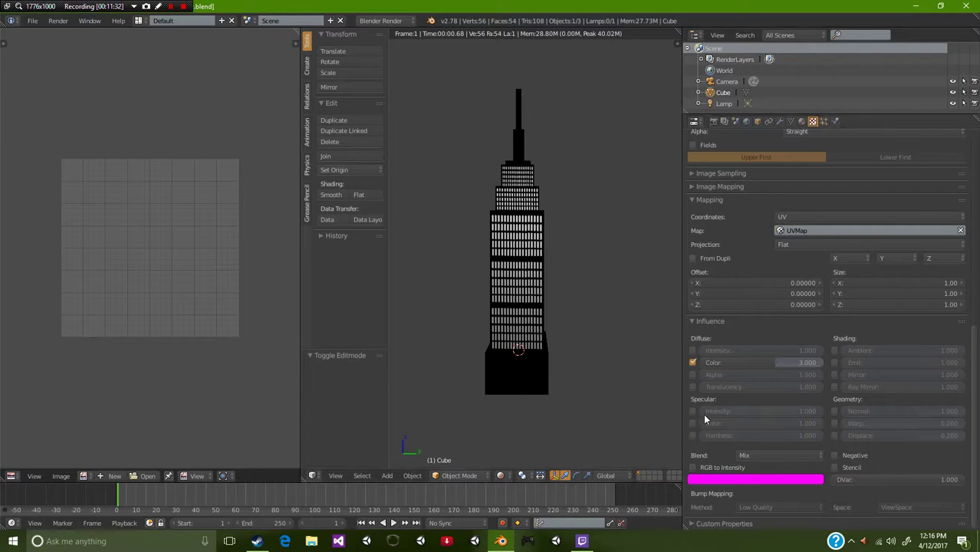
Enable RGB to Intensity for the texture and change its color from magenta to orange
click(713, 467)
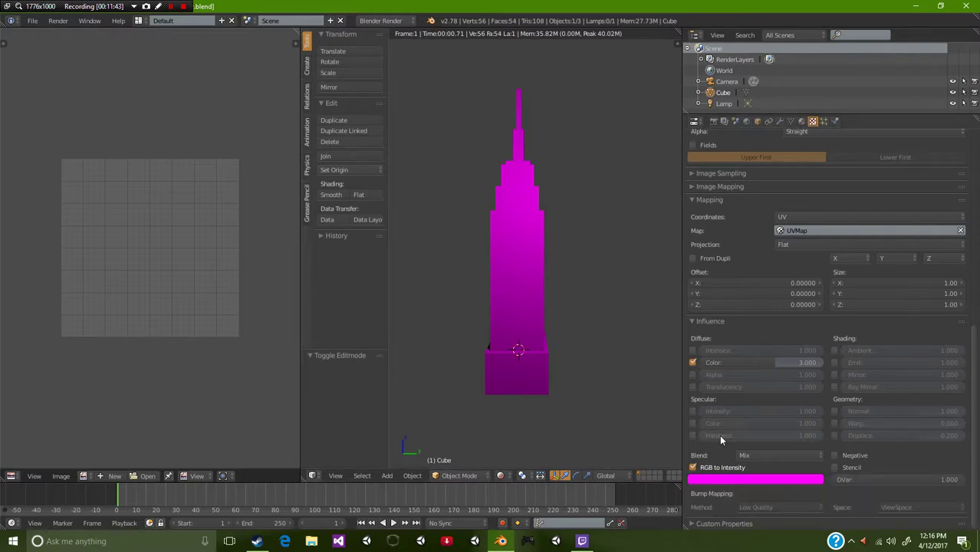
click(755, 480)
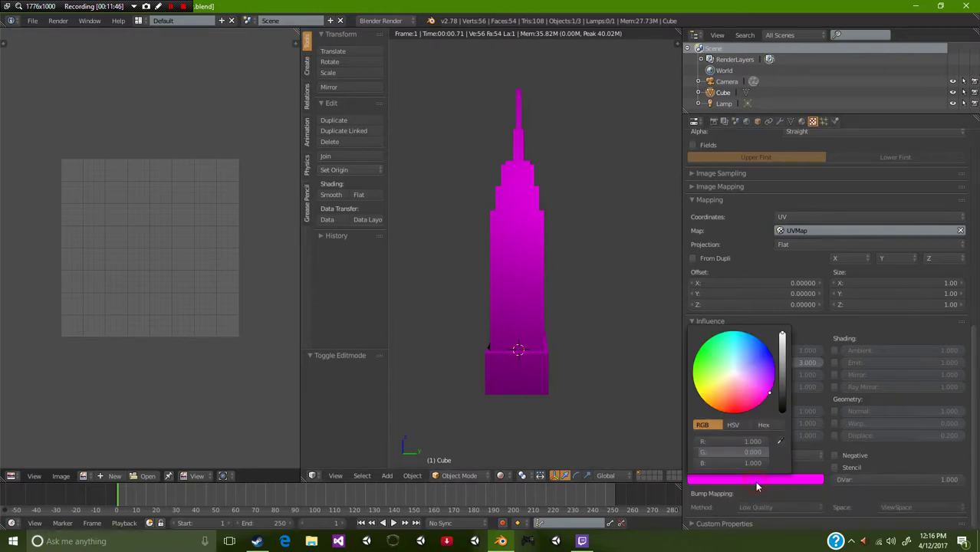
mouse_move(726, 376)
mouse_down()
mouse_move(694, 375)
mouse_move(704, 371)
mouse_move(705, 401)
mouse_up()
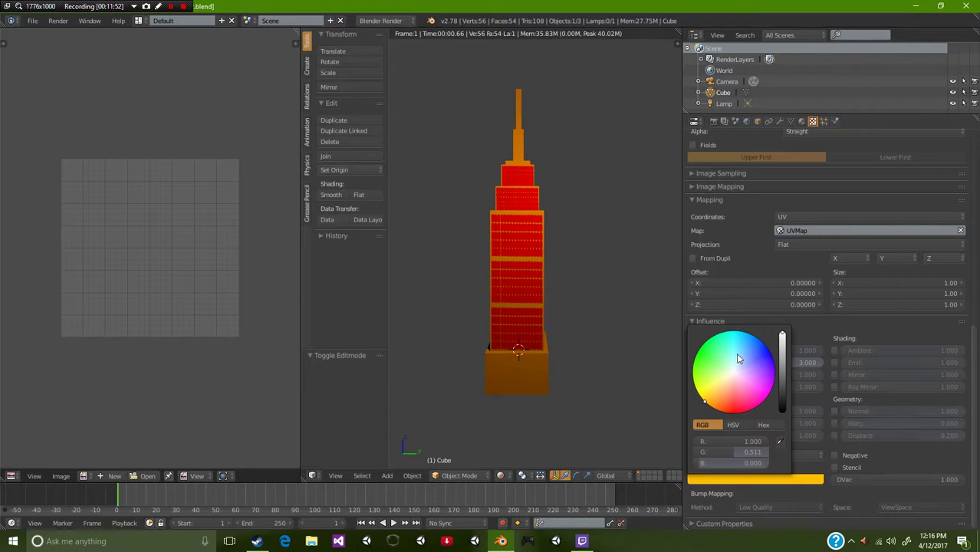
drag(752, 351, 705, 404)
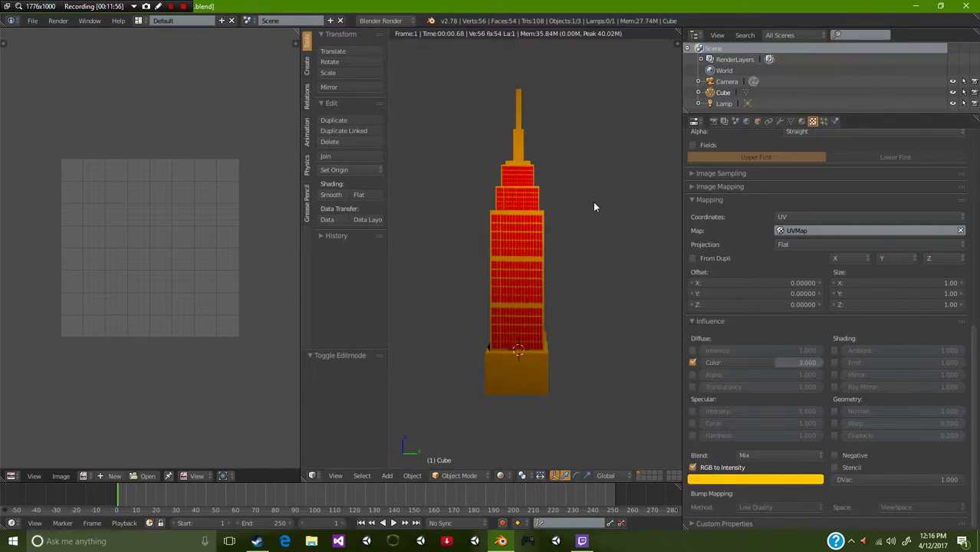
click(763, 480)
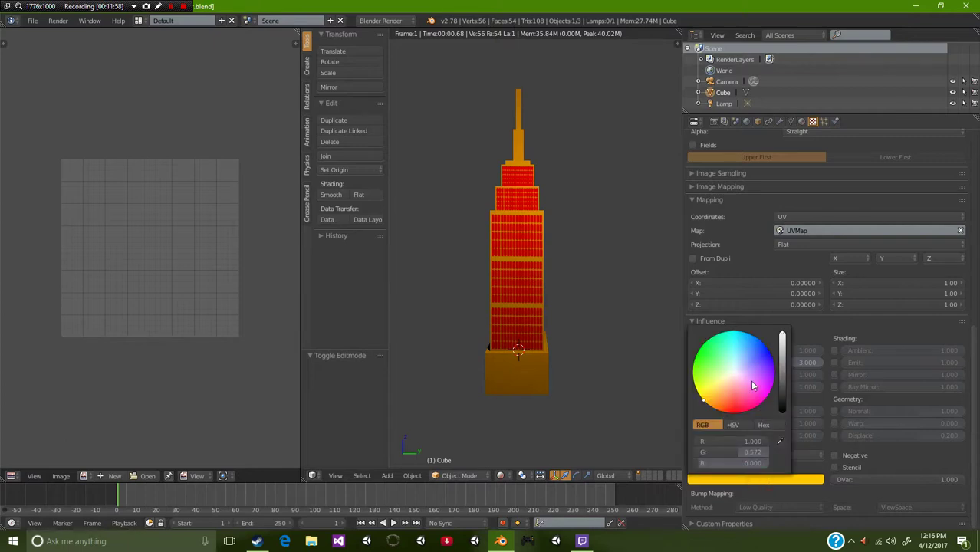
mouse_move(752, 386)
mouse_down()
mouse_move(717, 400)
mouse_move(731, 412)
mouse_move(700, 362)
mouse_move(725, 332)
mouse_move(772, 356)
mouse_move(759, 403)
mouse_move(717, 409)
mouse_move(694, 380)
mouse_move(699, 396)
mouse_move(737, 413)
mouse_move(773, 386)
mouse_move(771, 356)
mouse_move(752, 336)
mouse_move(693, 366)
mouse_move(714, 411)
mouse_up()
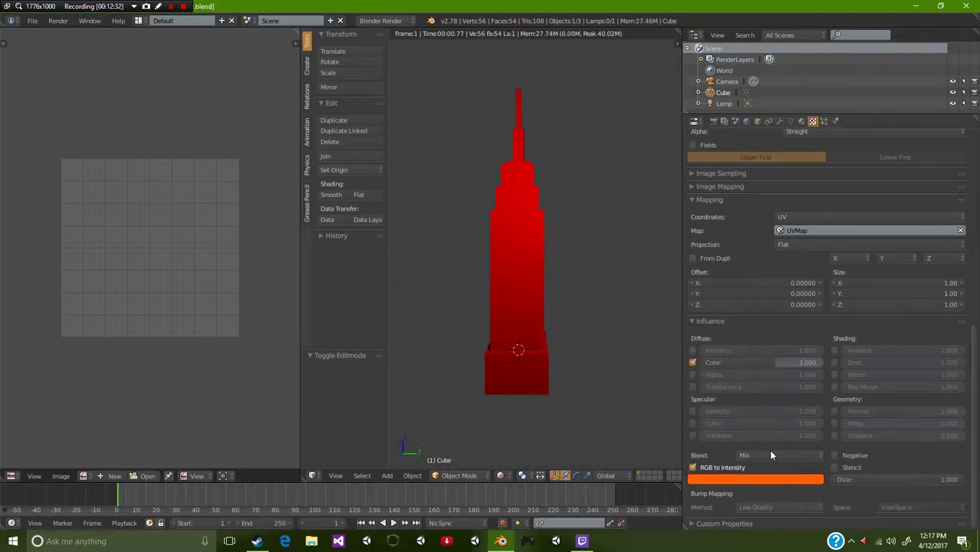
Try the Add blend type with a light pink texture color, comparing the tower with RGB to Intensity off and on
click(772, 457)
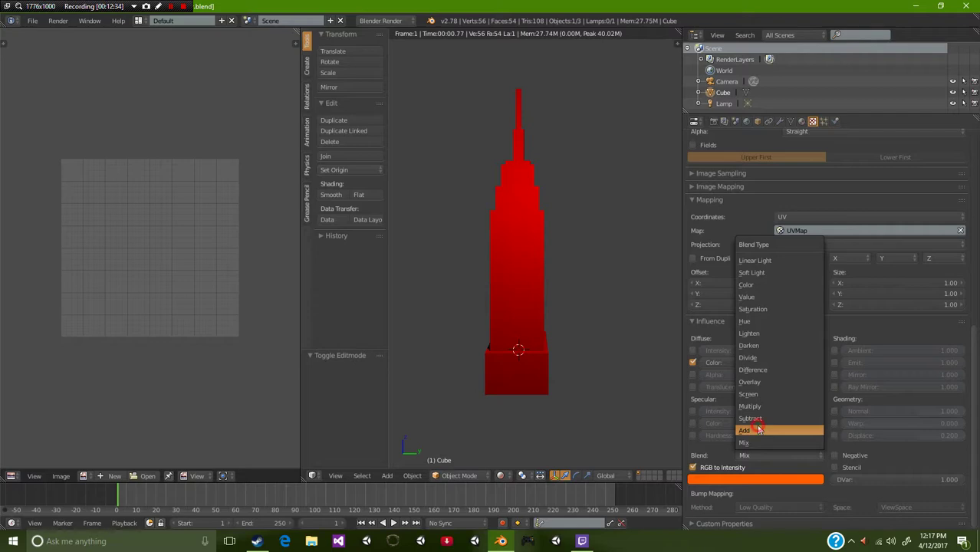
click(758, 431)
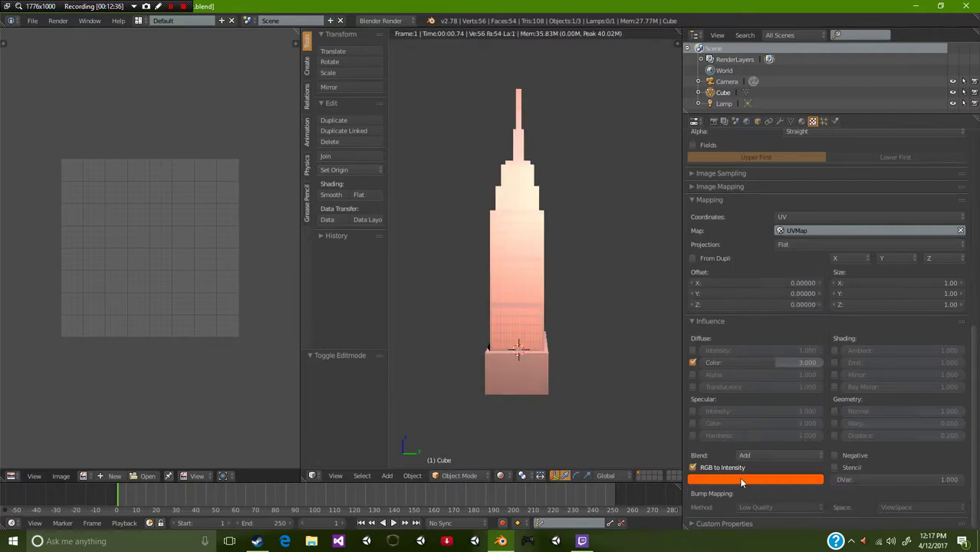
click(737, 479)
mouse_move(734, 377)
mouse_down()
mouse_move(721, 375)
mouse_move(738, 381)
mouse_up()
click(736, 362)
key(BackSpace)
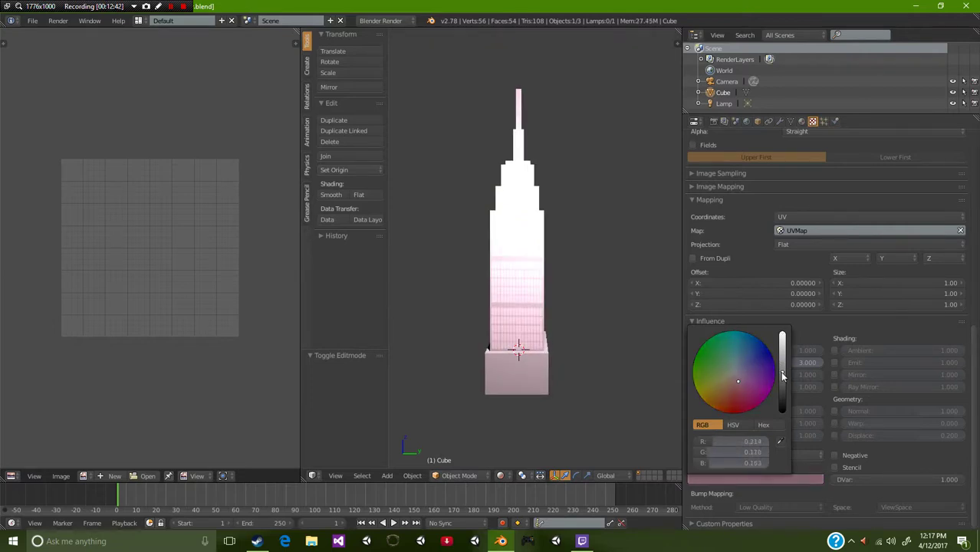
key(ctrl+z)
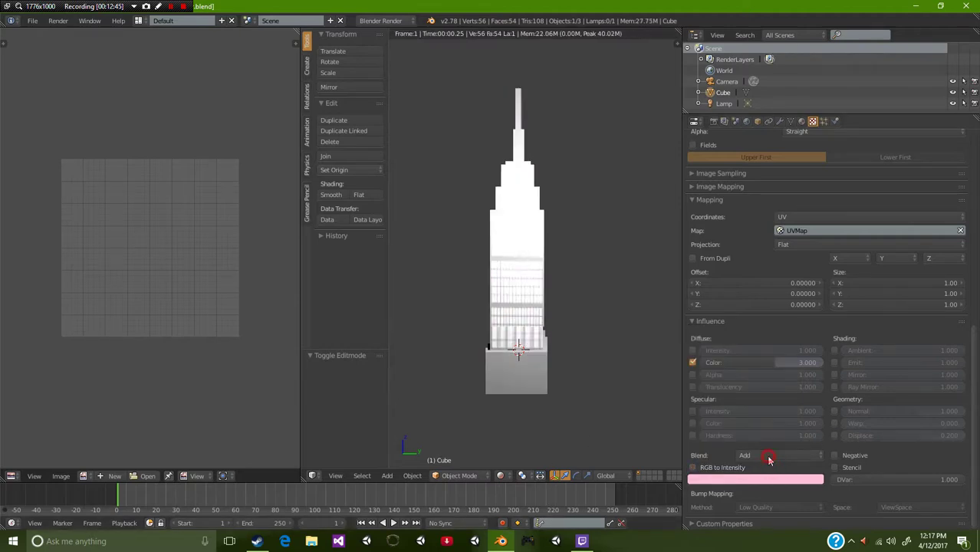
click(763, 456)
click(728, 468)
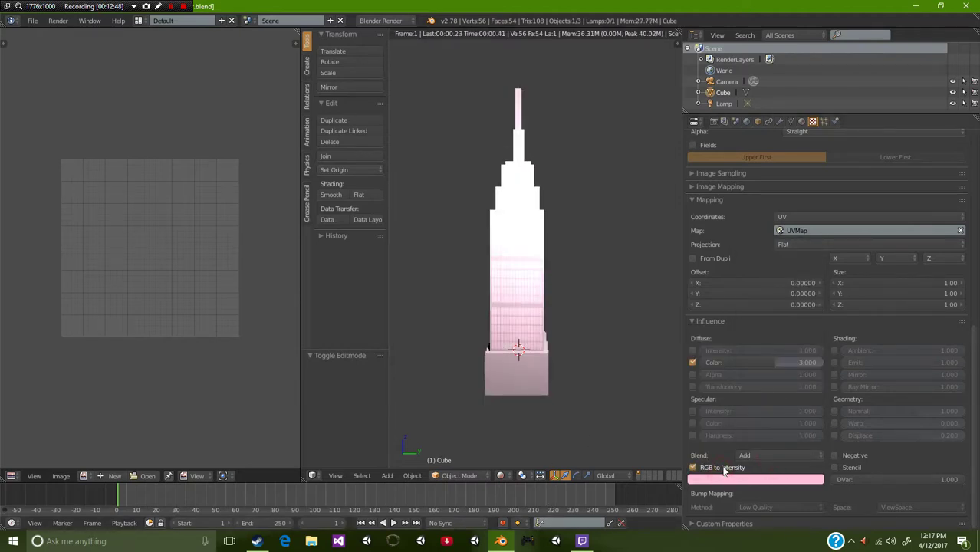
Try the Linear Light, Soft Light, Color and Hue blend types for the texture
click(766, 455)
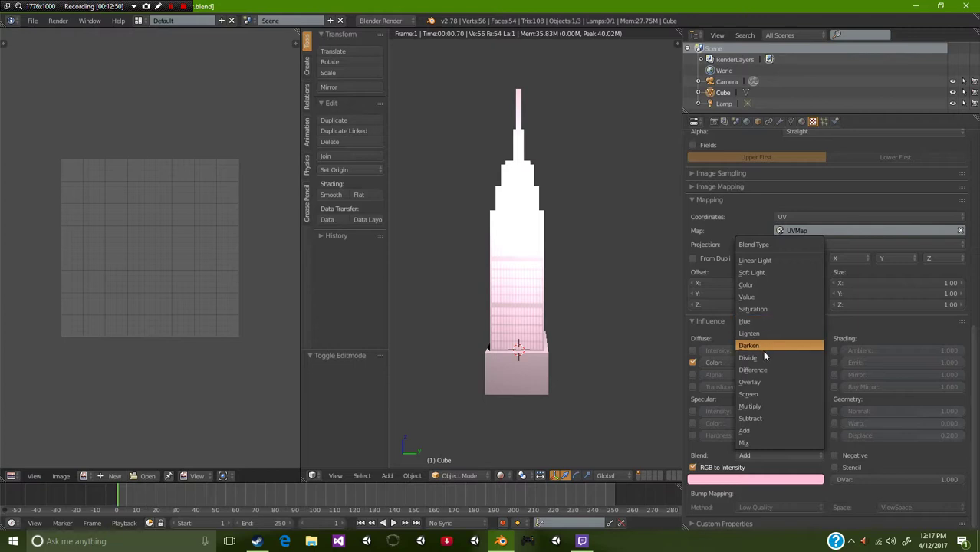
click(761, 262)
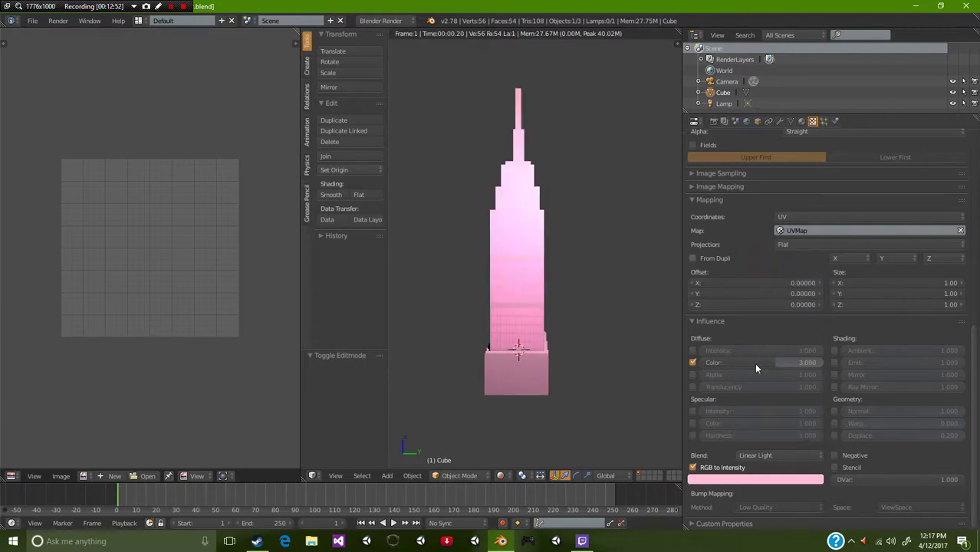
click(746, 456)
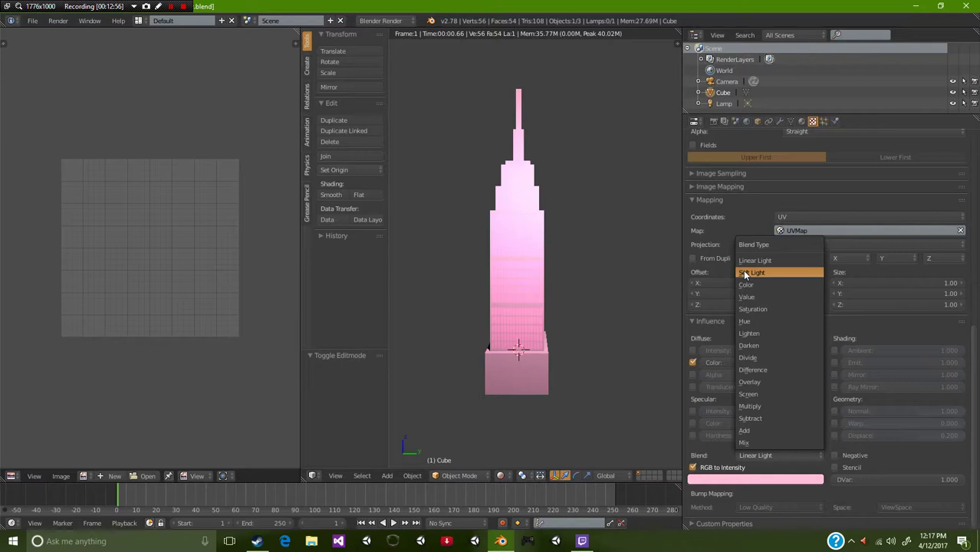
click(743, 272)
click(764, 454)
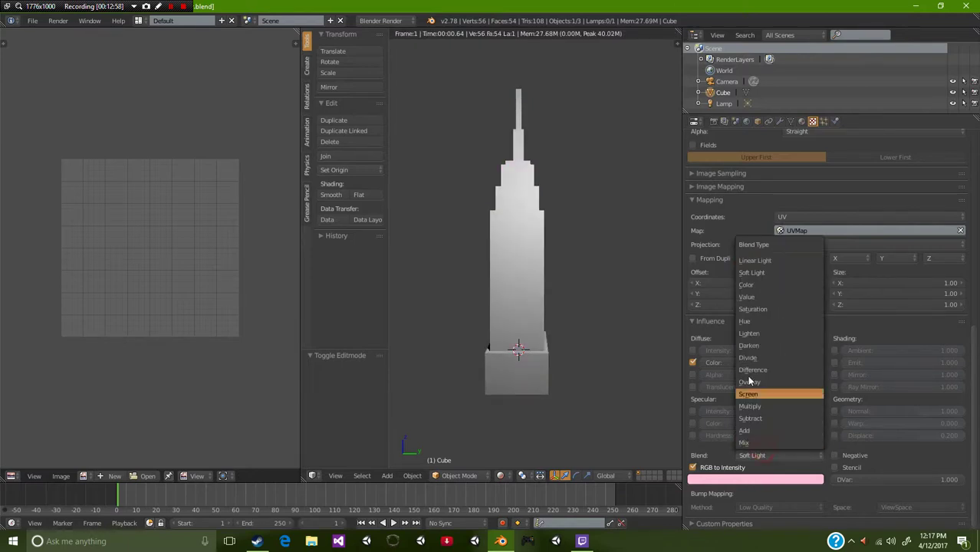
click(747, 285)
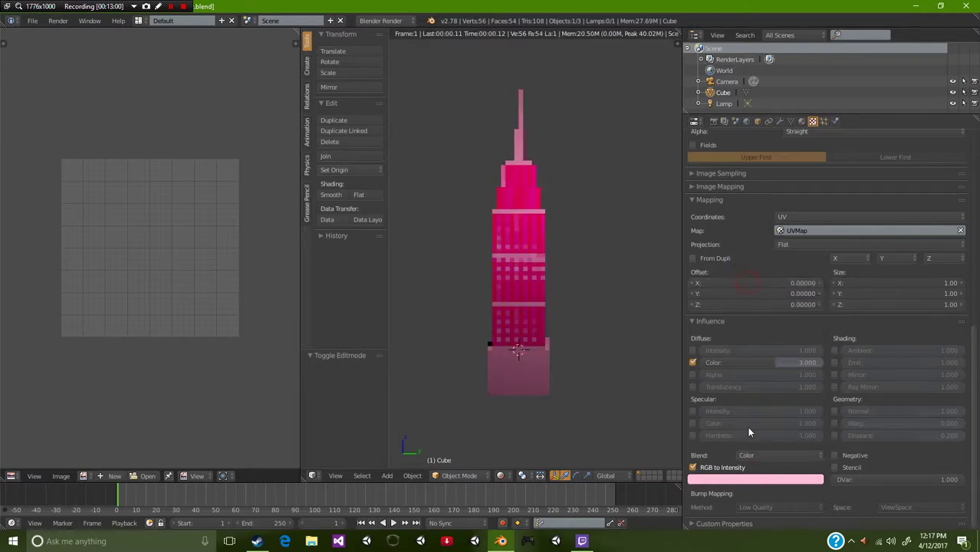
click(759, 457)
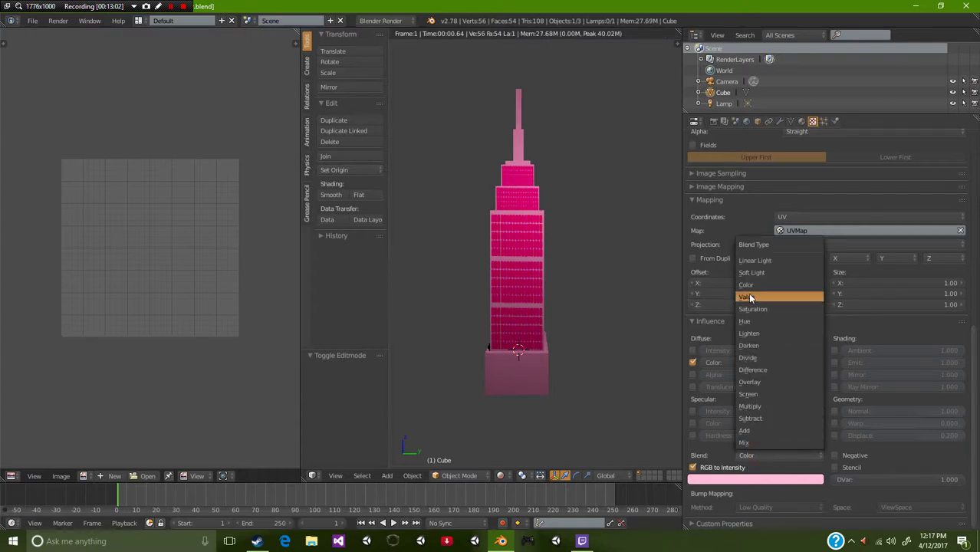
click(752, 326)
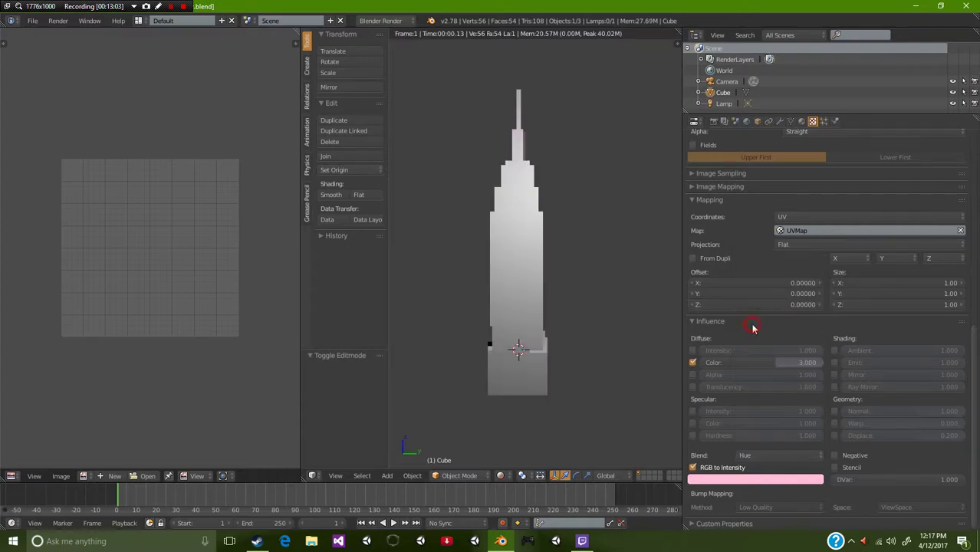
Set the texture's blend type to Difference and its RGB to Intensity color to light green
click(755, 457)
click(752, 369)
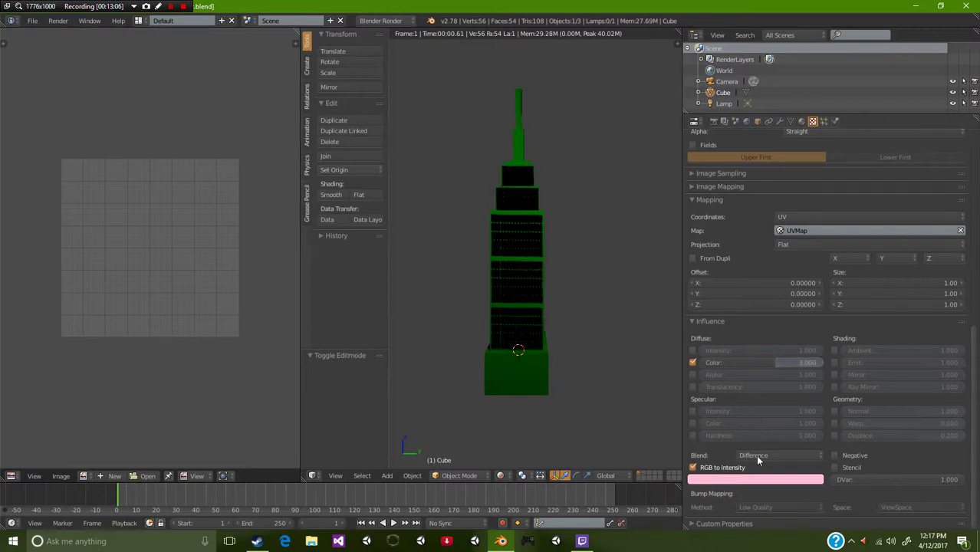
click(714, 478)
drag(722, 361, 756, 375)
click(740, 387)
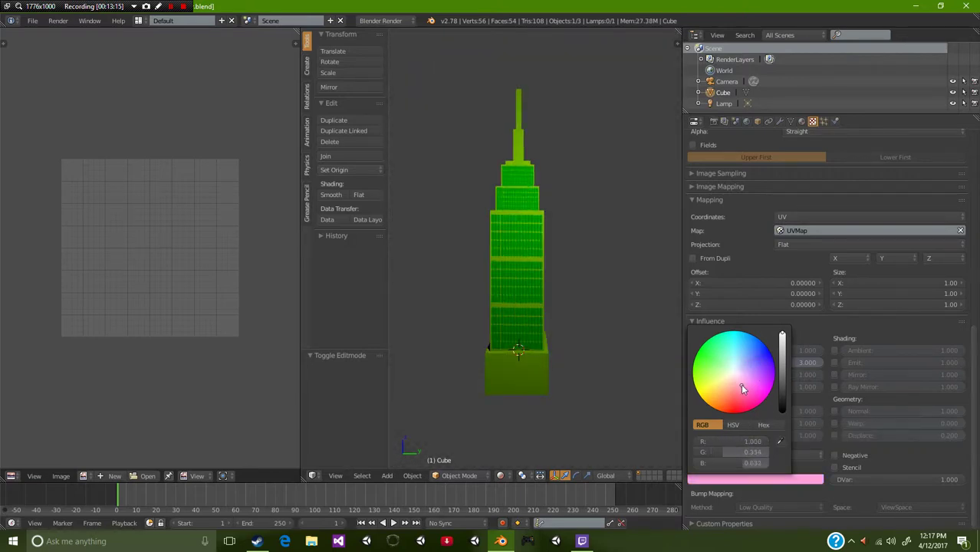
click(735, 386)
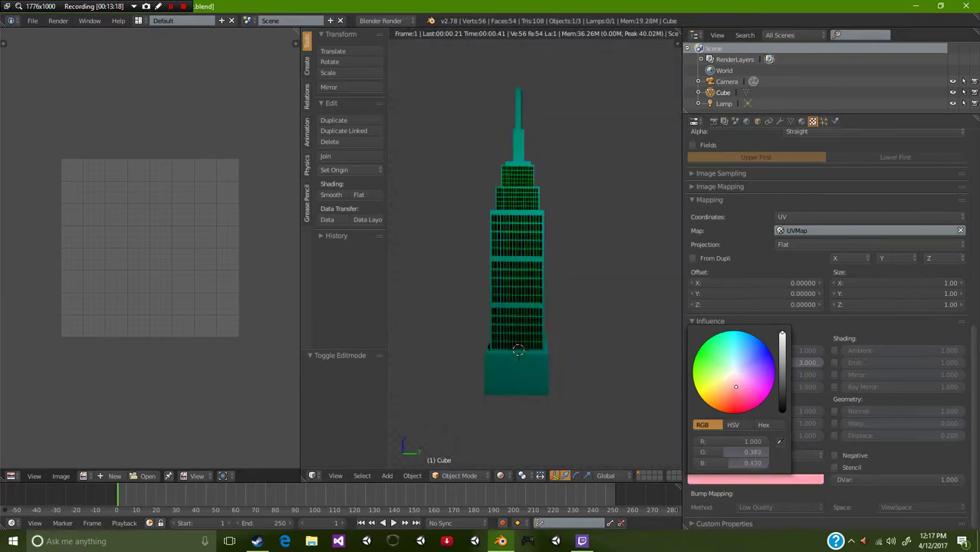
mouse_move(740, 390)
mouse_down()
mouse_move(719, 394)
mouse_move(707, 383)
mouse_move(711, 367)
mouse_up()
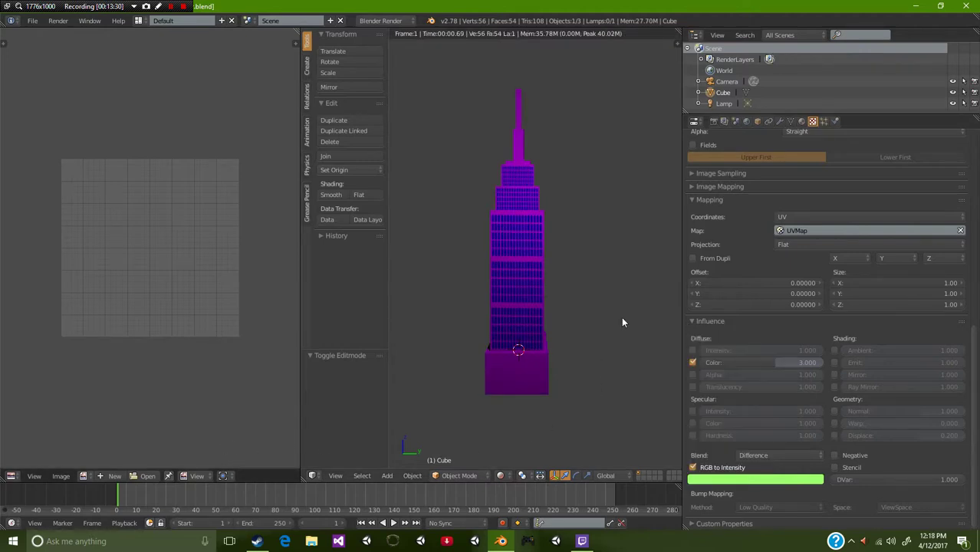
Enable Paper Sky, Blend Sky and Real Sky for the world background
click(747, 122)
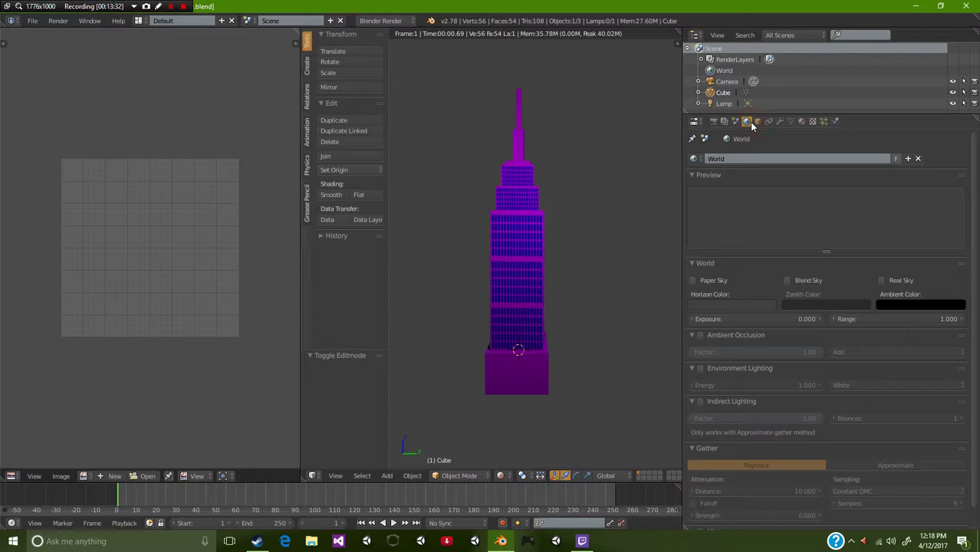
click(693, 280)
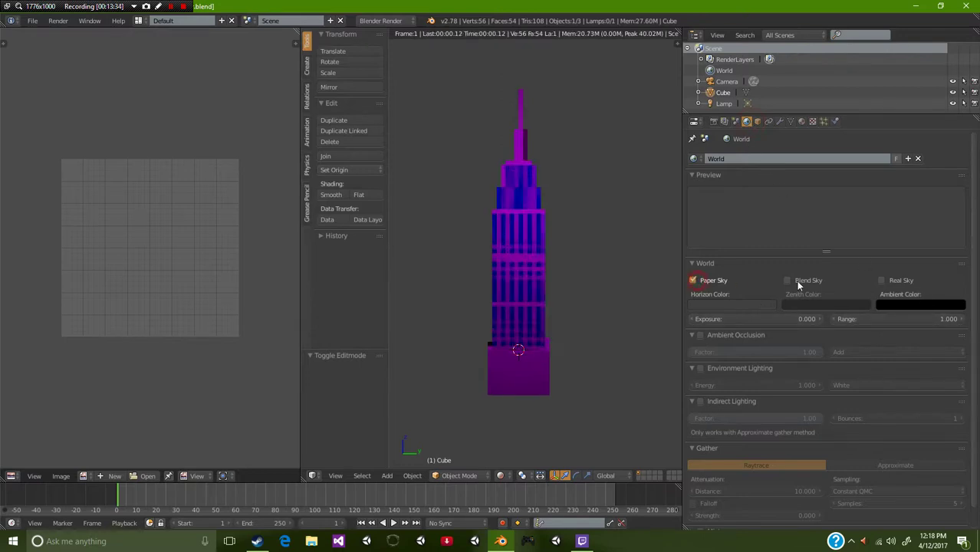
click(787, 281)
click(882, 281)
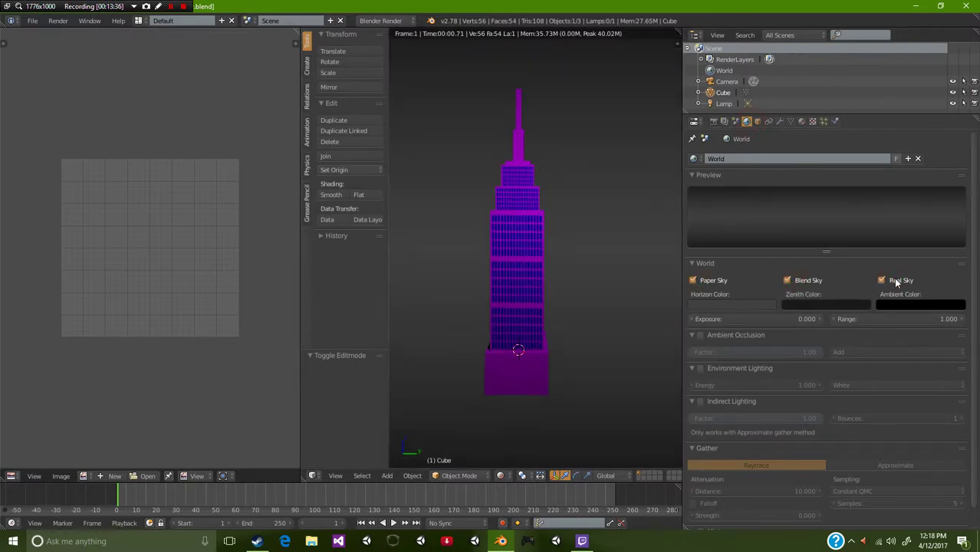
Set the world's horizon color to black and its zenith color to purple
click(728, 305)
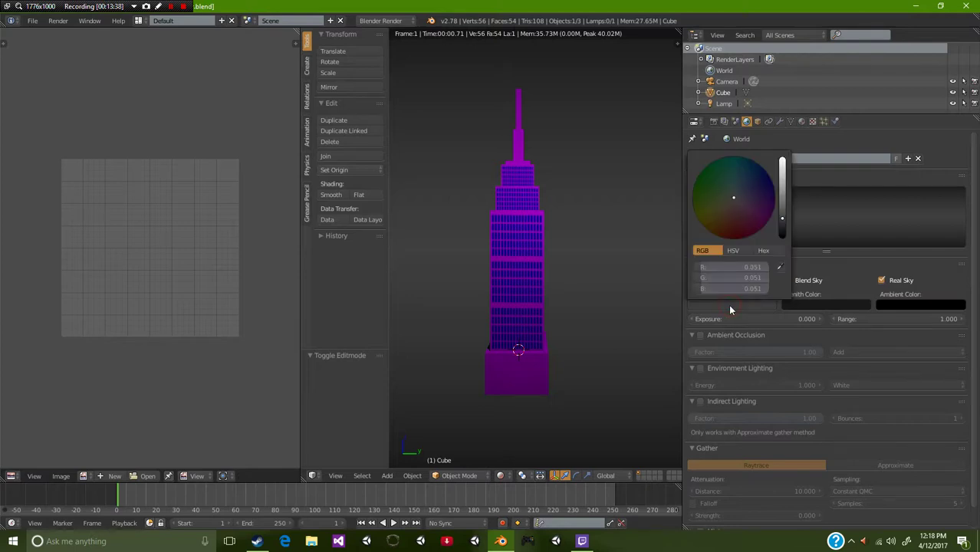
drag(782, 232, 782, 239)
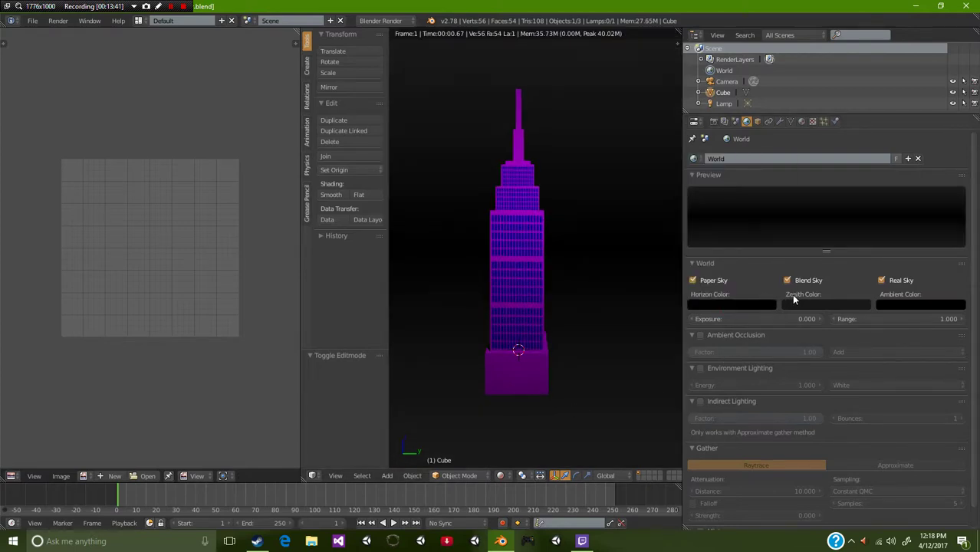
click(799, 305)
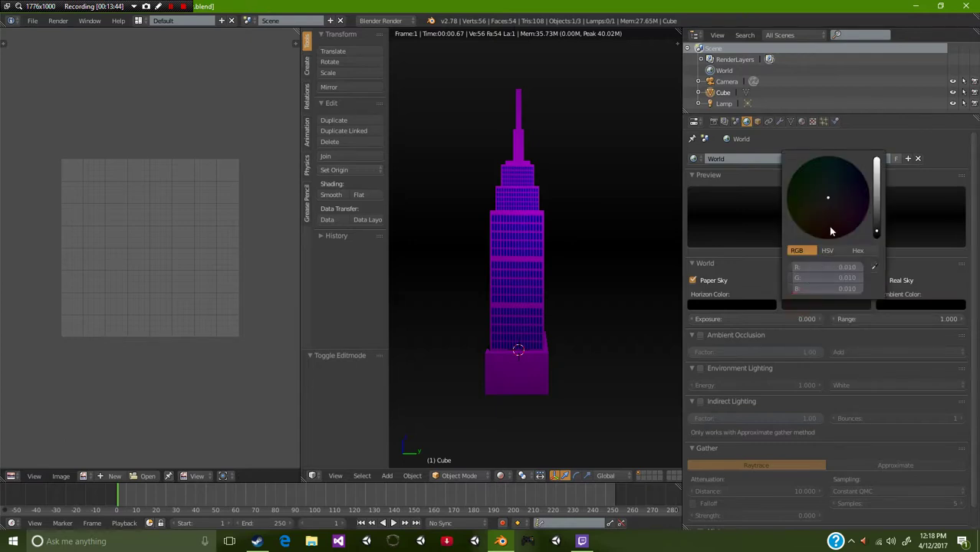
click(876, 195)
drag(815, 198, 869, 210)
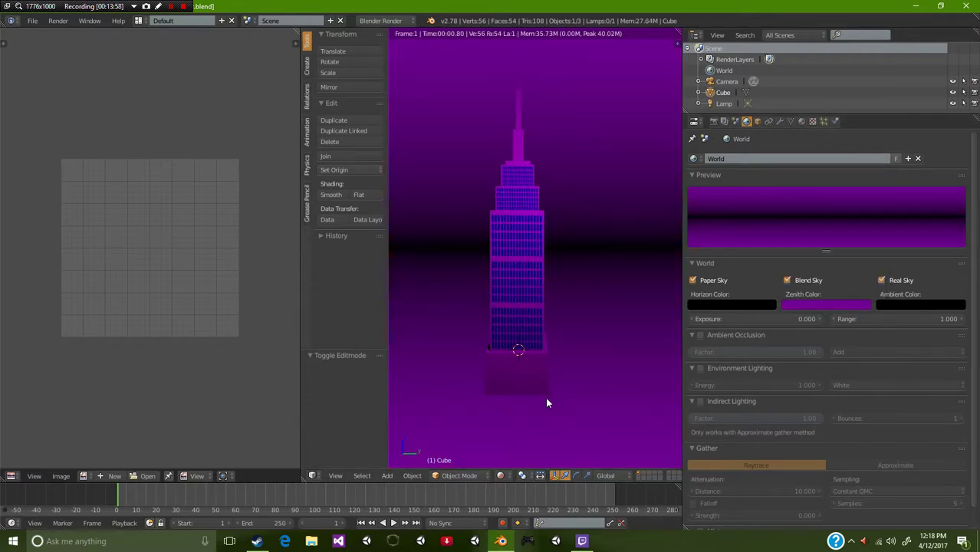
Render a test image and align the camera to a view that frames the whole skyscraper
key(F12)
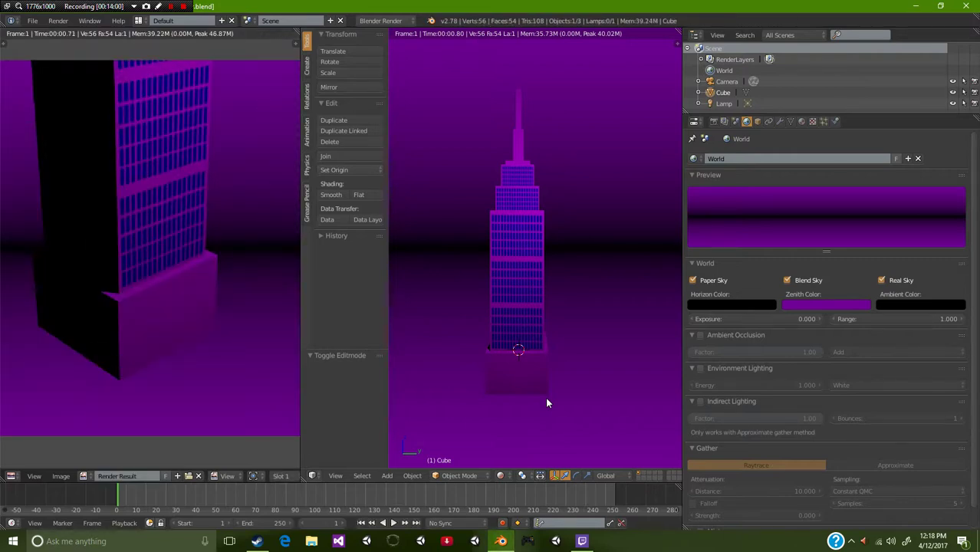
key(ctrl+alt+KP_0)
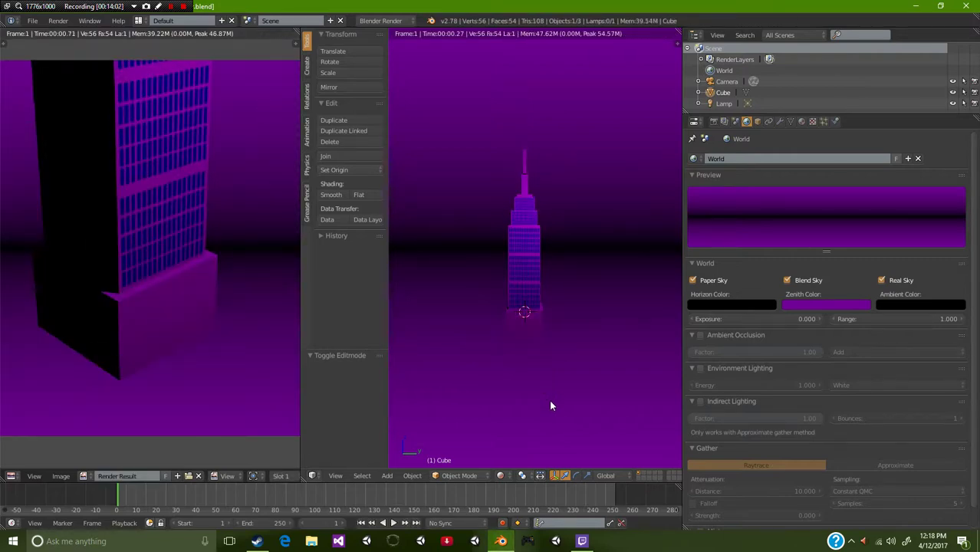
key(KP_0)
scroll(550, 403, down, 3)
key(KP_0)
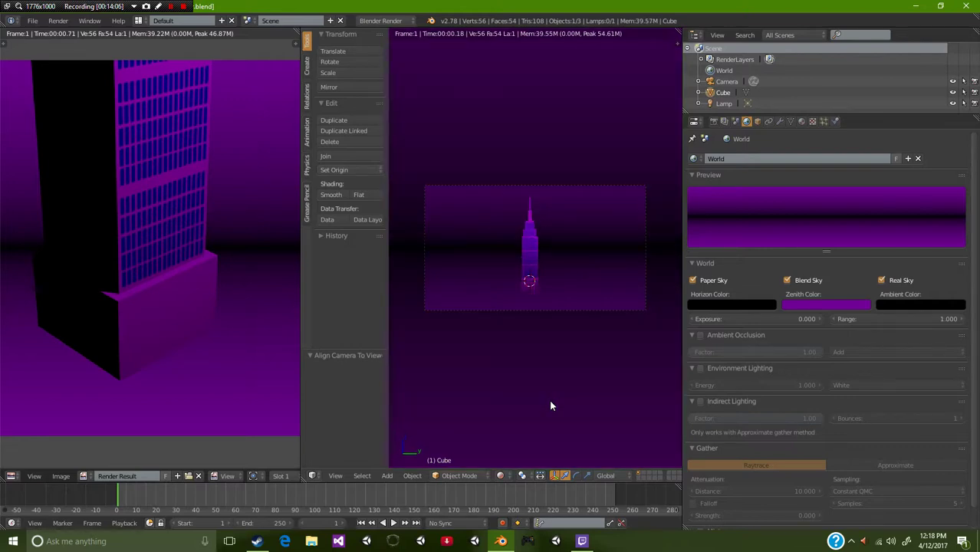
Render the skyscraper from the realigned camera and inspect the full render result
key(F12)
scroll(89, 383, down, 3)
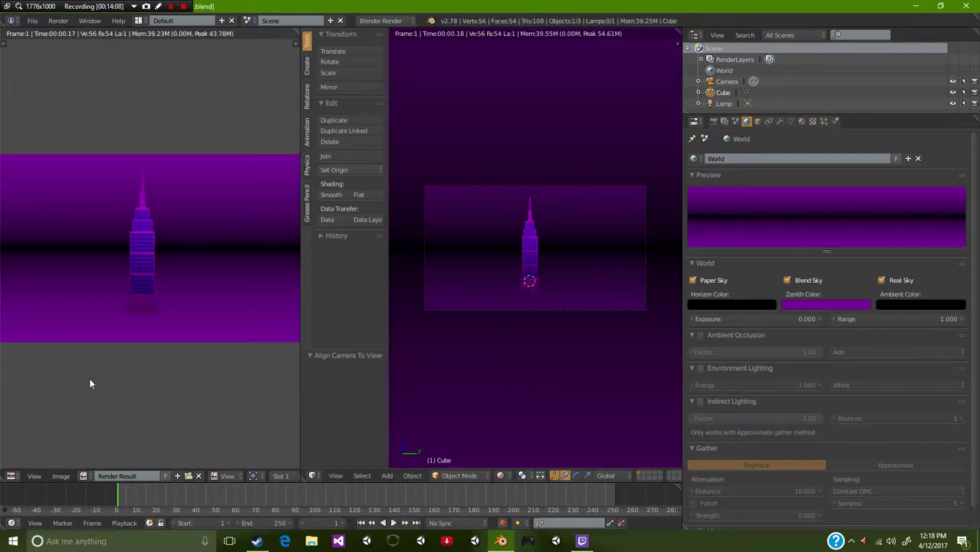
scroll(89, 377, up, 1)
scroll(89, 377, down, 1)
scroll(89, 379, up, 1)
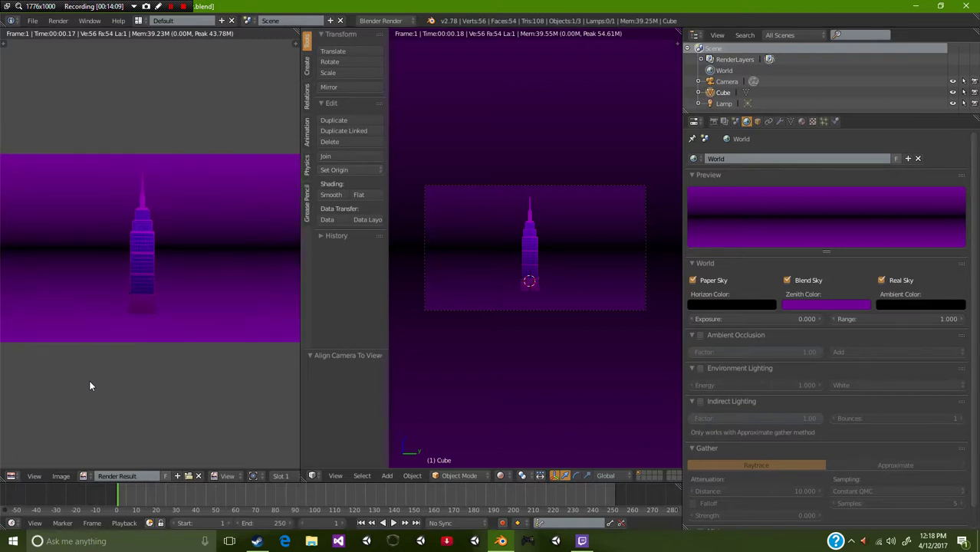